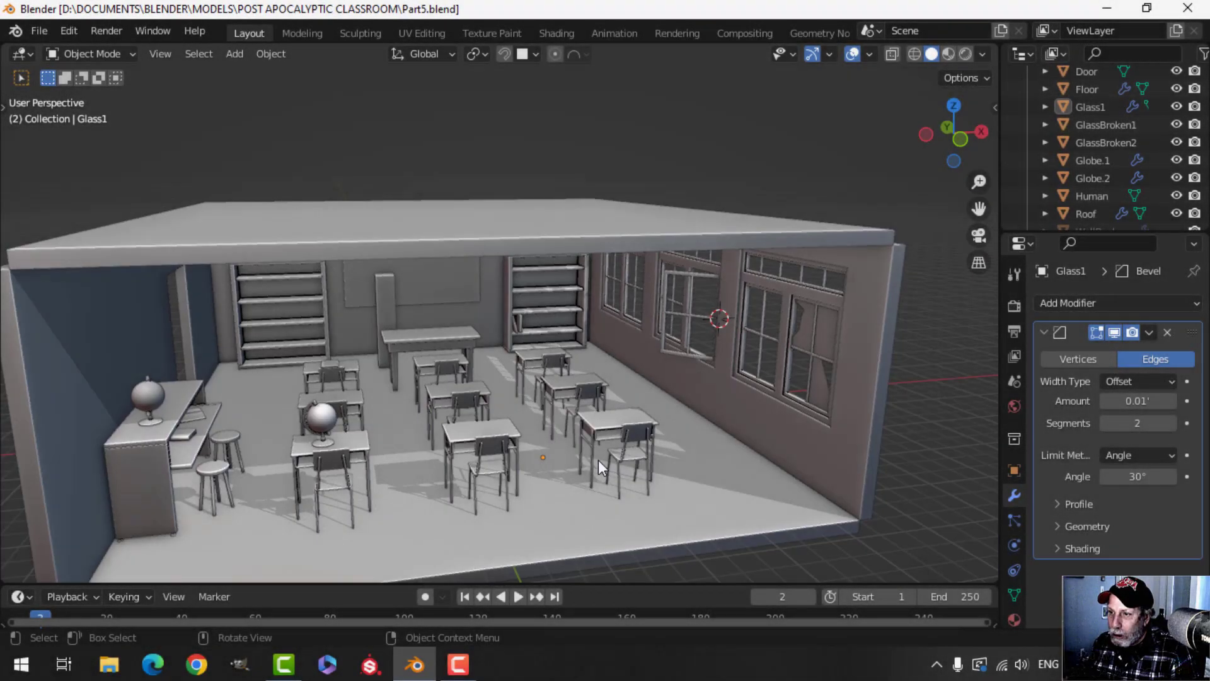
# Select the classroom's Roof object and isolate it in local view
pyautogui.moveTo(599, 459); pyautogui.dragTo(557, 384, button='middle')
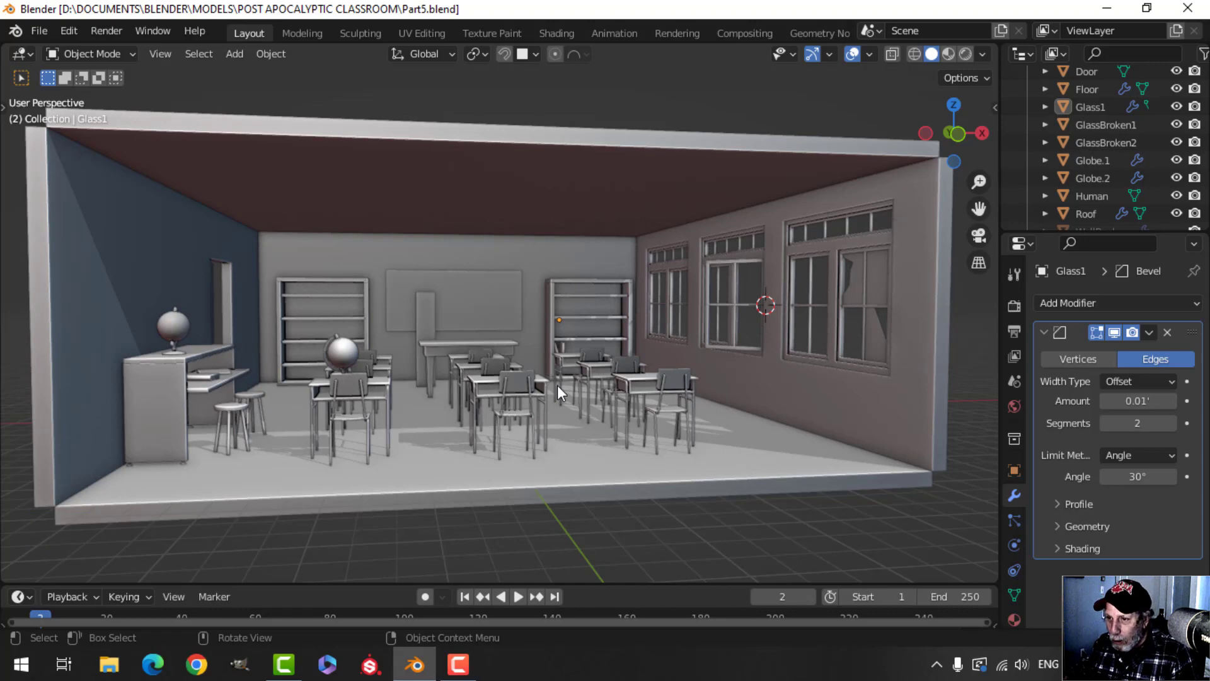
pyautogui.moveTo(596, 361); pyautogui.dragTo(557, 351, button='middle')
pyautogui.click(534, 202)
pyautogui.moveTo(535, 202); pyautogui.dragTo(568, 225, button='middle')
pyautogui.press('KP_Divide')
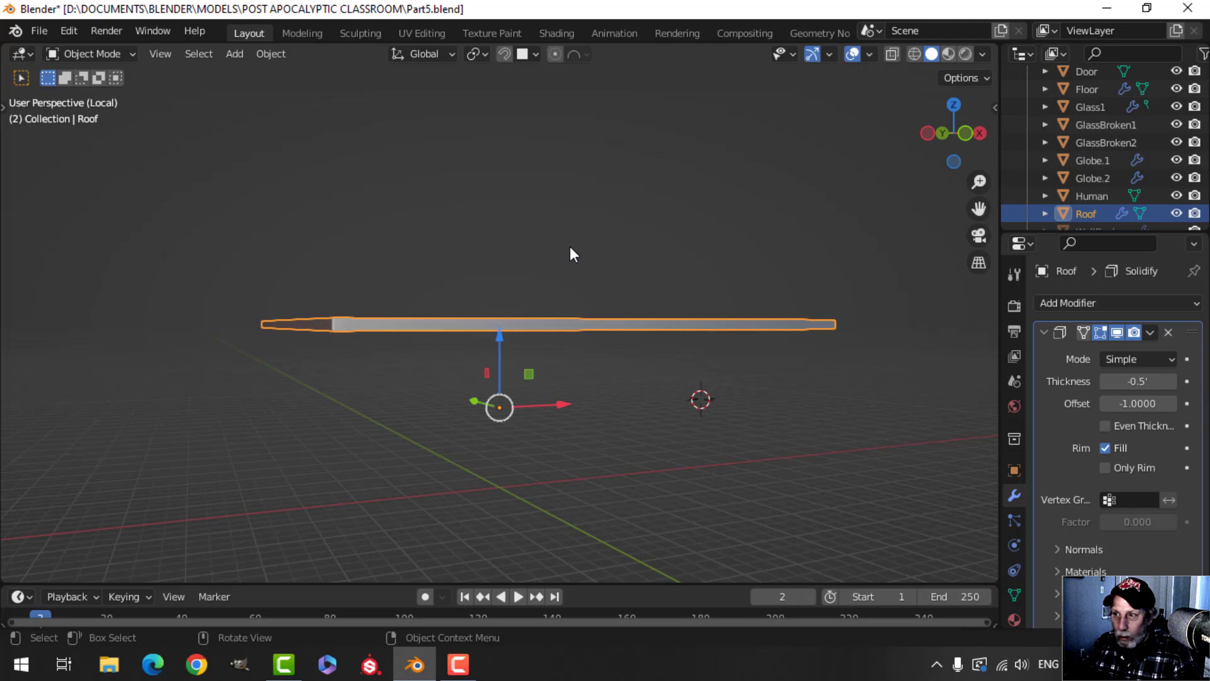
# Remove the Solidify modifier from the Roof and turn off the floor grid overlay
pyautogui.moveTo(570, 247); pyautogui.dragTo(694, 312, button='middle')
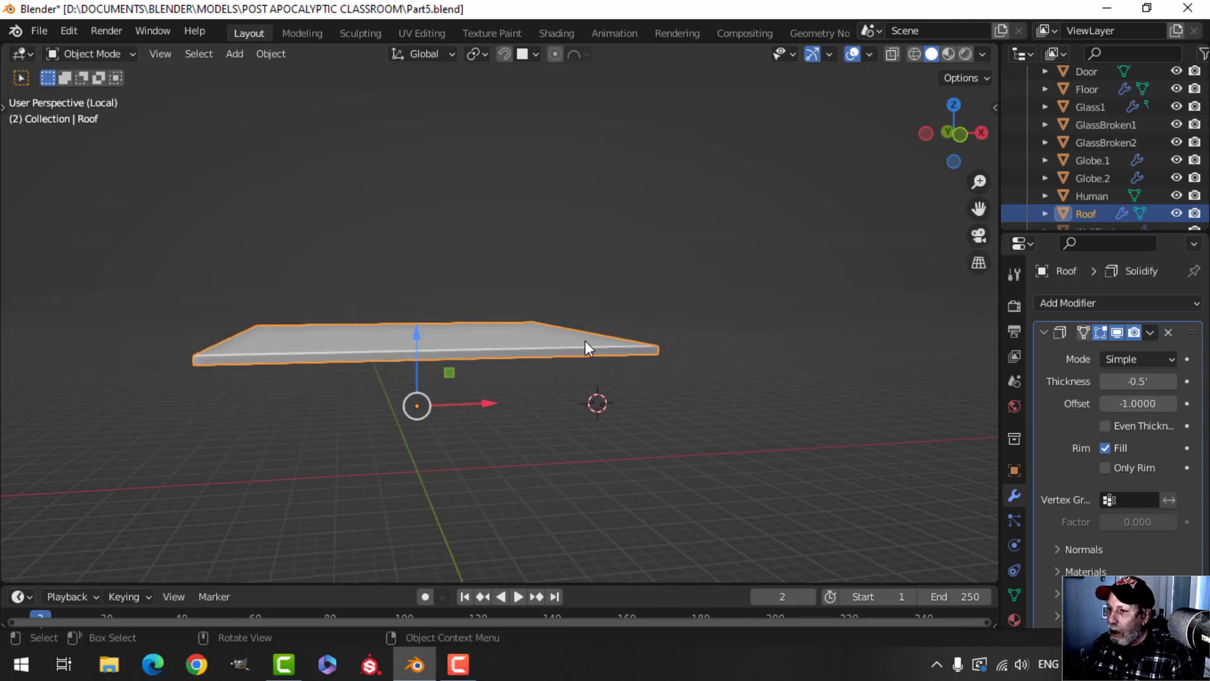
pyautogui.moveTo(583, 343)
pyautogui.mouseDown(button='middle')
pyautogui.moveTo(552, 350)
pyautogui.moveTo(550, 301)
pyautogui.moveTo(560, 353)
pyautogui.moveTo(579, 360)
pyautogui.mouseUp(button='middle')
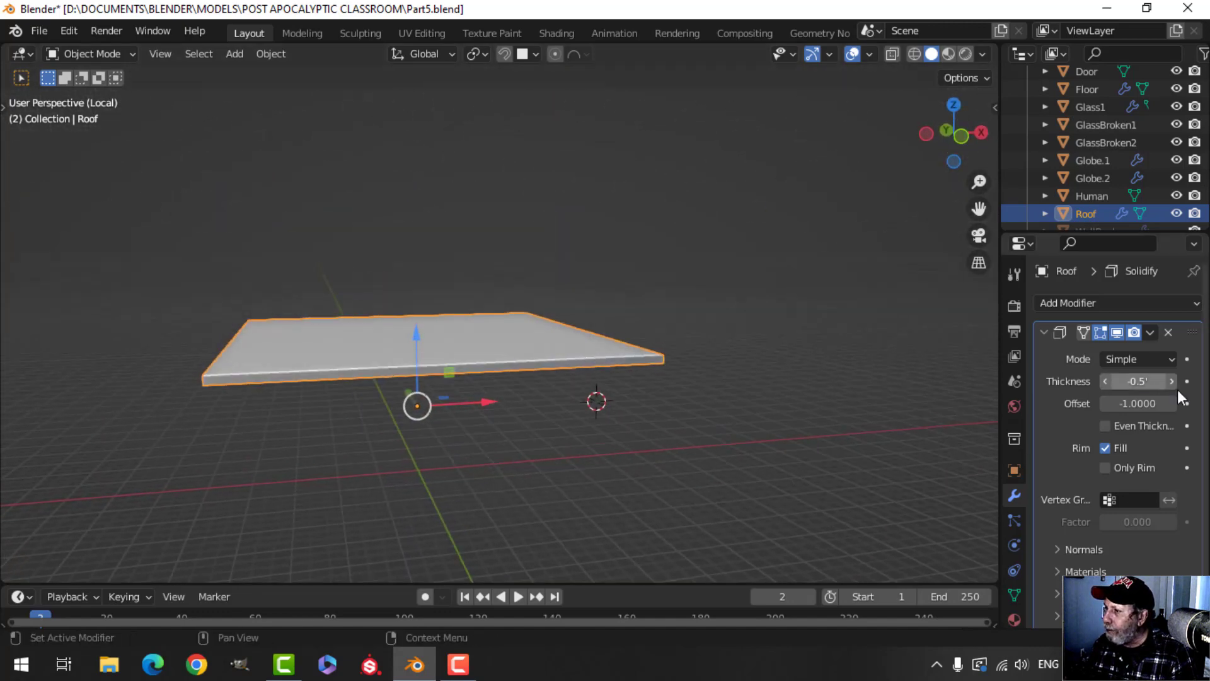
pyautogui.click(1169, 331)
pyautogui.moveTo(607, 402); pyautogui.dragTo(621, 343, button='middle')
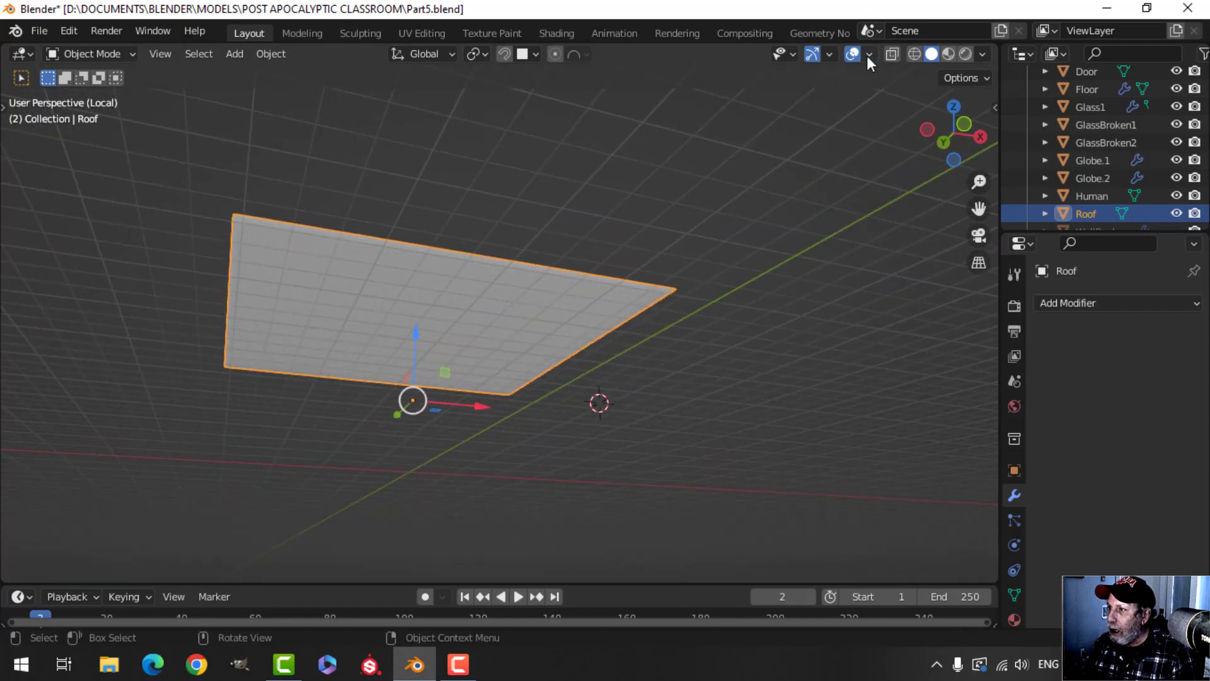
pyautogui.click(869, 55)
pyautogui.click(818, 139)
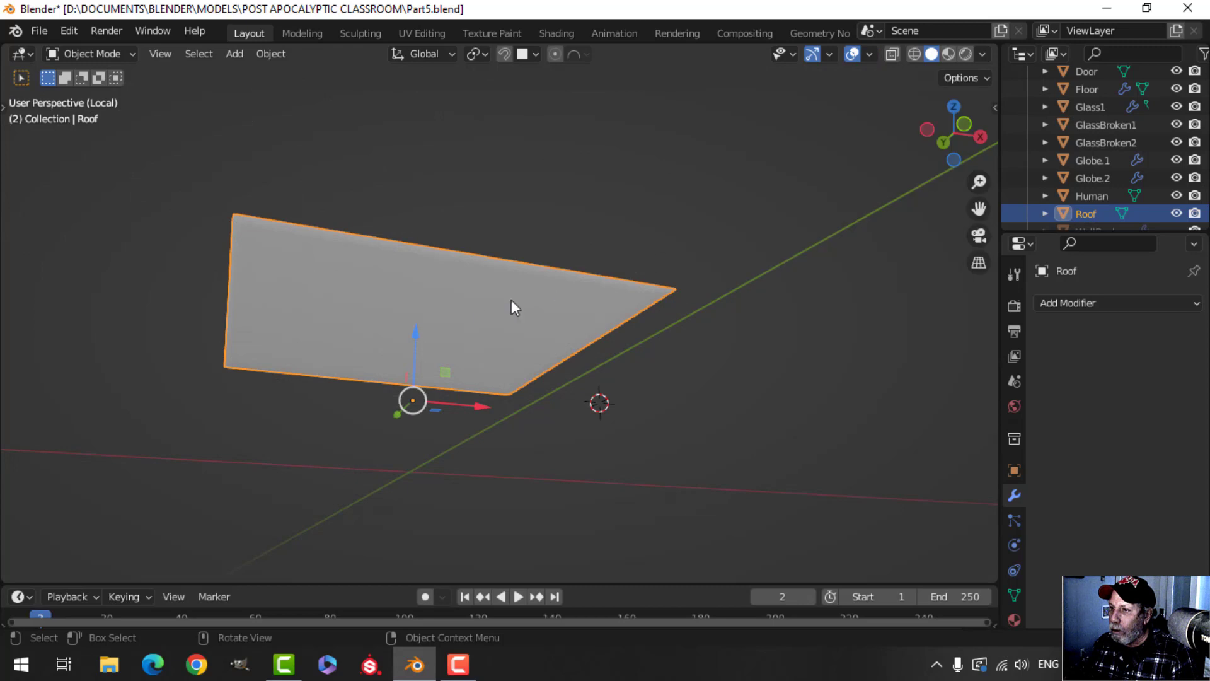
# Enter Edit Mode on the Roof in bottom view and add 7 evenly spaced loop cuts parallel to the Y axis
pyautogui.press('ctrl+KP_7')
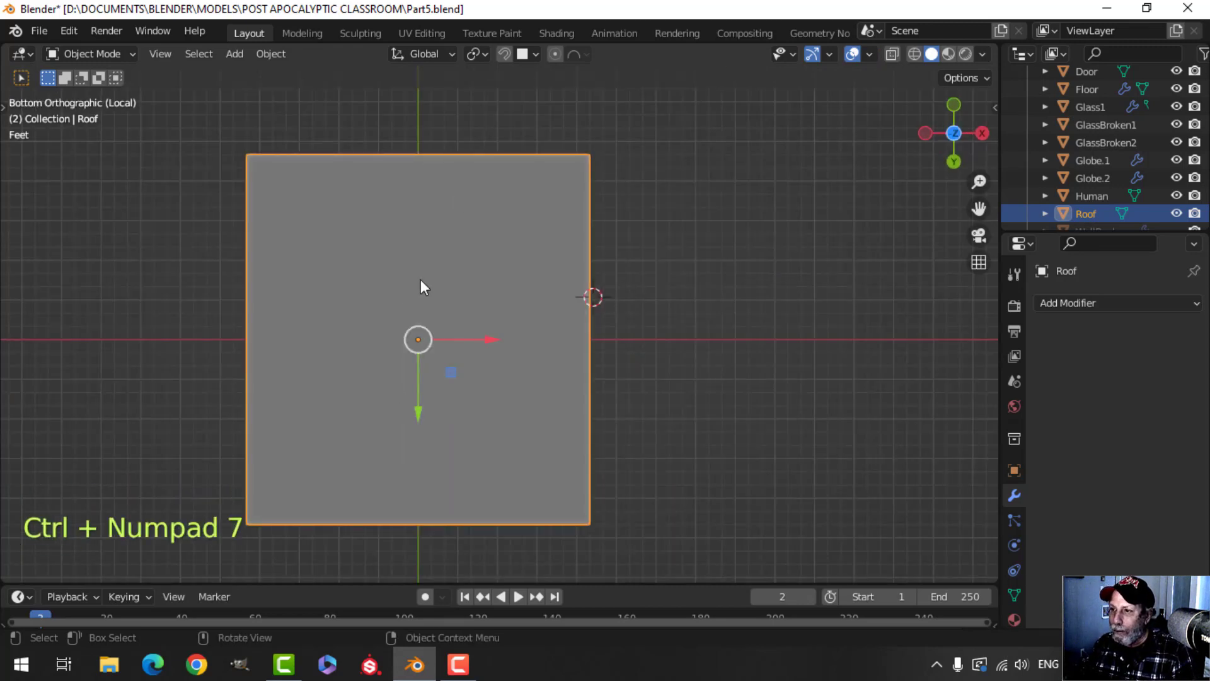
pyautogui.keyDown('shift'); pyautogui.moveTo(498, 294); pyautogui.dragTo(532, 281, button='middle'); pyautogui.keyUp('shift')
pyautogui.press('Tab')
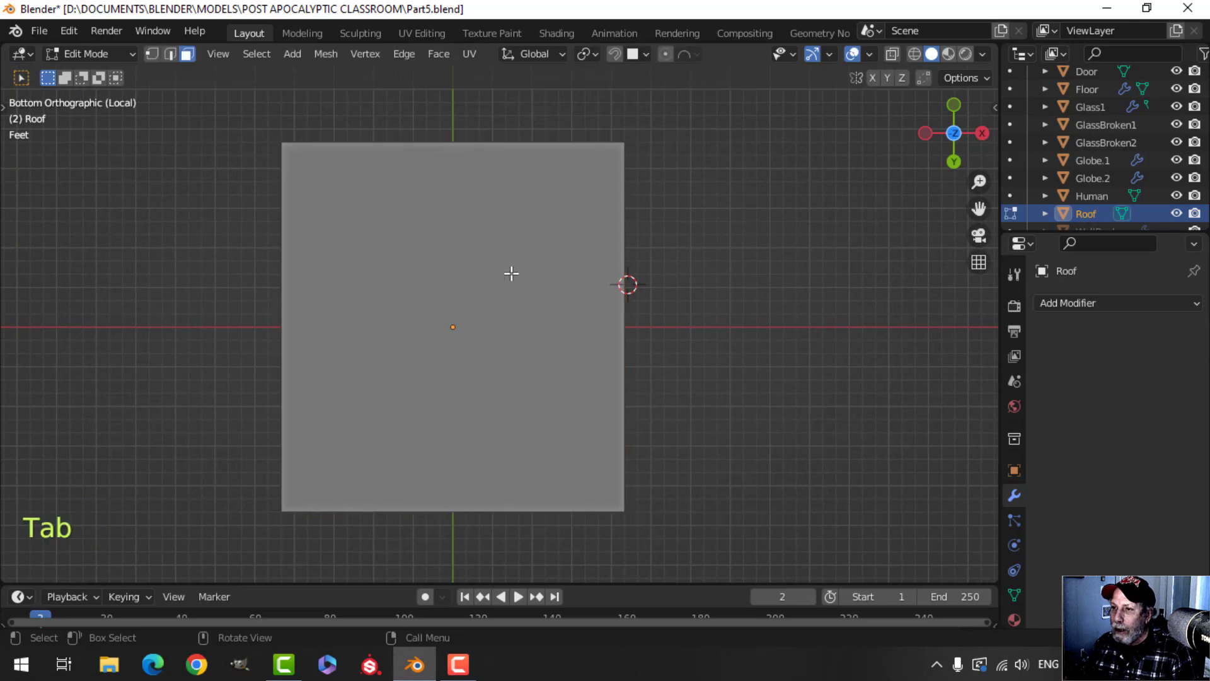
pyautogui.hotkey('ctrl', 'r')
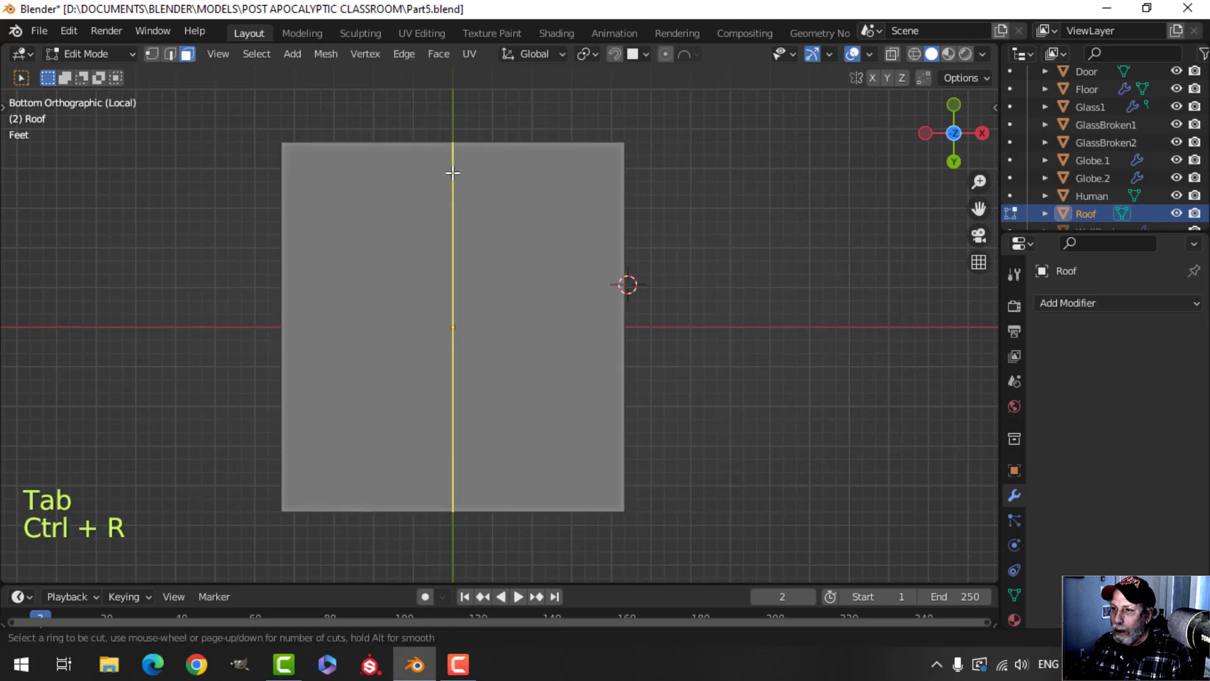
pyautogui.scroll(1, 453, 172)
pyautogui.scroll(3, 452, 172)
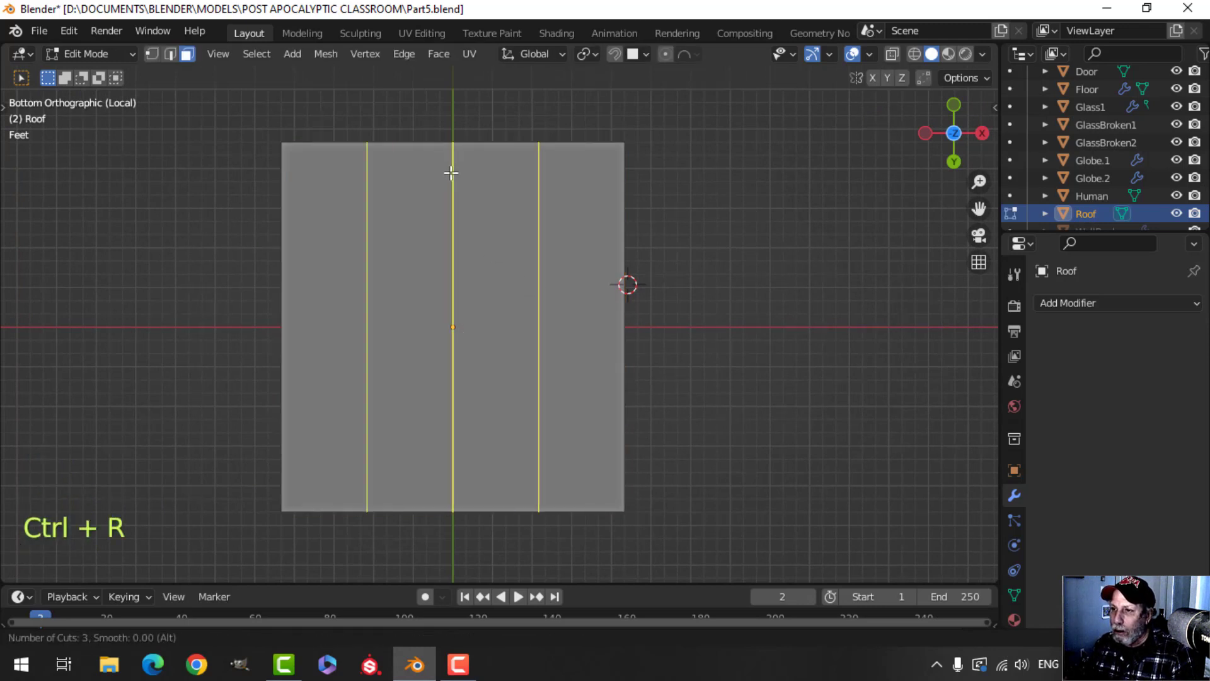
pyautogui.scroll(1, 450, 174)
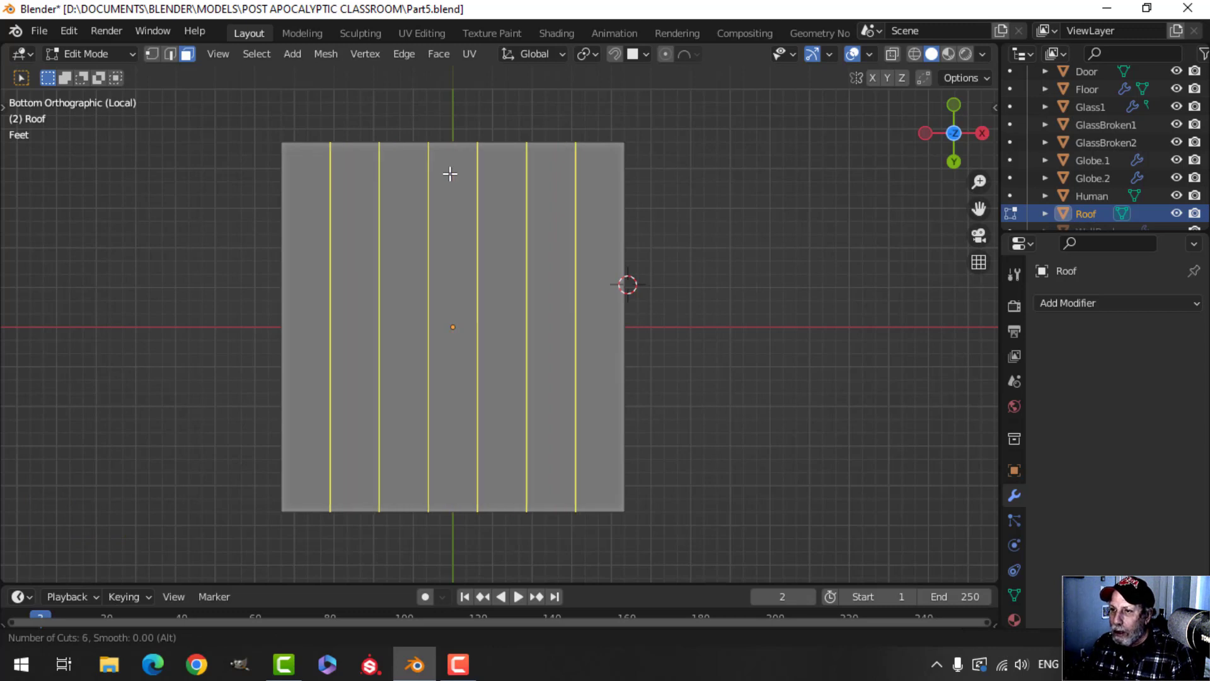
pyautogui.scroll(2, 450, 174)
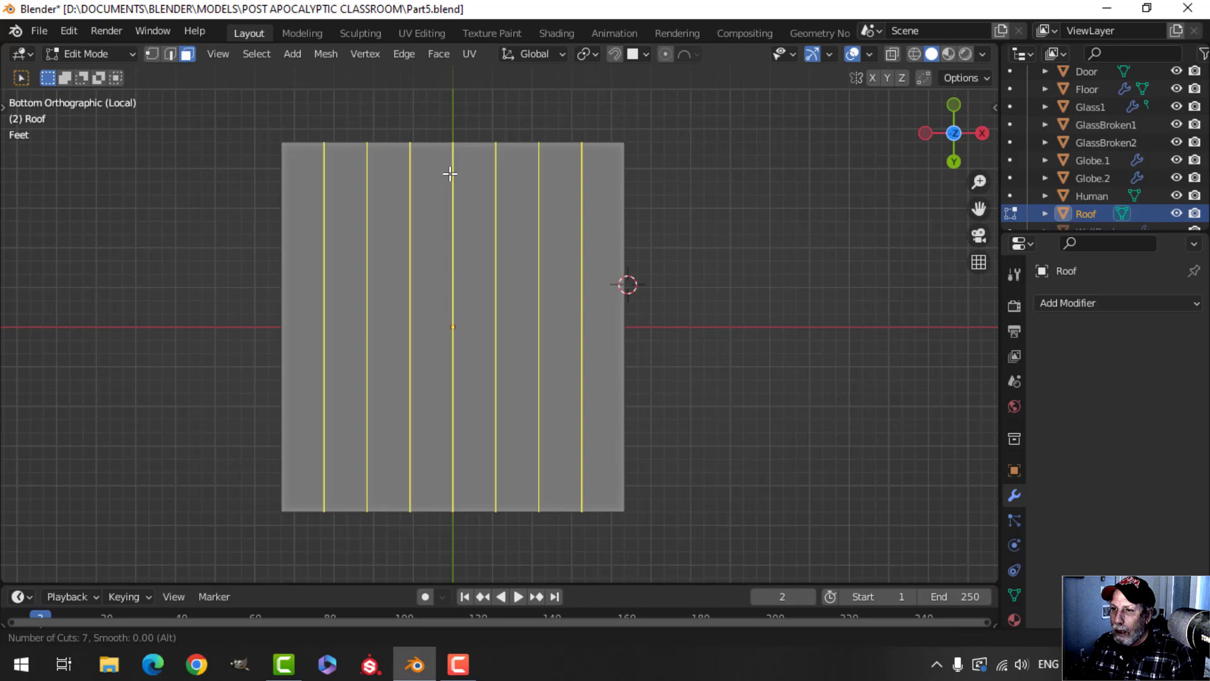
pyautogui.click(450, 174)
pyautogui.rightClick(450, 174)
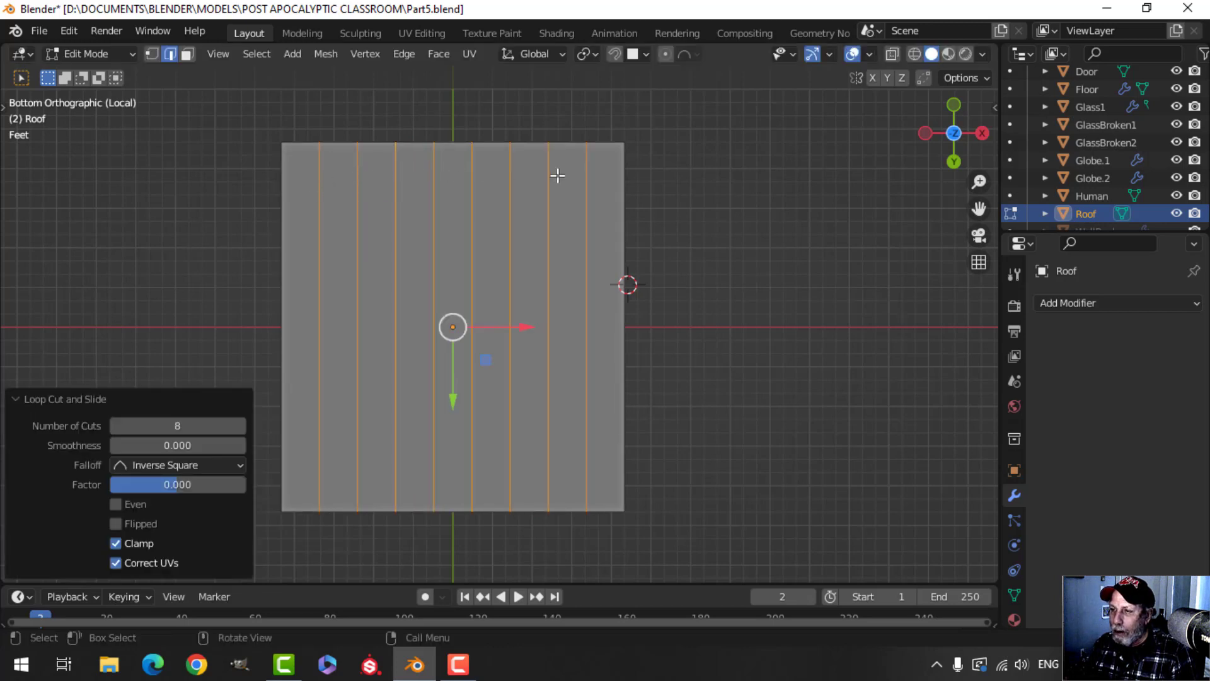
pyautogui.click(178, 426)
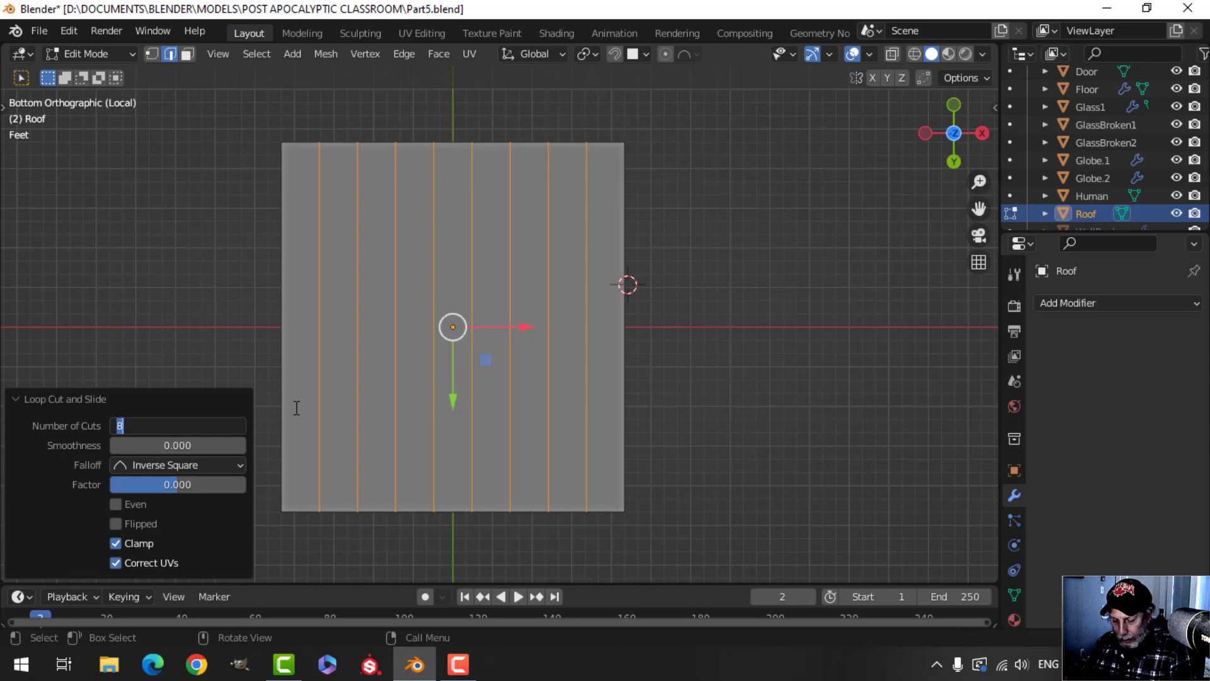
pyautogui.press('Return')
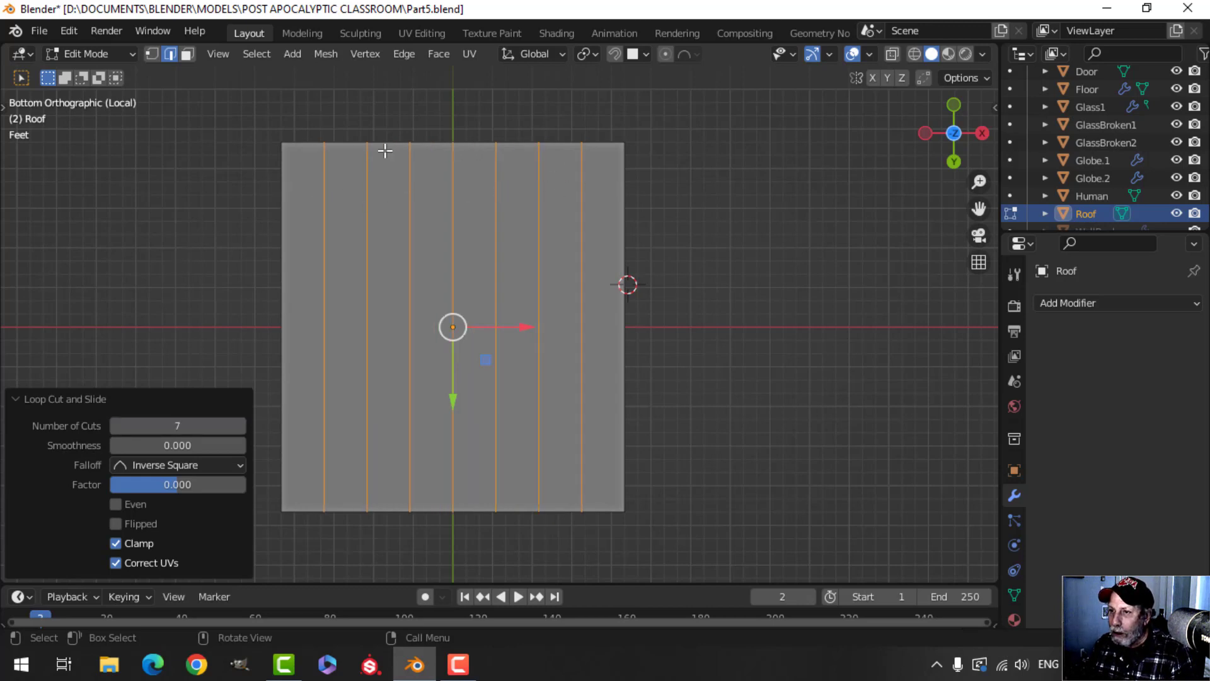
# Add 7 evenly spaced loop cuts across the Roof parallel to the X axis, then deselect everything
pyautogui.hotkey('ctrl', 'r')
pyautogui.click(570, 294)
pyautogui.rightClick(570, 291)
pyautogui.click(200, 424)
pyautogui.press('Return')
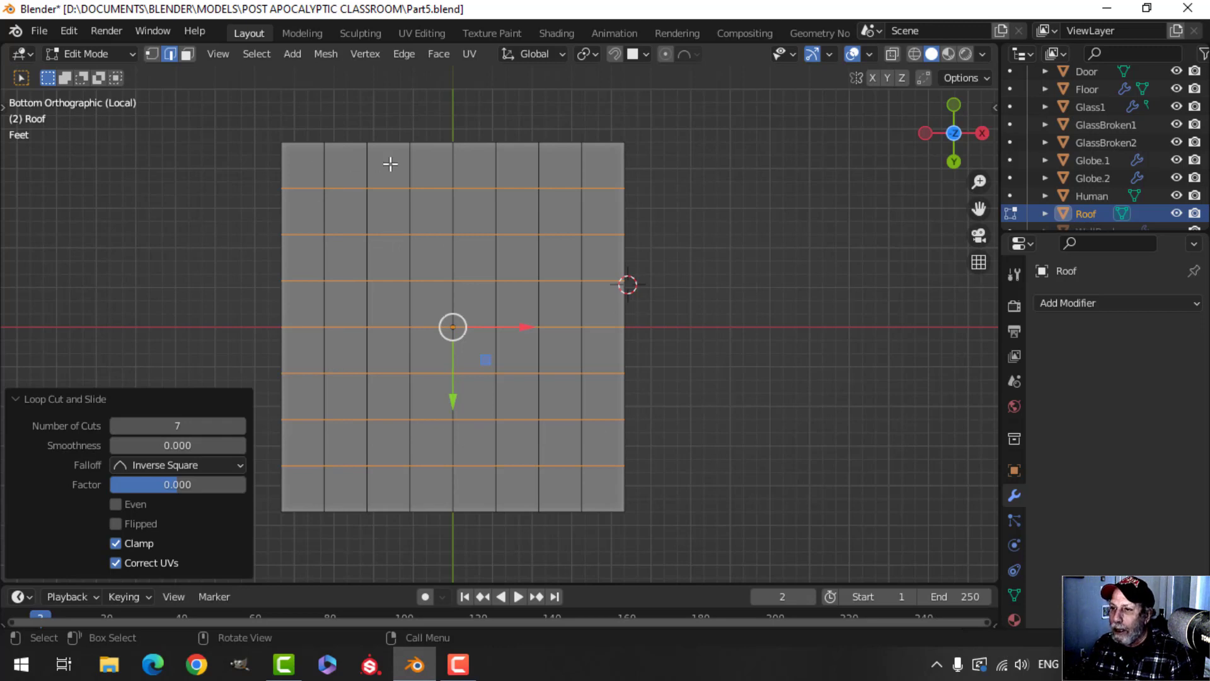
pyautogui.hotkey('alt', 'a')
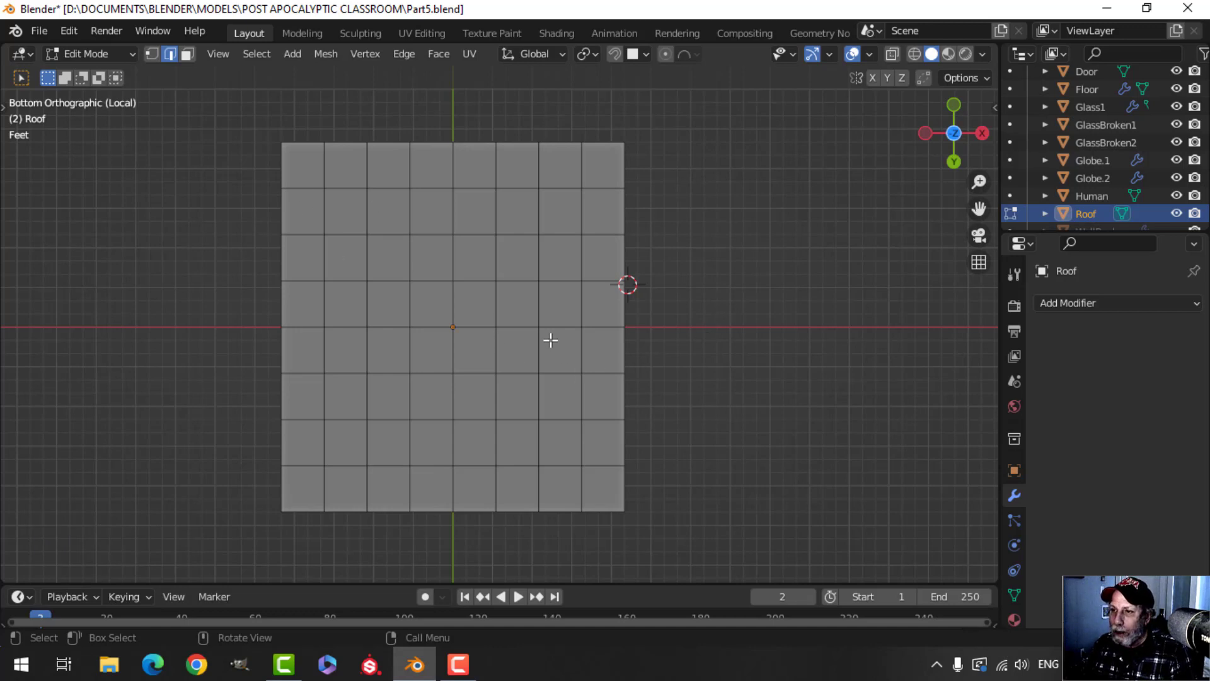
# Inset all of the Roof's faces individually with a thickness of 0.15'
pyautogui.press('a')
pyautogui.click(186, 54)
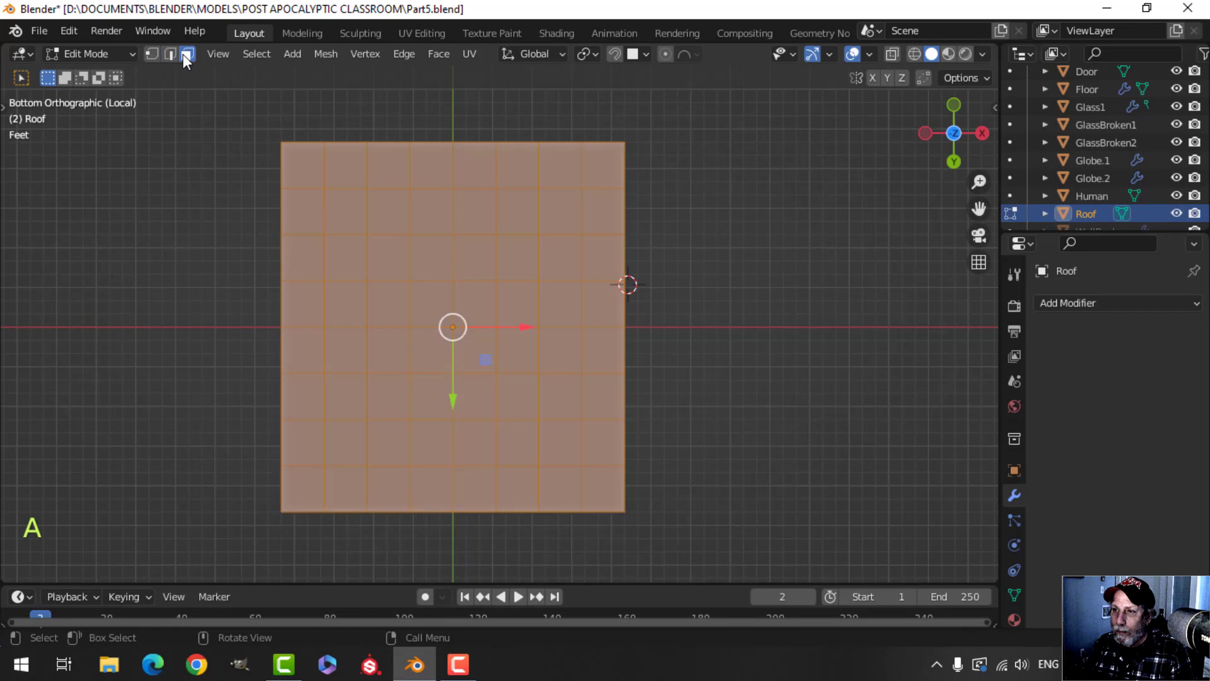
pyautogui.press('i')
pyautogui.press('i')
pyautogui.press('shift')
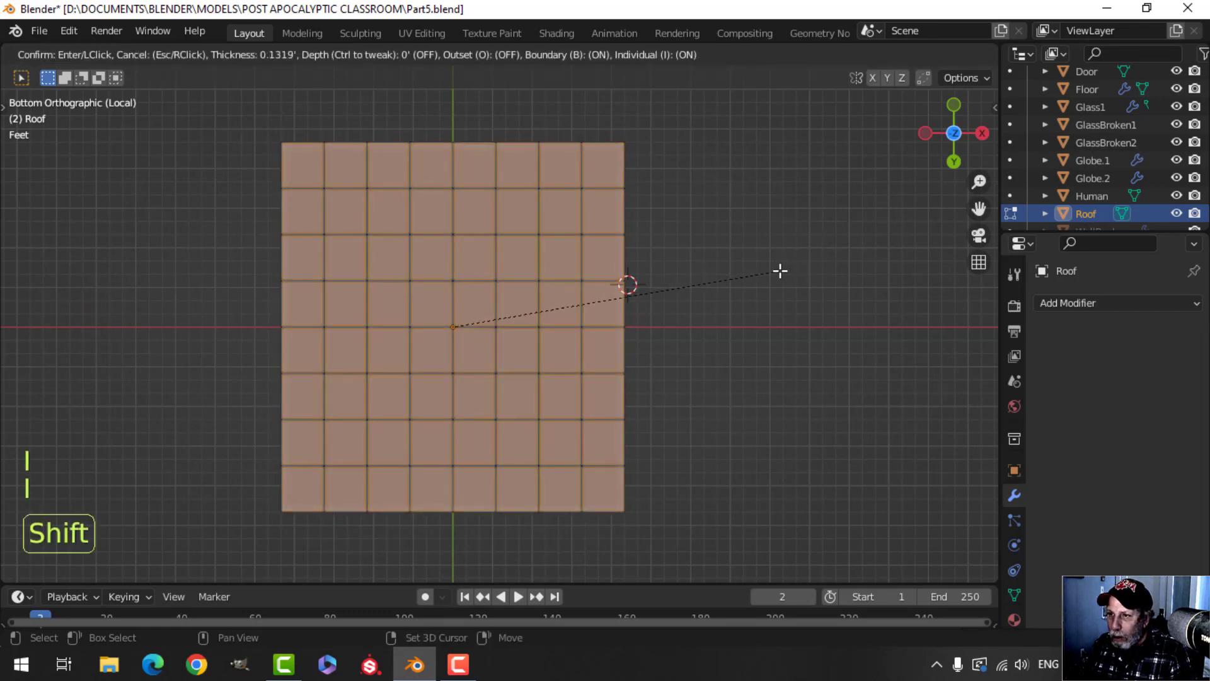
pyautogui.click(775, 270)
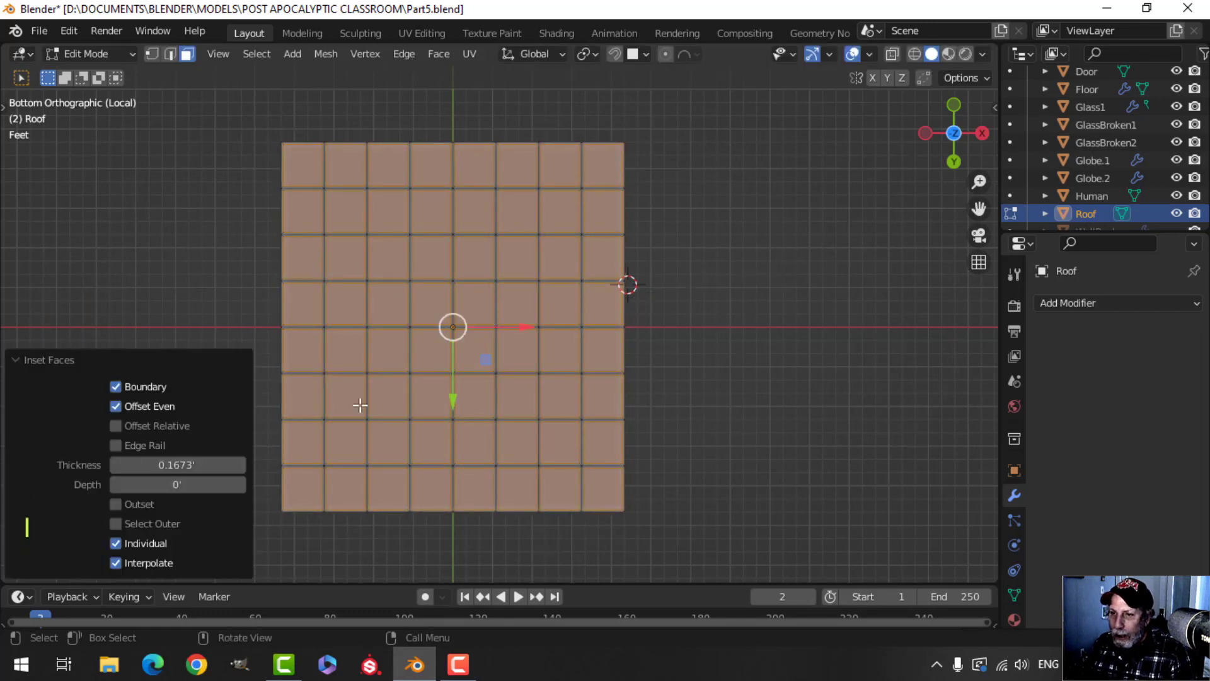
pyautogui.click(184, 464)
pyautogui.write('0')
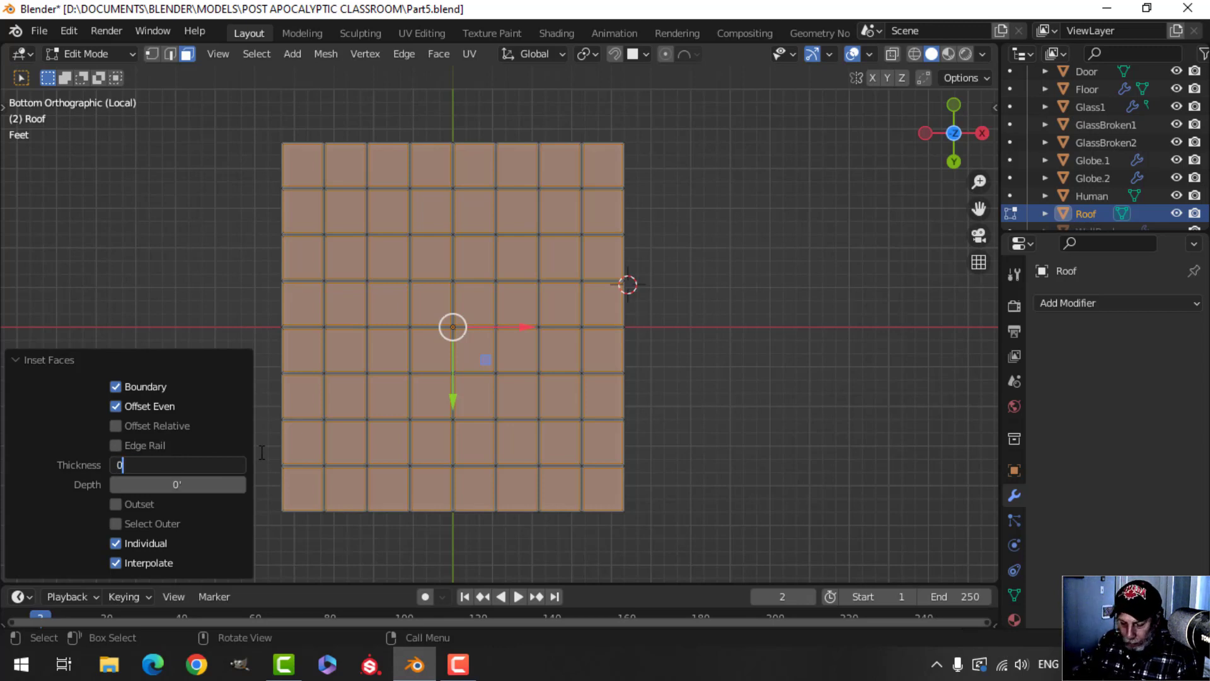
pyautogui.press('Return')
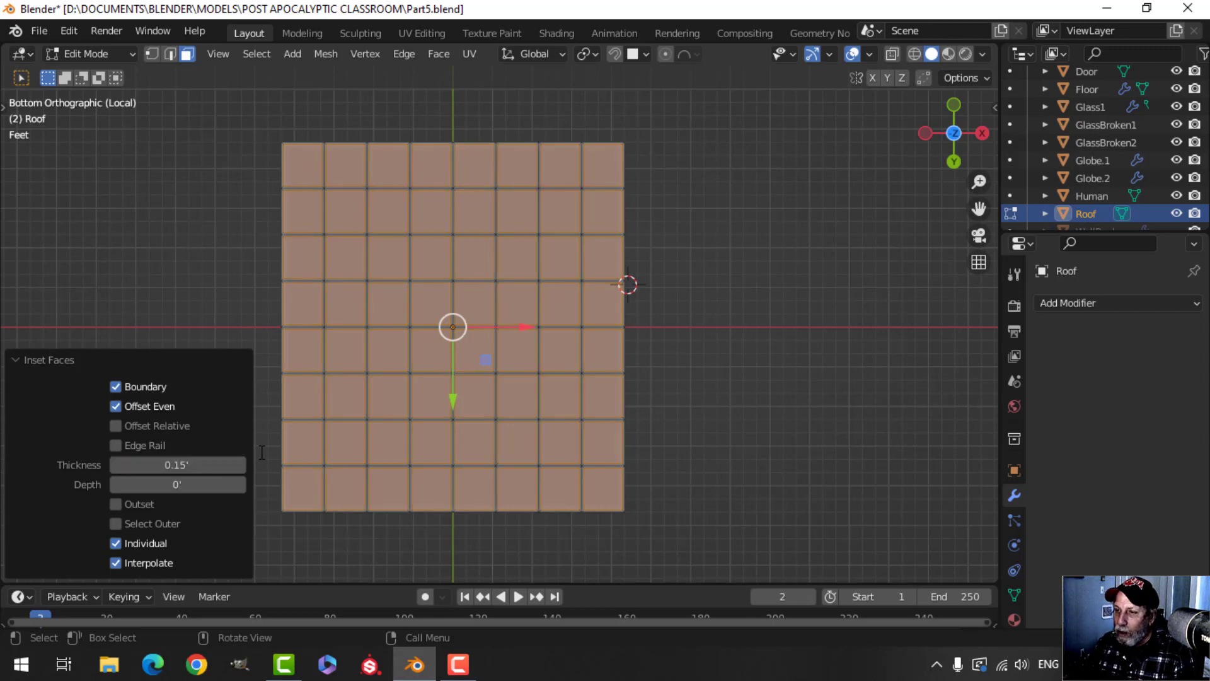
pyautogui.scroll(7, 419, 382)
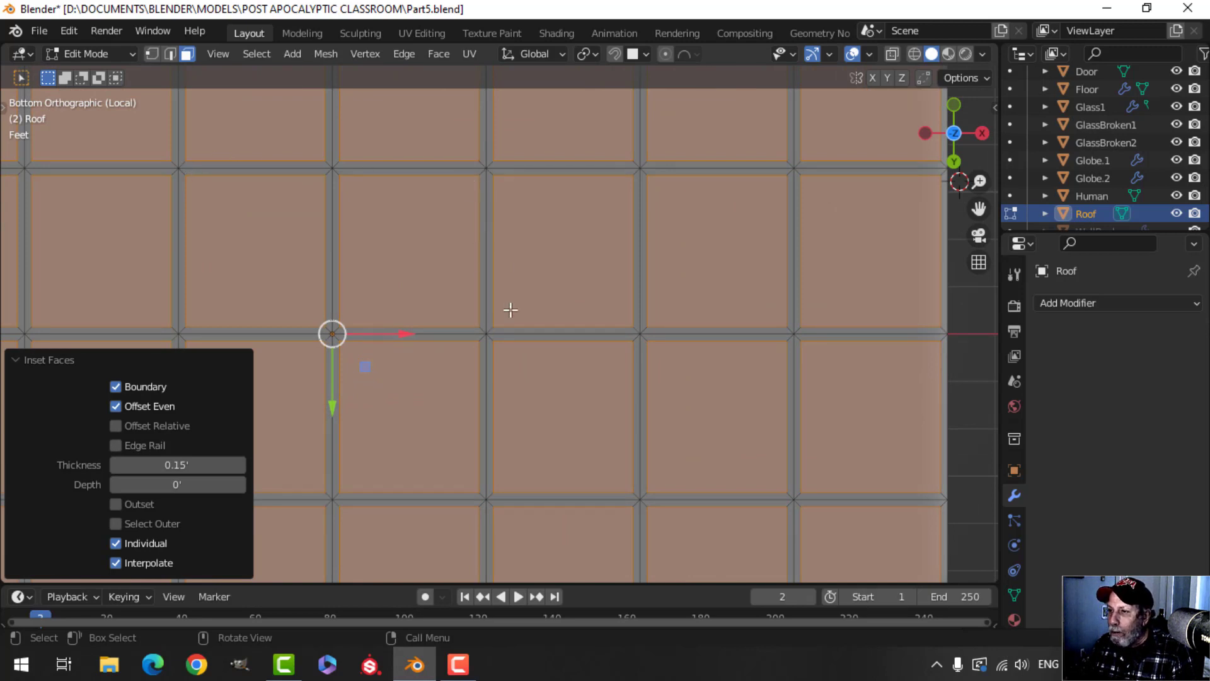
pyautogui.scroll(-4, 489, 260)
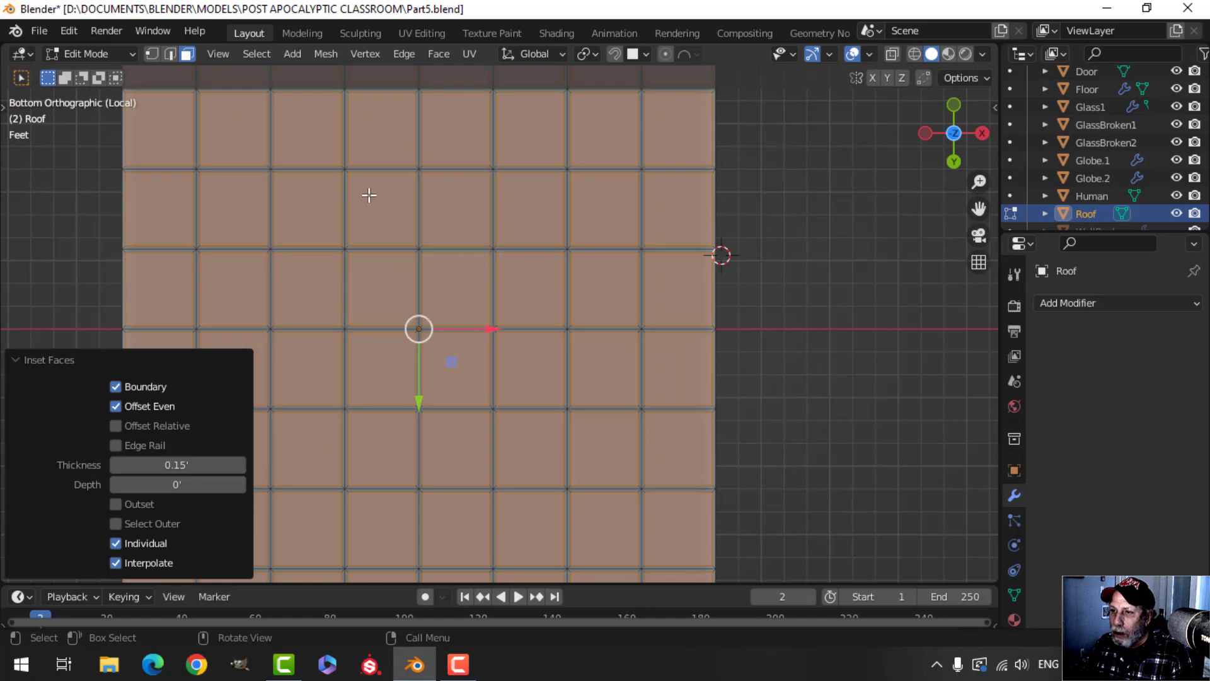
pyautogui.scroll(2, 362, 180)
pyautogui.scroll(-4, 378, 206)
pyautogui.scroll(1, 450, 236)
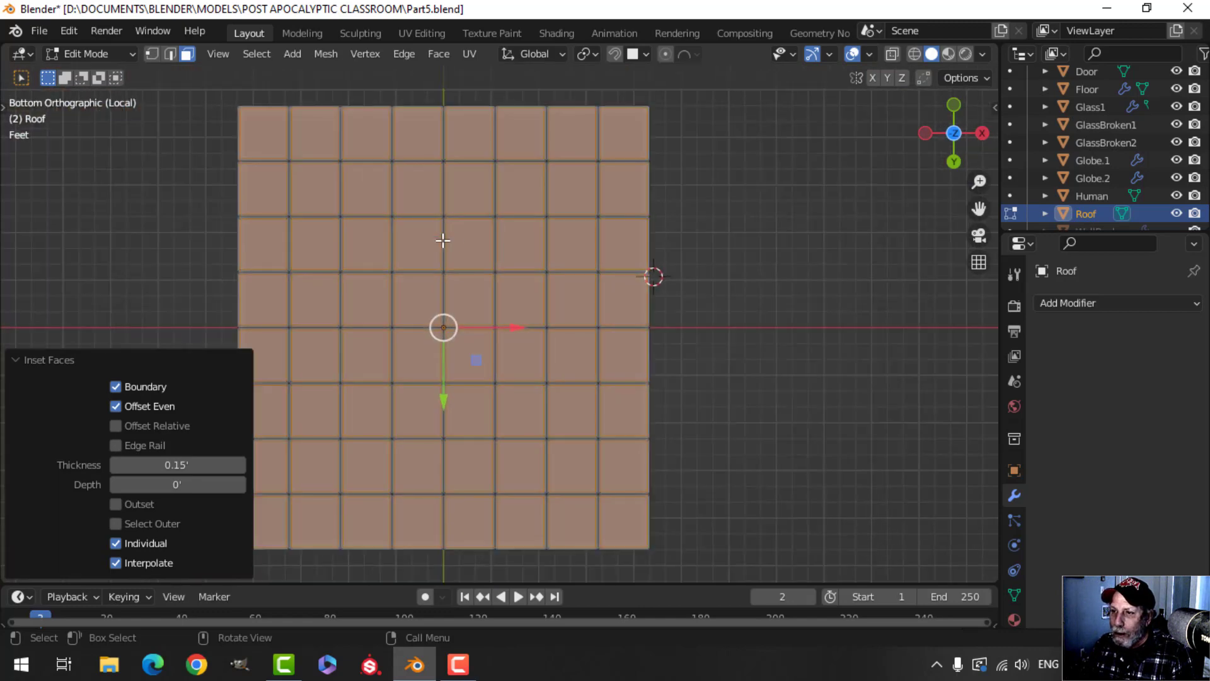
pyautogui.press('Return')
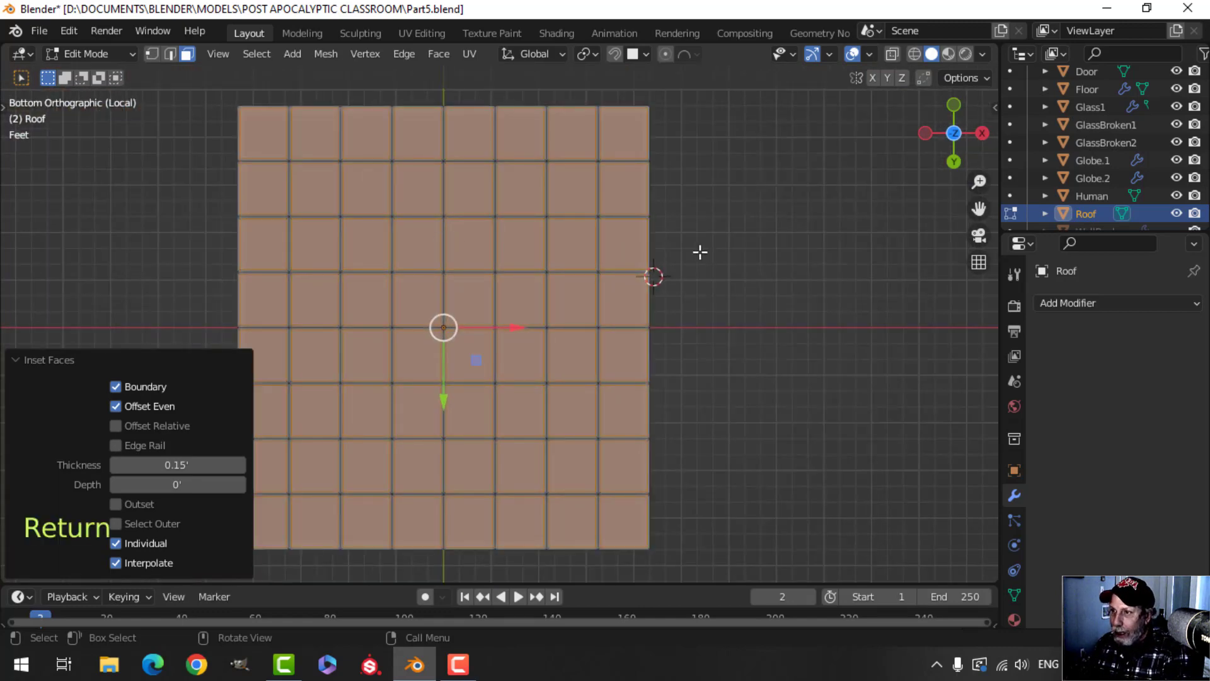
pyautogui.click(151, 358)
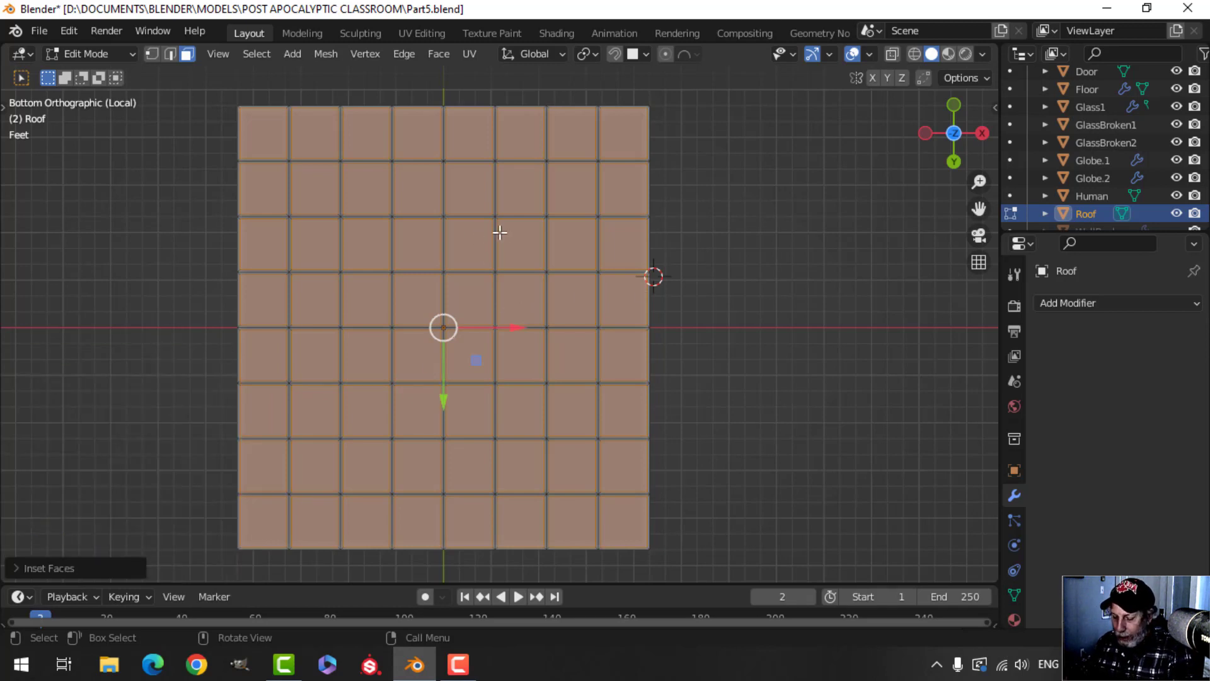
# Separate the selected inset tile faces into their own object and hide that object in Object Mode
pyautogui.press('p')
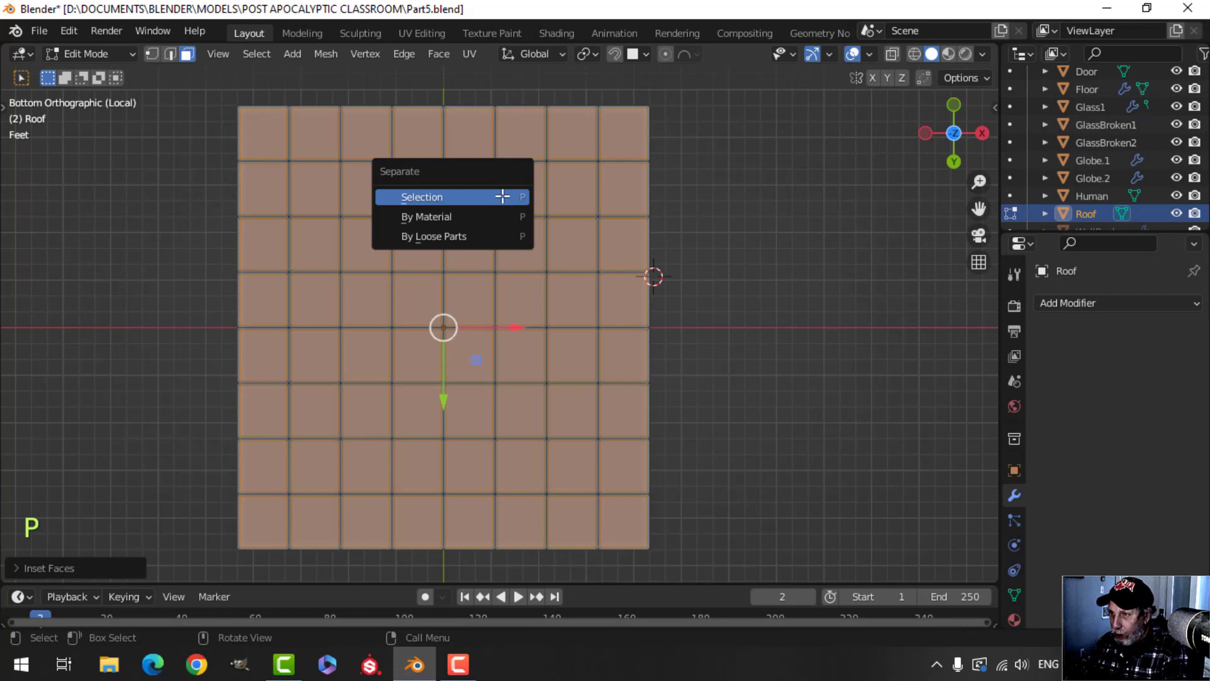
pyautogui.click(502, 196)
pyautogui.press('Tab')
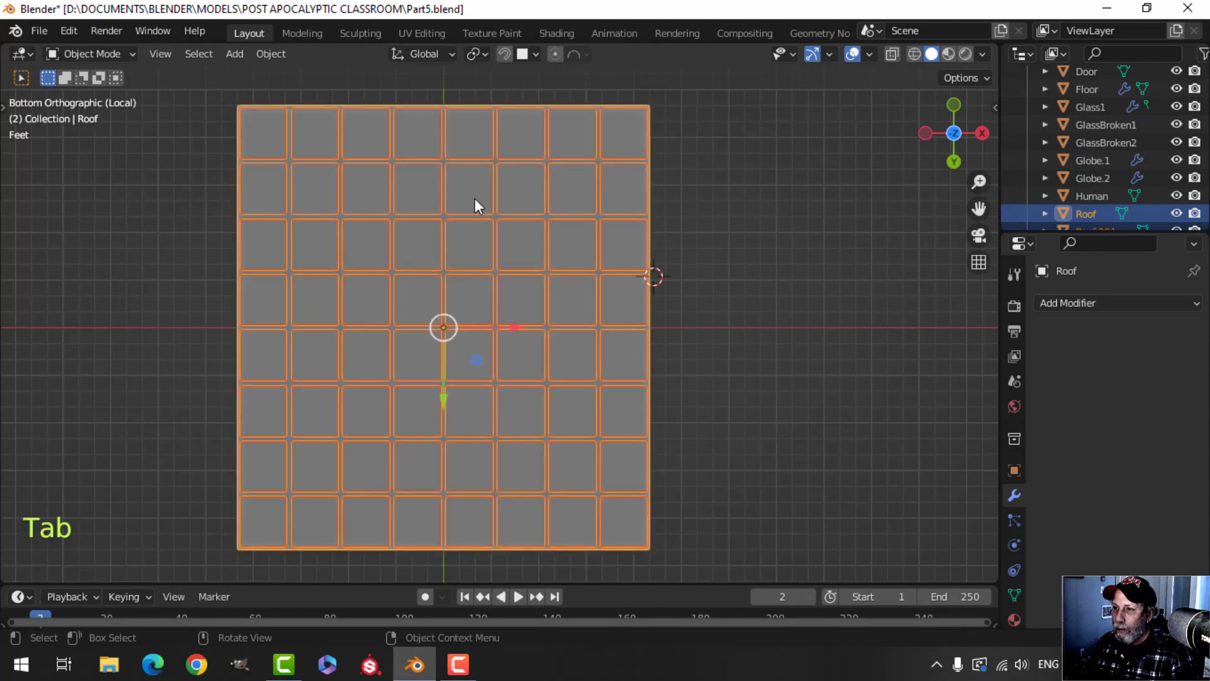
pyautogui.click(503, 193)
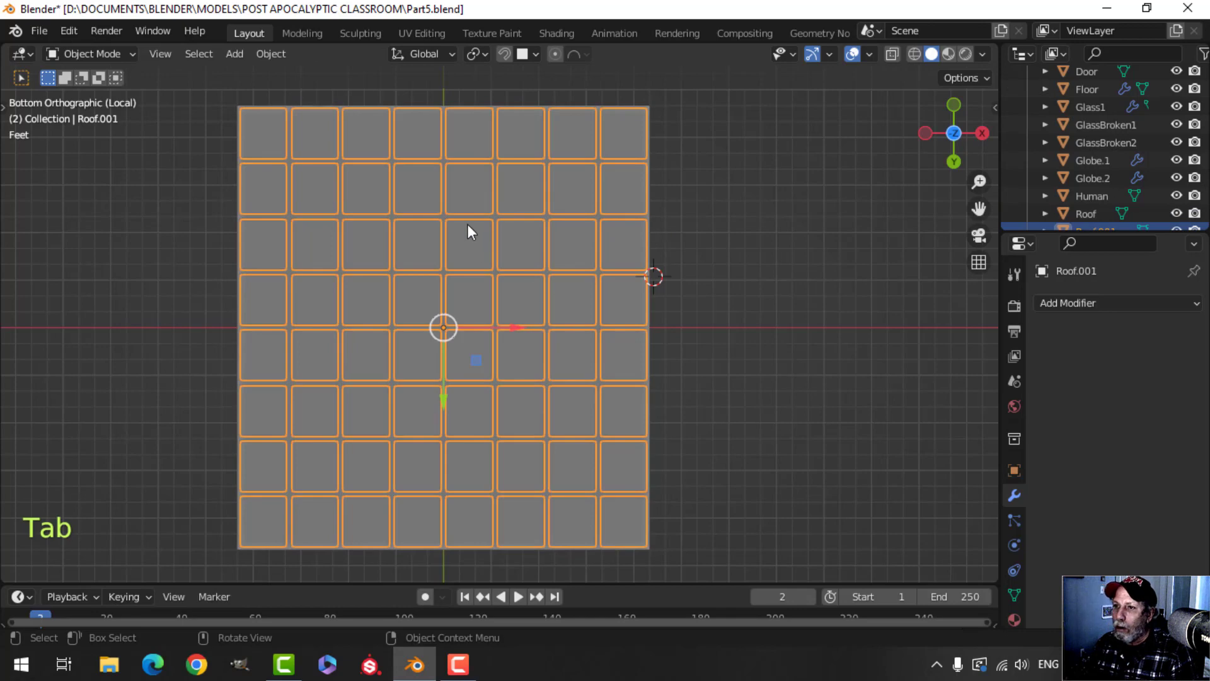
pyautogui.press('h')
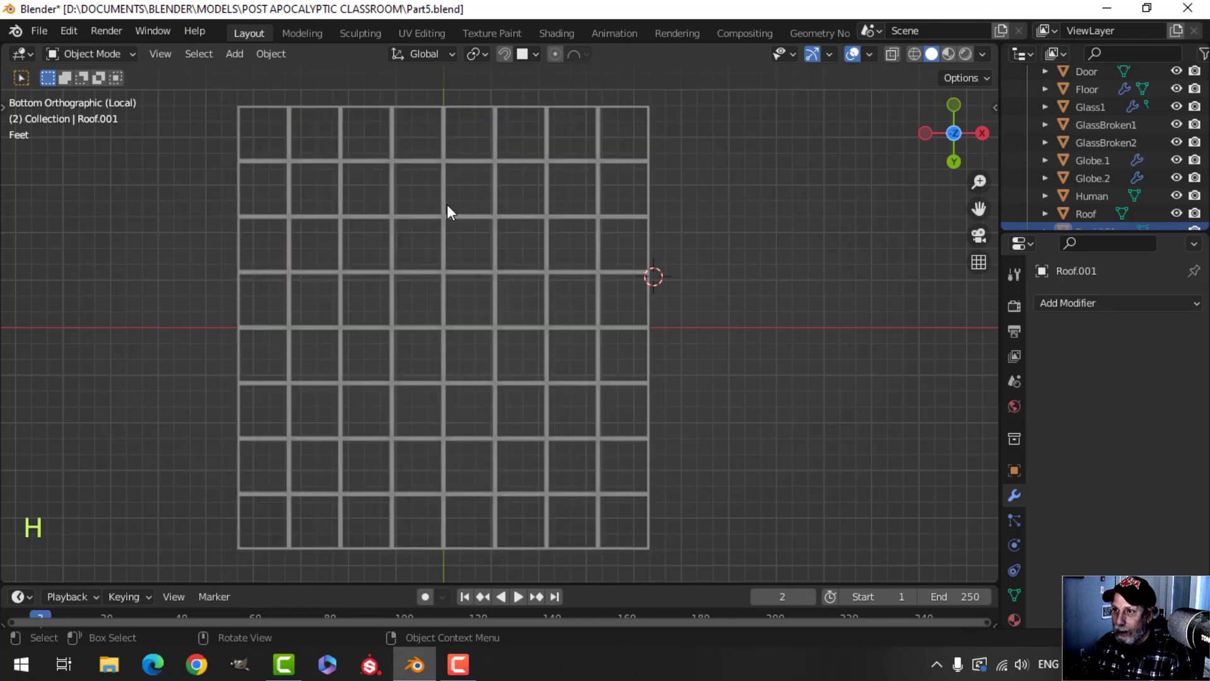
# Extrude all faces of the remaining Roof grid vertically a short distance in front view to give the ceiling frame thickness
pyautogui.click(448, 165)
pyautogui.moveTo(491, 173); pyautogui.dragTo(555, 309, button='middle')
pyautogui.press('KP_1')
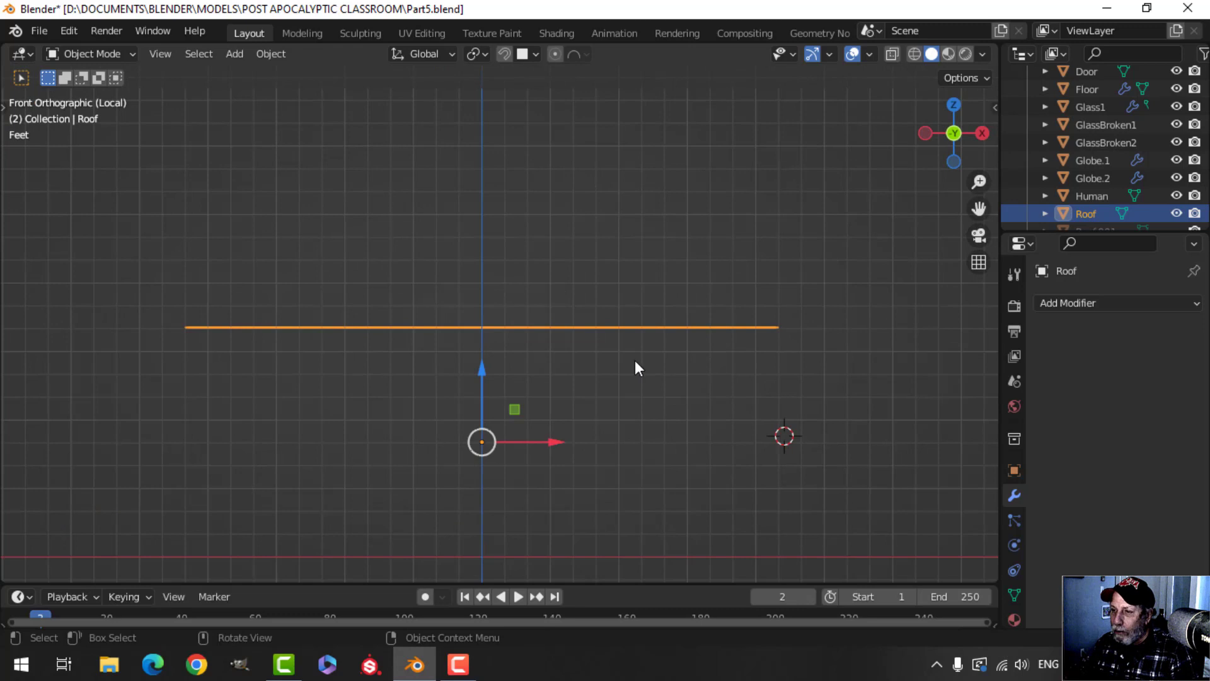
pyautogui.press('Tab')
pyautogui.press('a')
pyautogui.scroll(2, 569, 397)
pyautogui.scroll(2, 537, 388)
pyautogui.keyDown('shift'); pyautogui.moveTo(528, 386); pyautogui.dragTo(563, 385, button='middle'); pyautogui.keyUp('shift')
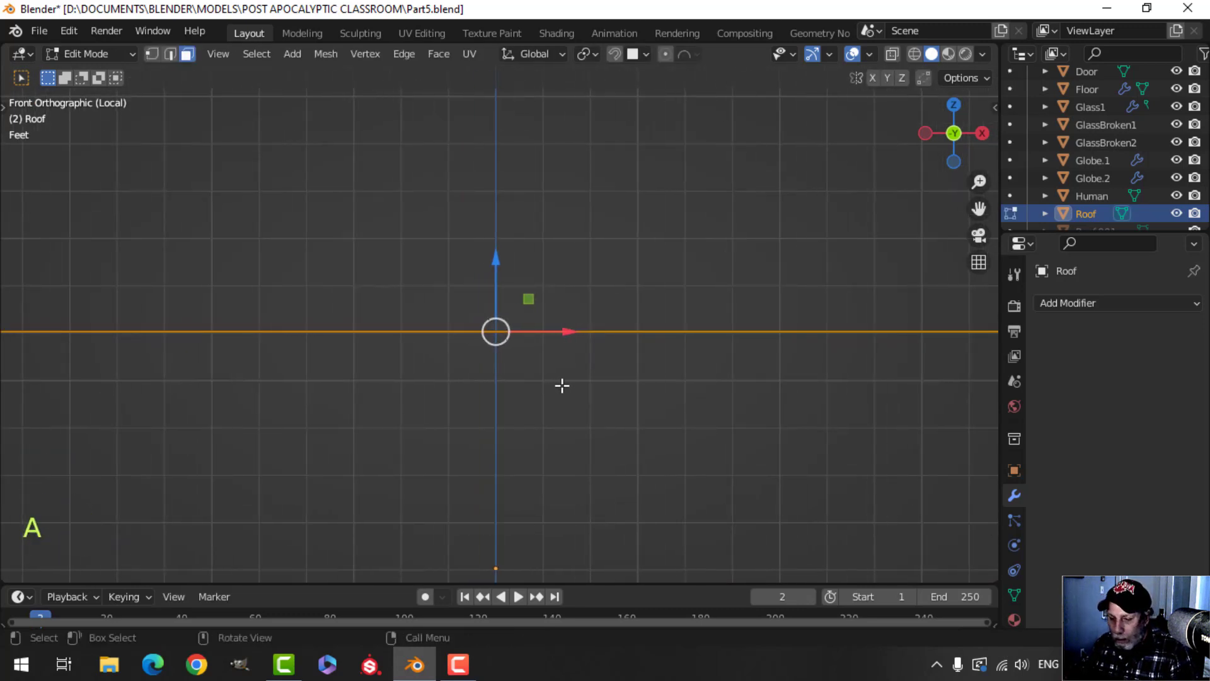
pyautogui.press('e')
pyautogui.rightClick(562, 385)
pyautogui.moveTo(497, 267); pyautogui.dragTo(496, 270)
pyautogui.press('x')
pyautogui.click(562, 320)
pyautogui.moveTo(562, 320); pyautogui.dragTo(637, 196, button='middle')
pyautogui.press('Tab')
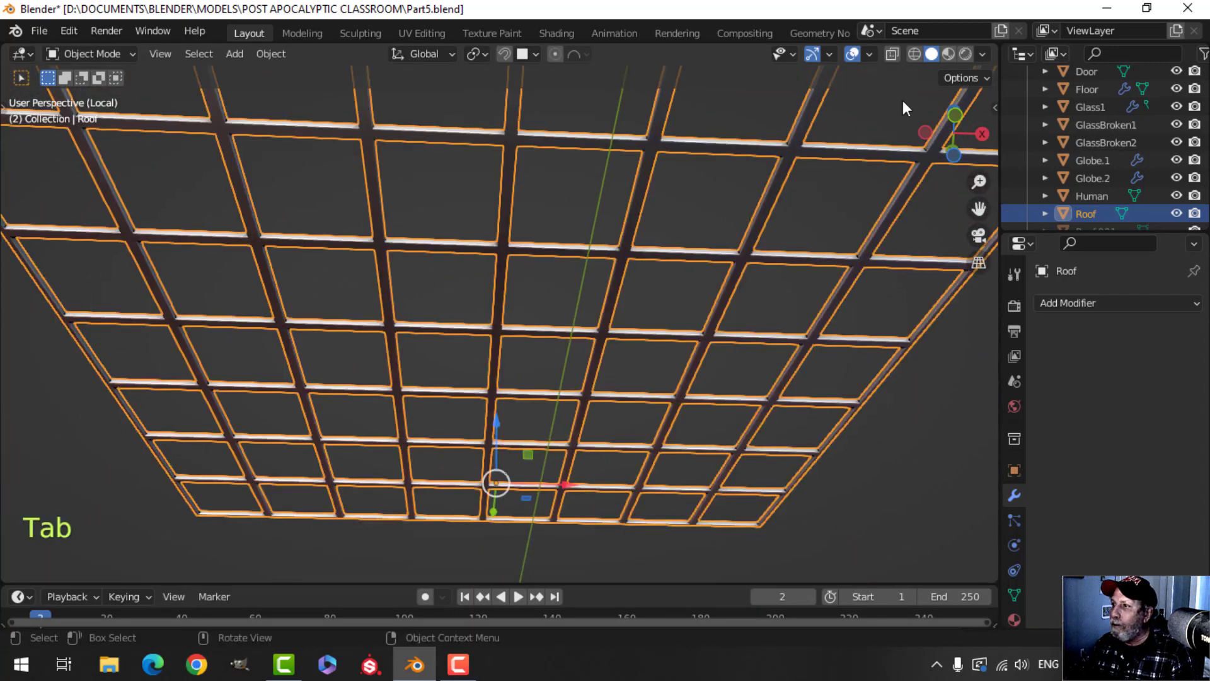
# Turn on the Face Orientation overlay to check the normals of the ceiling frame
pyautogui.click(870, 55)
pyautogui.click(792, 372)
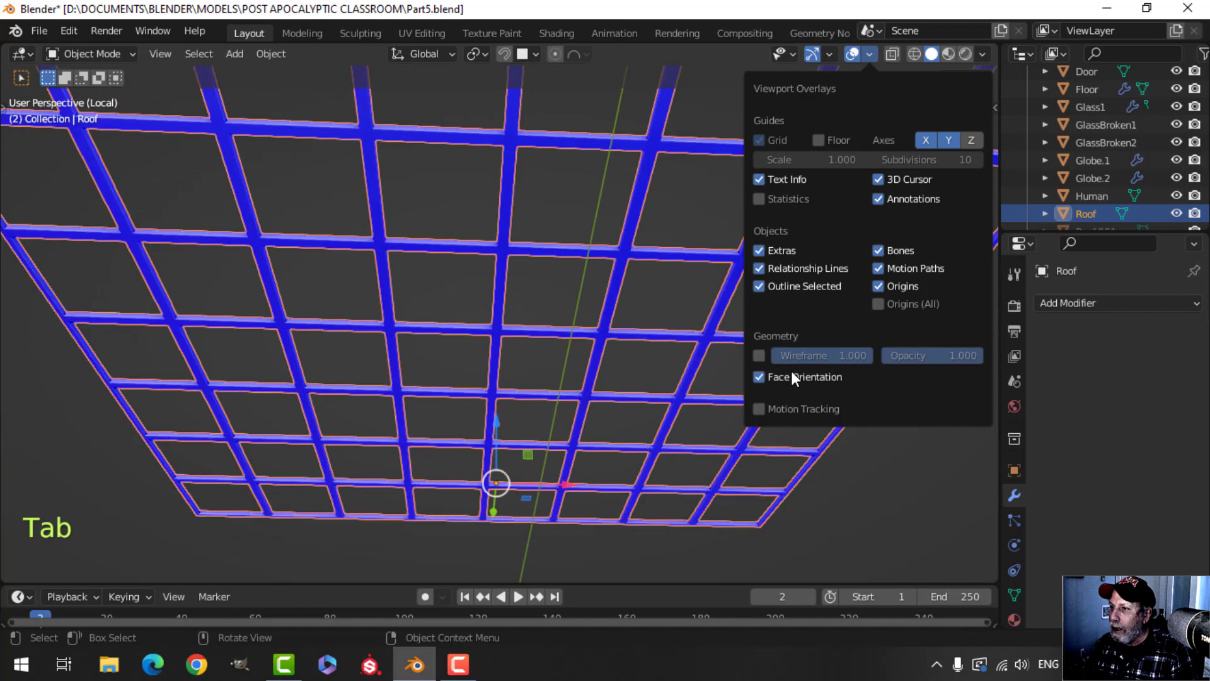
# Turn off the Face Orientation overlay and add a Bevel modifier to the ceiling frame with an amount of 0.1'
pyautogui.click(791, 372)
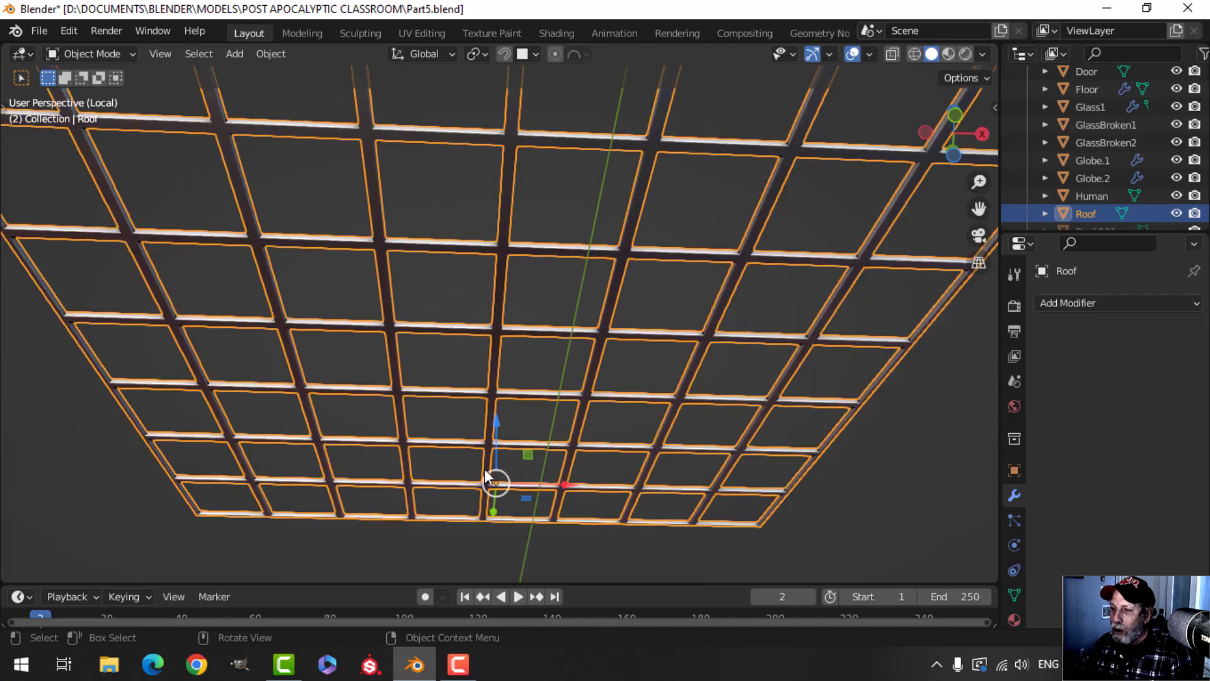
pyautogui.moveTo(554, 127); pyautogui.dragTo(586, 195, button='middle')
pyautogui.click(1117, 303)
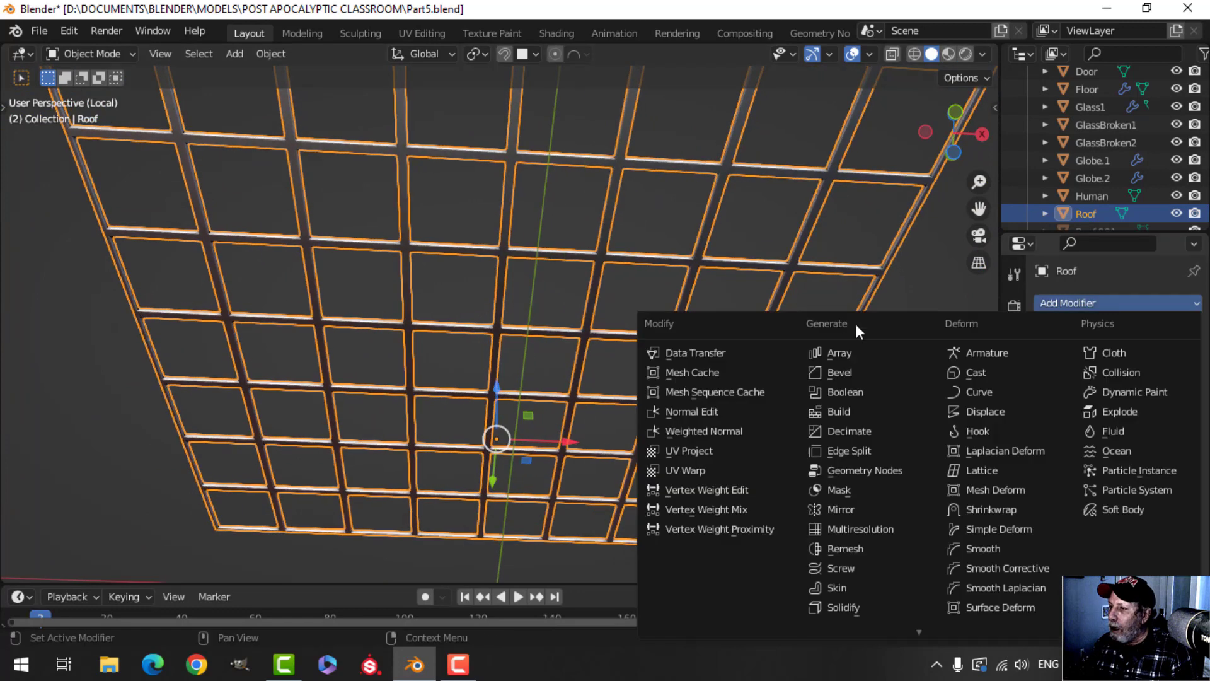
pyautogui.click(843, 374)
pyautogui.doubleClick(1135, 401)
pyautogui.write('0.')
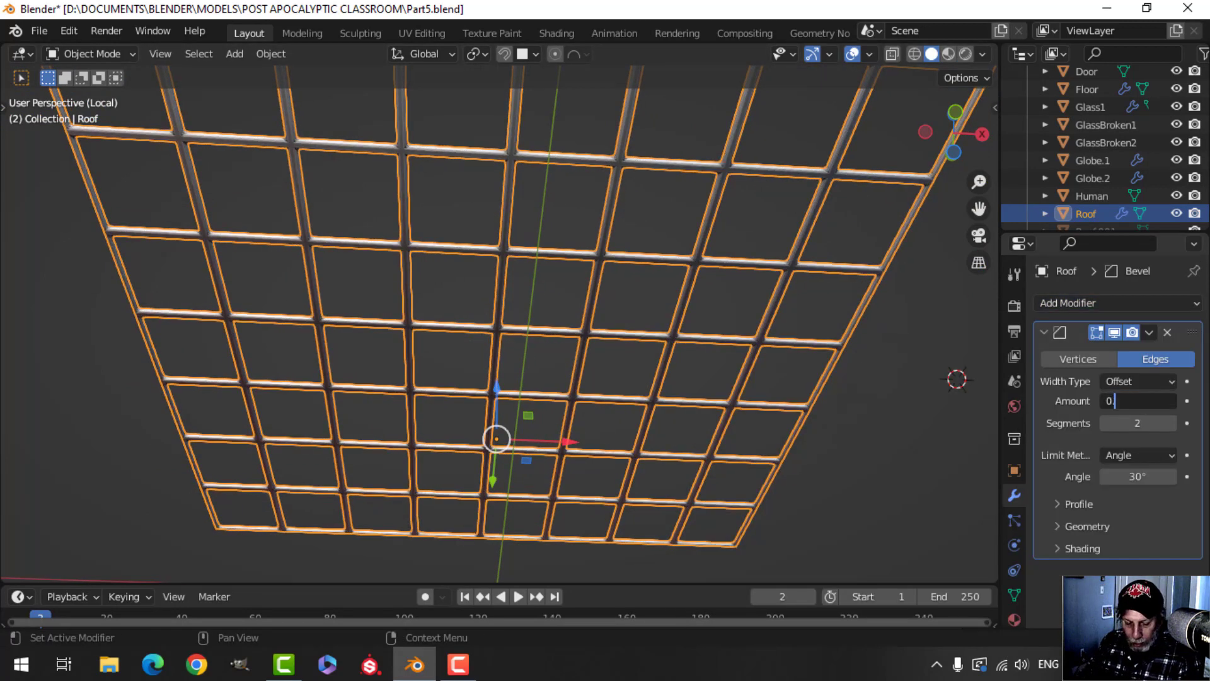
pyautogui.press('Return')
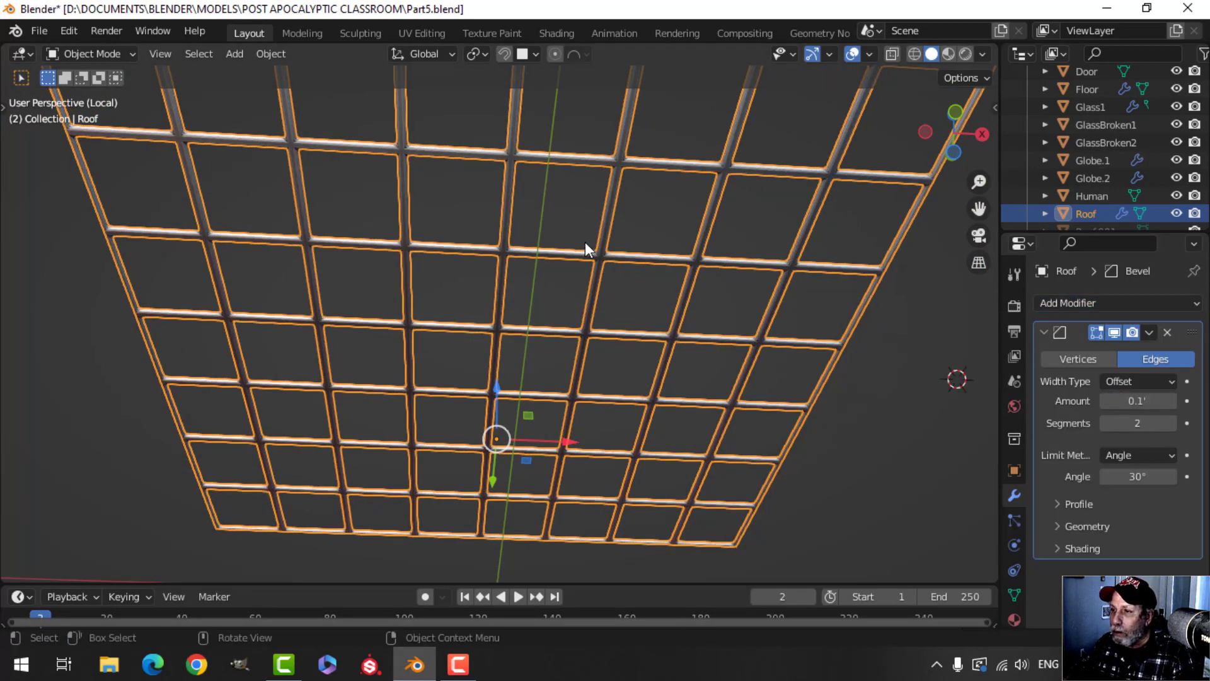
# Deselect the ceiling frame and examine its beveled bars from below, both close up and as a whole
pyautogui.scroll(4, 568, 221)
pyautogui.rightClick(516, 157)
pyautogui.click(516, 158)
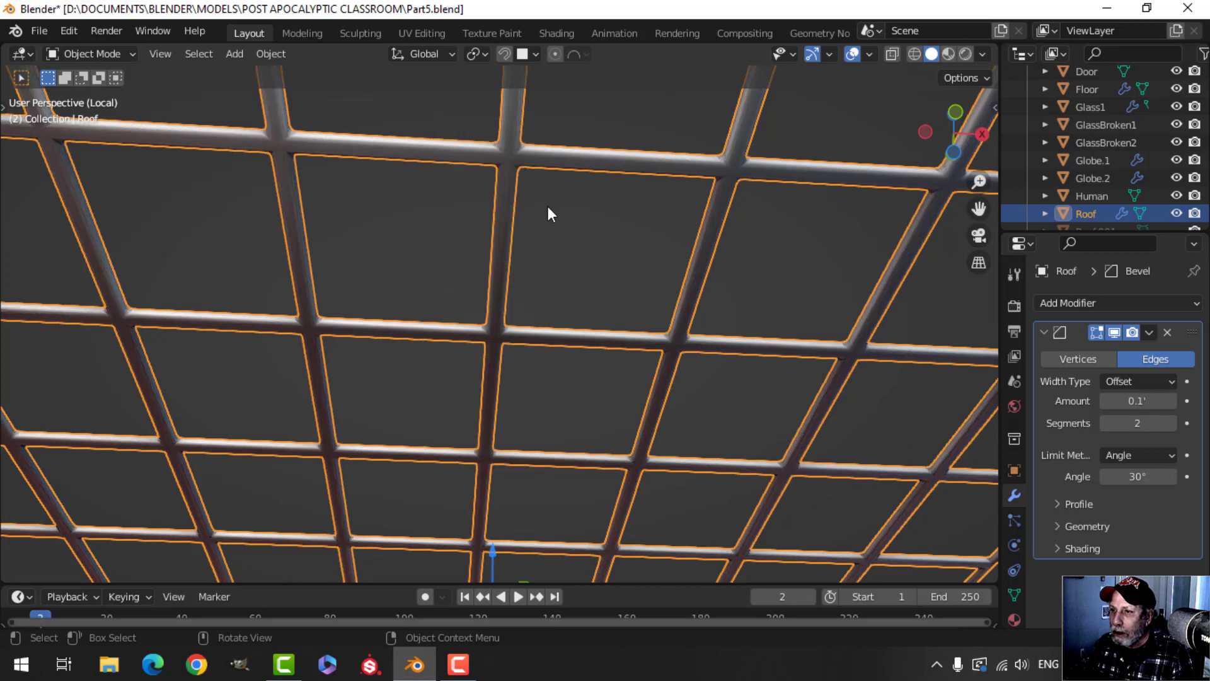
pyautogui.hotkey('alt', 'a')
pyautogui.moveTo(554, 195); pyautogui.dragTo(547, 163, button='middle')
pyautogui.scroll(-6, 542, 181)
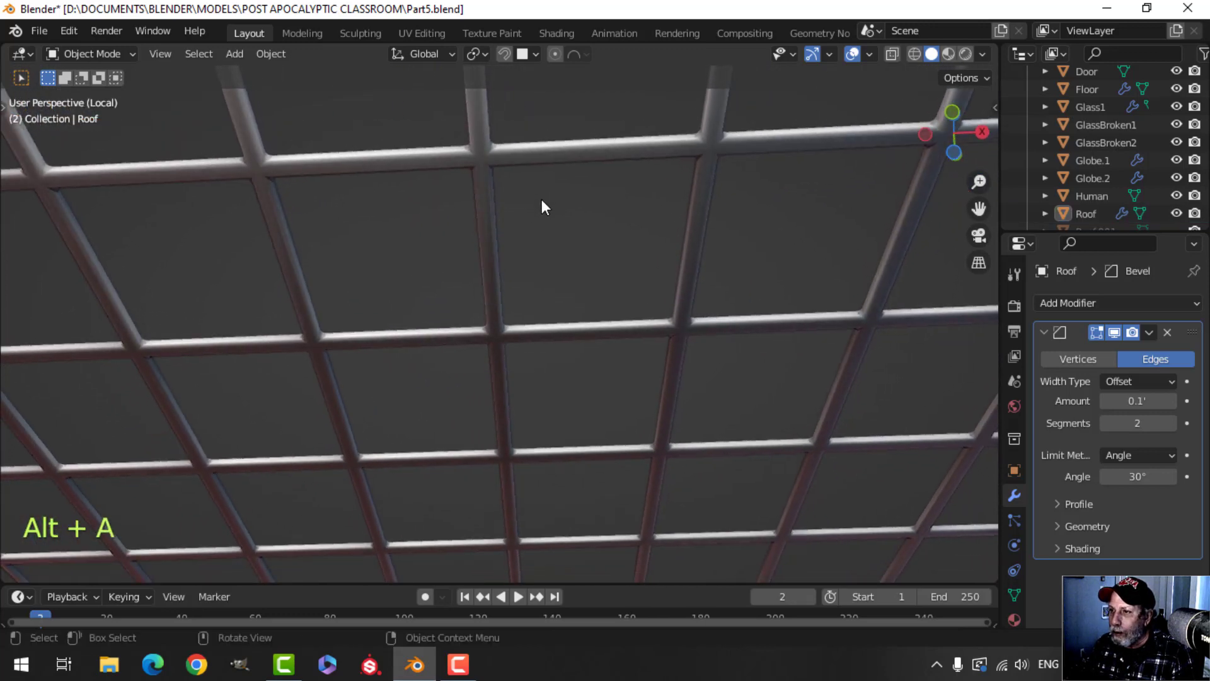
pyautogui.moveTo(516, 225); pyautogui.dragTo(501, 307, button='middle')
pyautogui.moveTo(502, 308); pyautogui.dragTo(507, 209, button='middle')
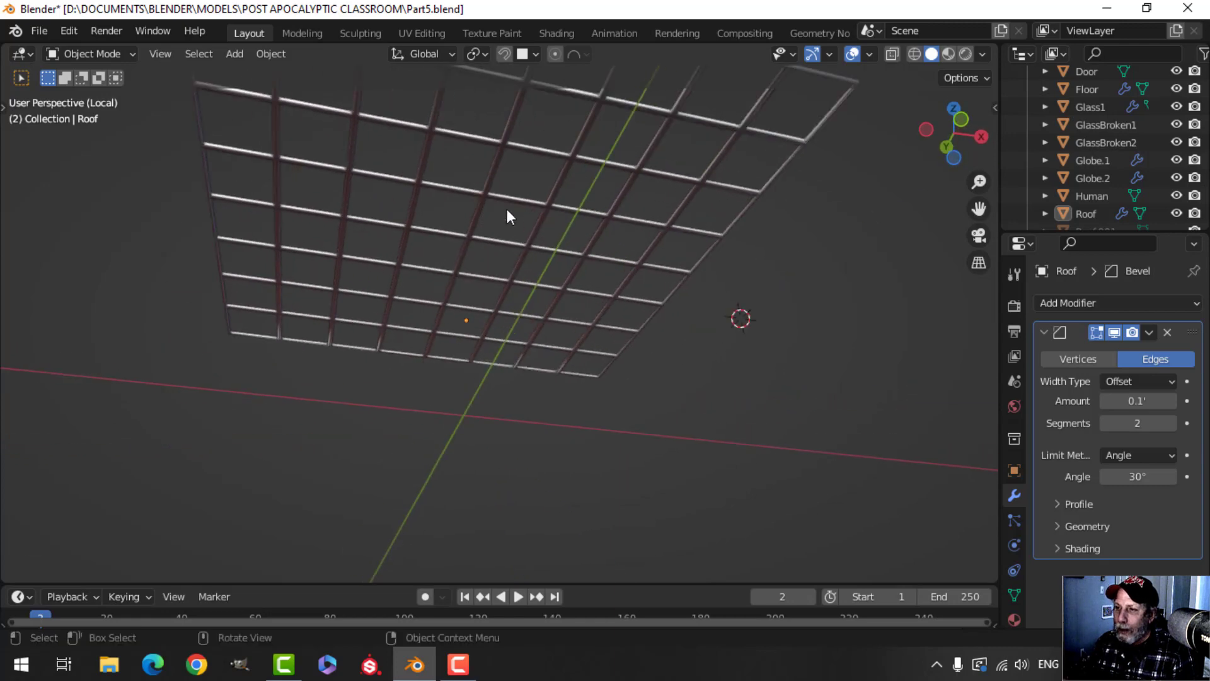
# Unhide the separated tile object and select only the tiles within the ceiling frame
pyautogui.hotkey('alt', 'h')
pyautogui.hotkey('alt', 'a')
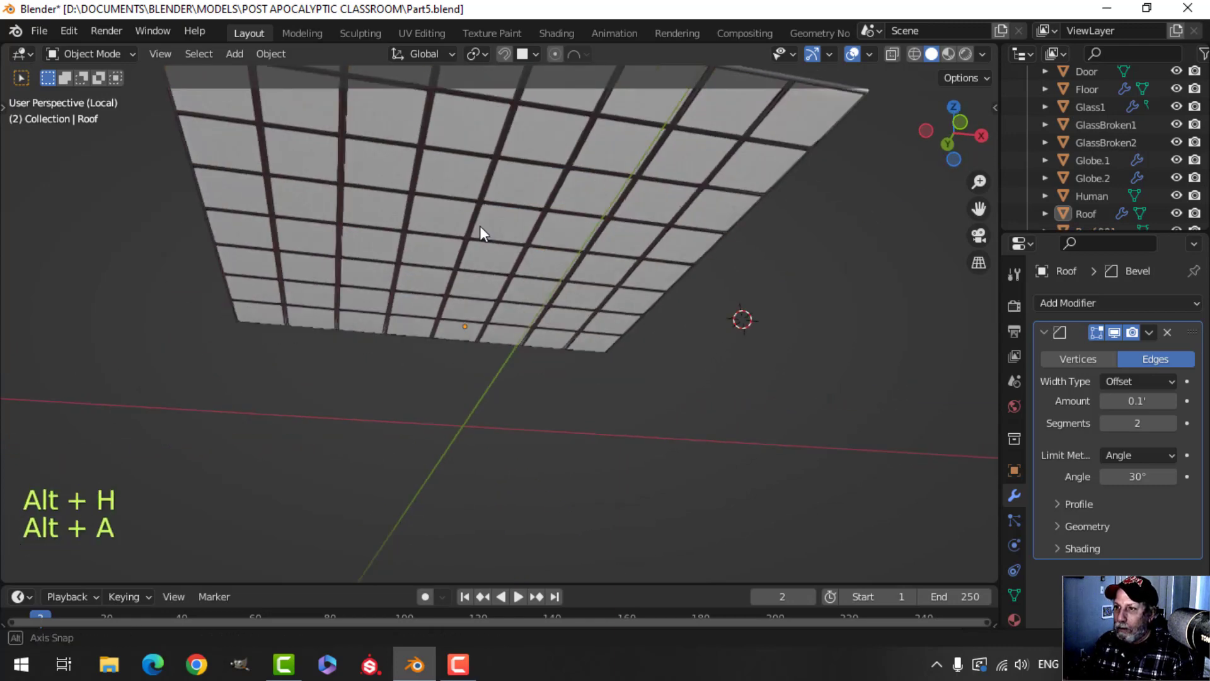
pyautogui.scroll(5, 479, 232)
pyautogui.click(442, 204)
pyautogui.keyDown('shift'); pyautogui.moveTo(443, 204); pyautogui.dragTo(509, 274, button='middle'); pyautogui.keyUp('shift')
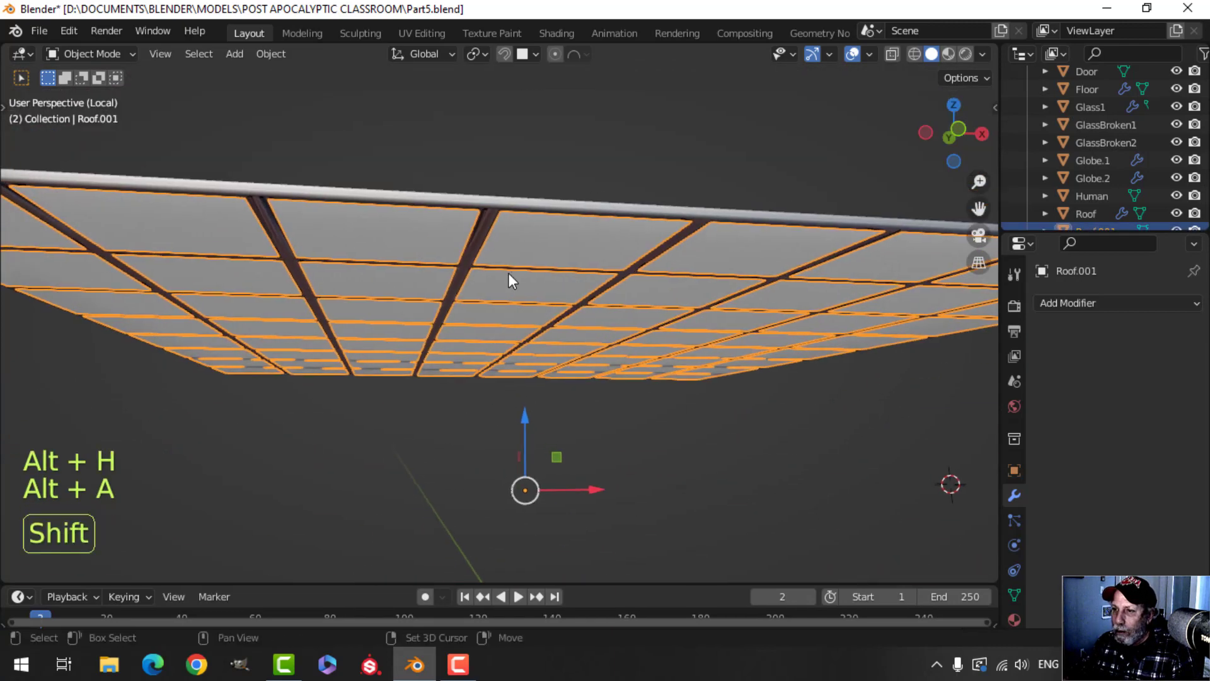
pyautogui.scroll(4, 494, 275)
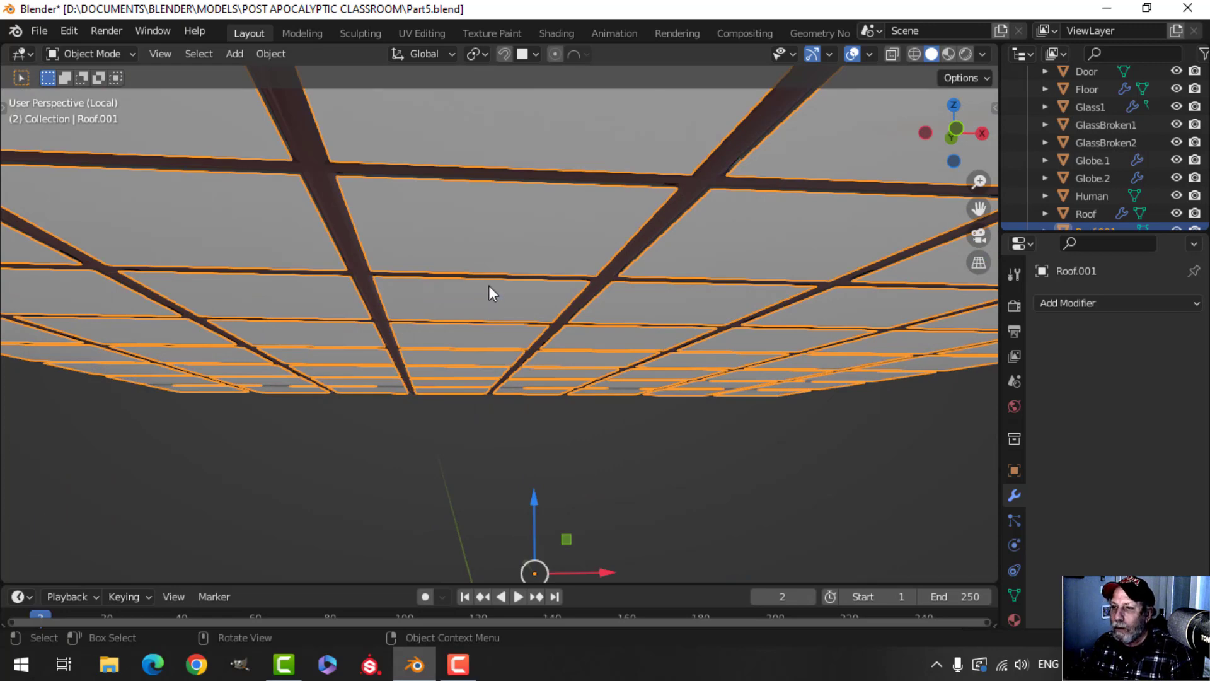
# Move all faces of the tile object slightly upward on the Z axis within the frame, and deselect it in Object Mode
pyautogui.press('Tab')
pyautogui.press('a')
pyautogui.scroll(1, 493, 344)
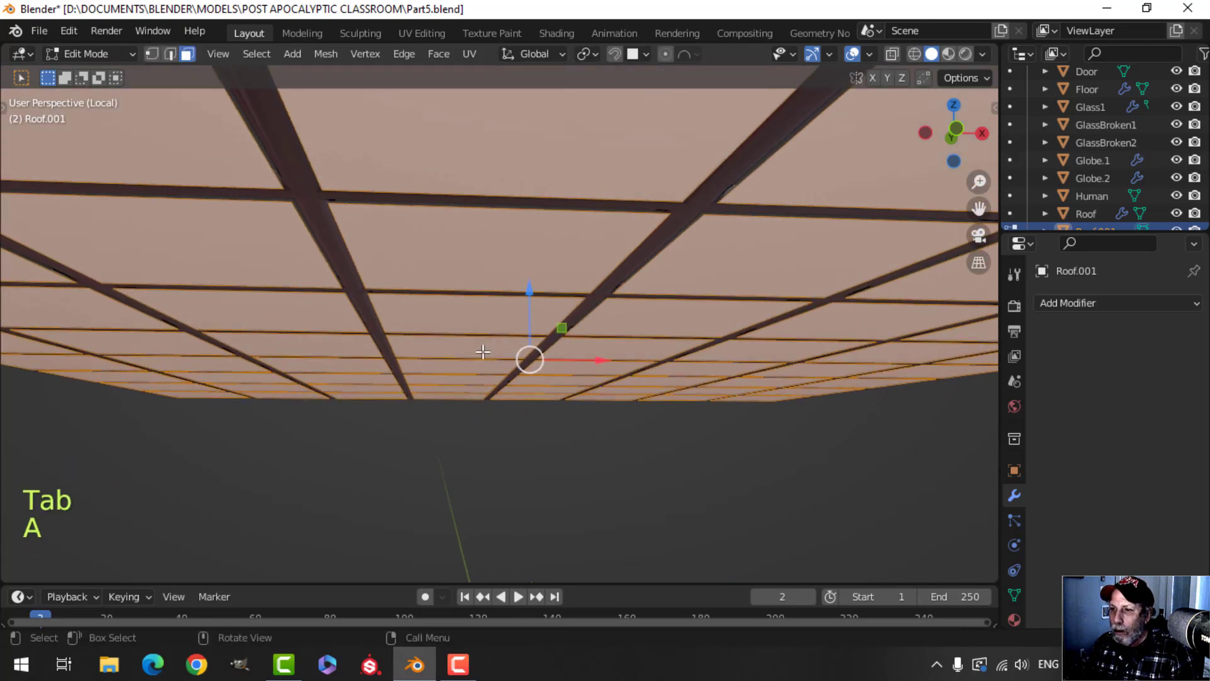
pyautogui.scroll(2, 482, 352)
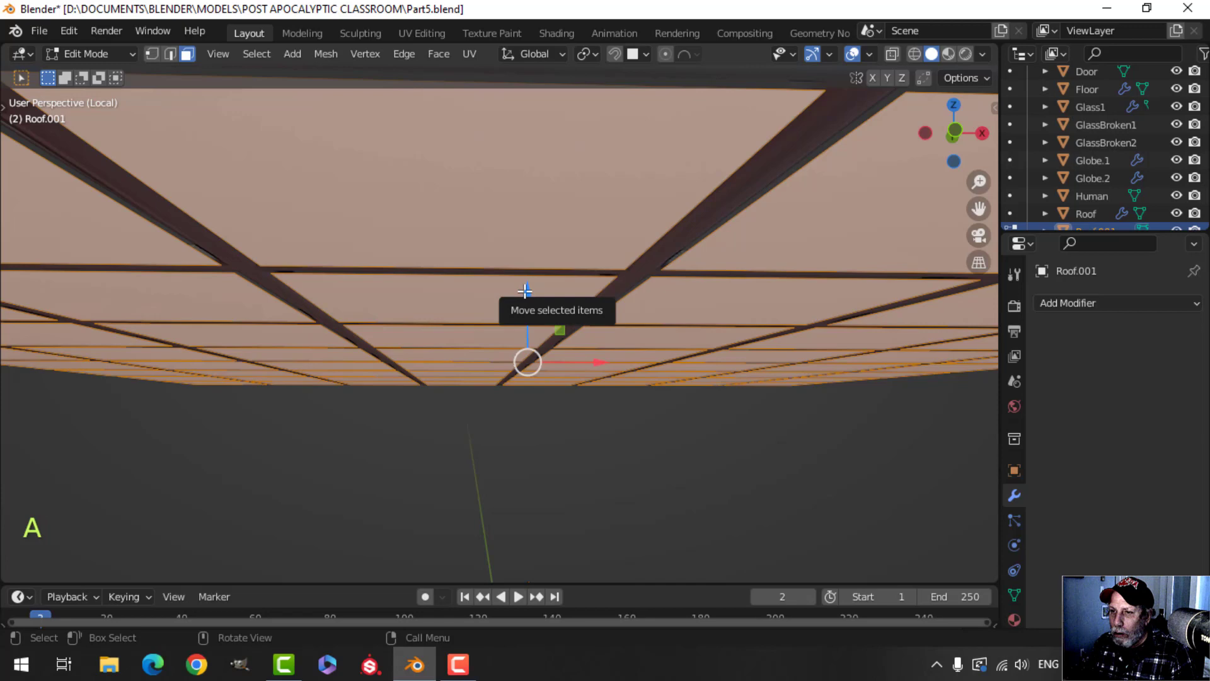
pyautogui.moveTo(526, 290); pyautogui.dragTo(528, 285)
pyautogui.press('Tab')
pyautogui.keyDown('shift'); pyautogui.moveTo(376, 251); pyautogui.dragTo(423, 267, button='middle'); pyautogui.keyUp('shift')
pyautogui.hotkey('alt', 'a')
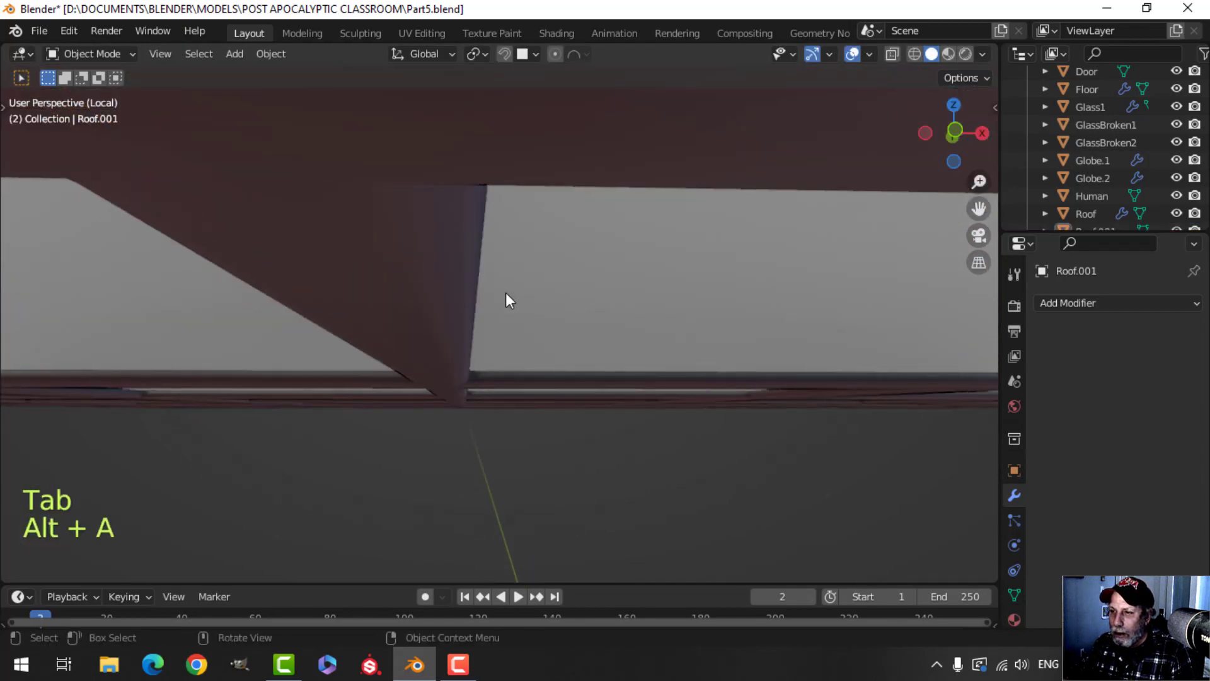
# Select the tile object and briefly display Face Orientation to check the direction of its normals
pyautogui.moveTo(506, 301); pyautogui.dragTo(470, 301, button='middle')
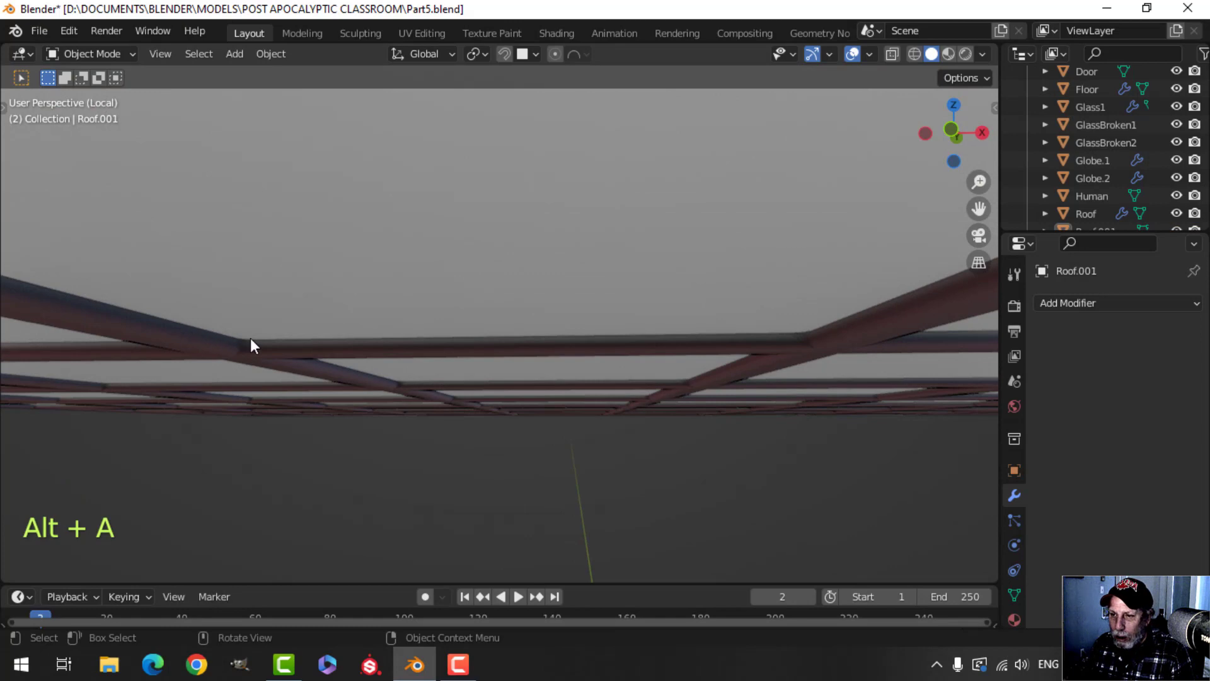
pyautogui.moveTo(353, 345); pyautogui.dragTo(776, 152, button='middle')
pyautogui.click(542, 384)
pyautogui.click(870, 53)
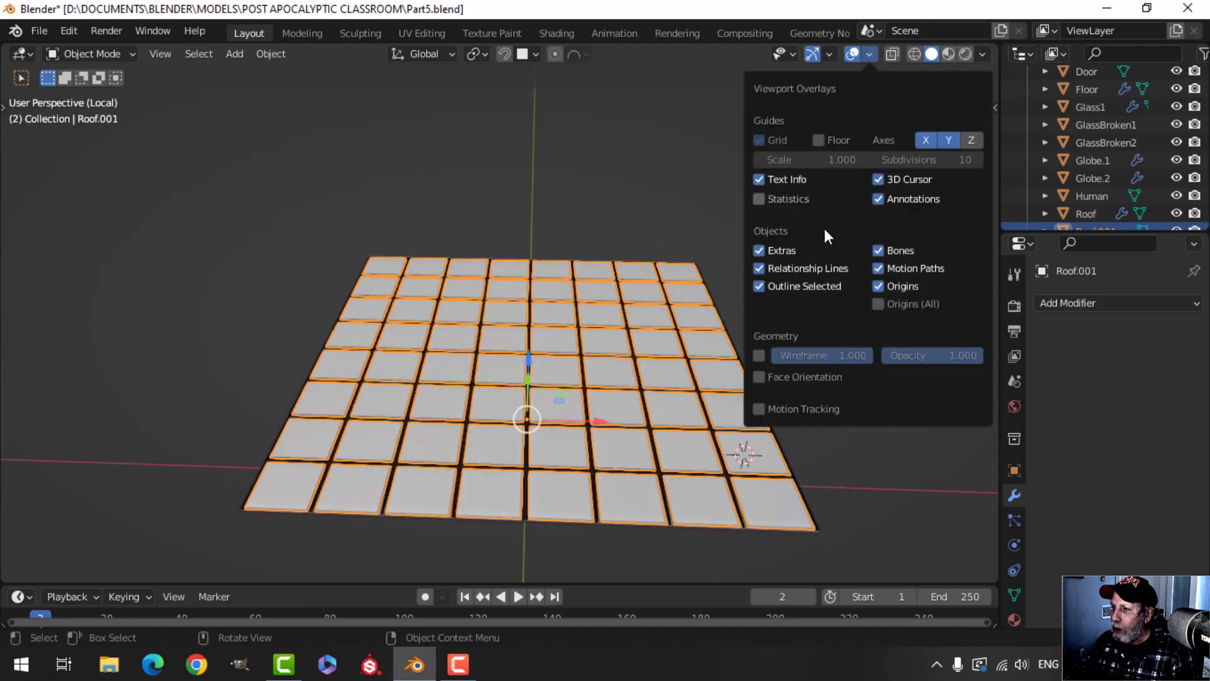
pyautogui.click(805, 375)
pyautogui.click(804, 376)
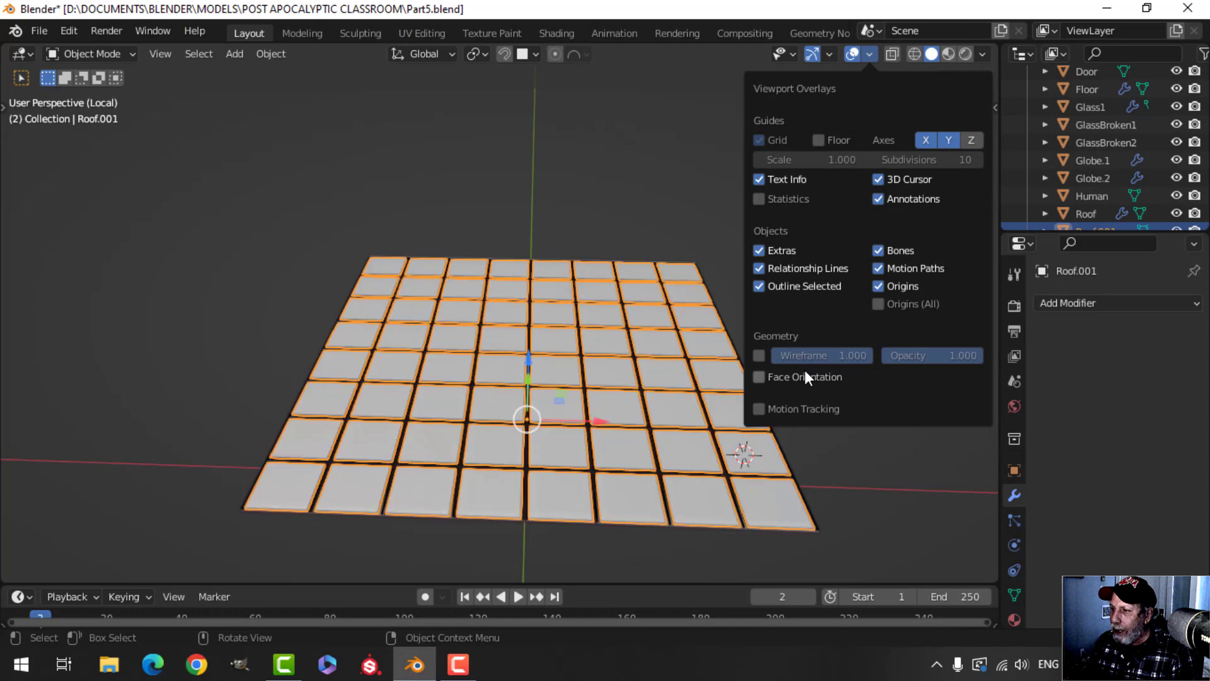
# Add a Solidify modifier to the tile object and isolate the tiles in Local View without the frame
pyautogui.moveTo(622, 433)
pyautogui.mouseDown(button='middle')
pyautogui.moveTo(615, 297)
pyautogui.moveTo(633, 453)
pyautogui.mouseUp(button='middle')
pyautogui.click(1065, 304)
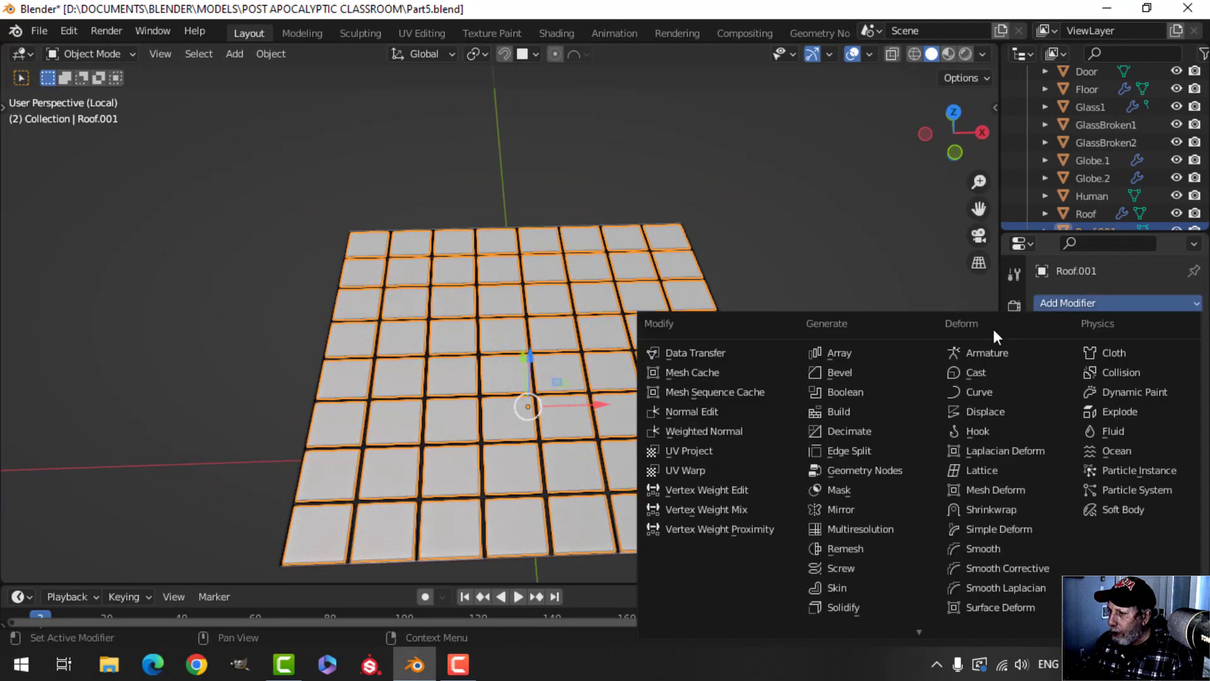
pyautogui.click(857, 606)
pyautogui.moveTo(749, 445); pyautogui.dragTo(651, 413, button='middle')
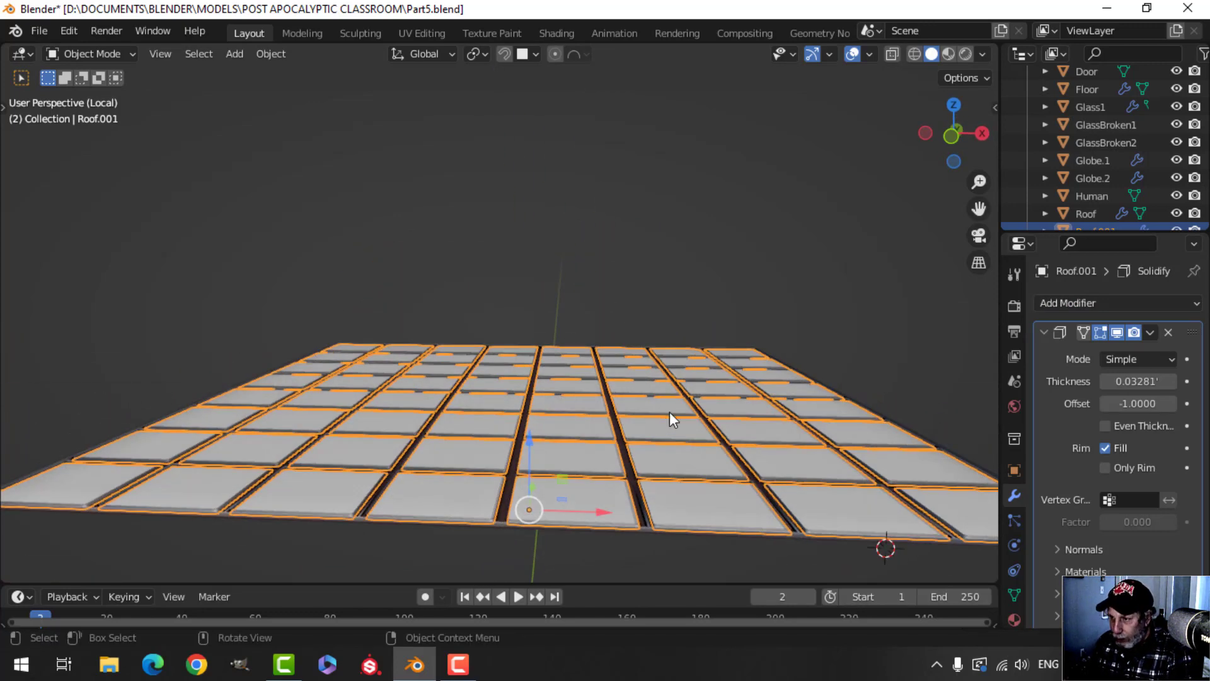
pyautogui.press('KP_Divide')
pyautogui.press('/')
# Set the Solidify thickness of the ceiling tiles to 0.04' and deselect them
pyautogui.moveTo(660, 380); pyautogui.dragTo(641, 338, button='middle')
pyautogui.scroll(3, 639, 346)
pyautogui.keyDown('shift'); pyautogui.moveTo(634, 359); pyautogui.dragTo(508, 392, button='middle'); pyautogui.keyUp('shift')
pyautogui.hotkey('alt', 'a')
pyautogui.scroll(1, 494, 396)
pyautogui.click(506, 379)
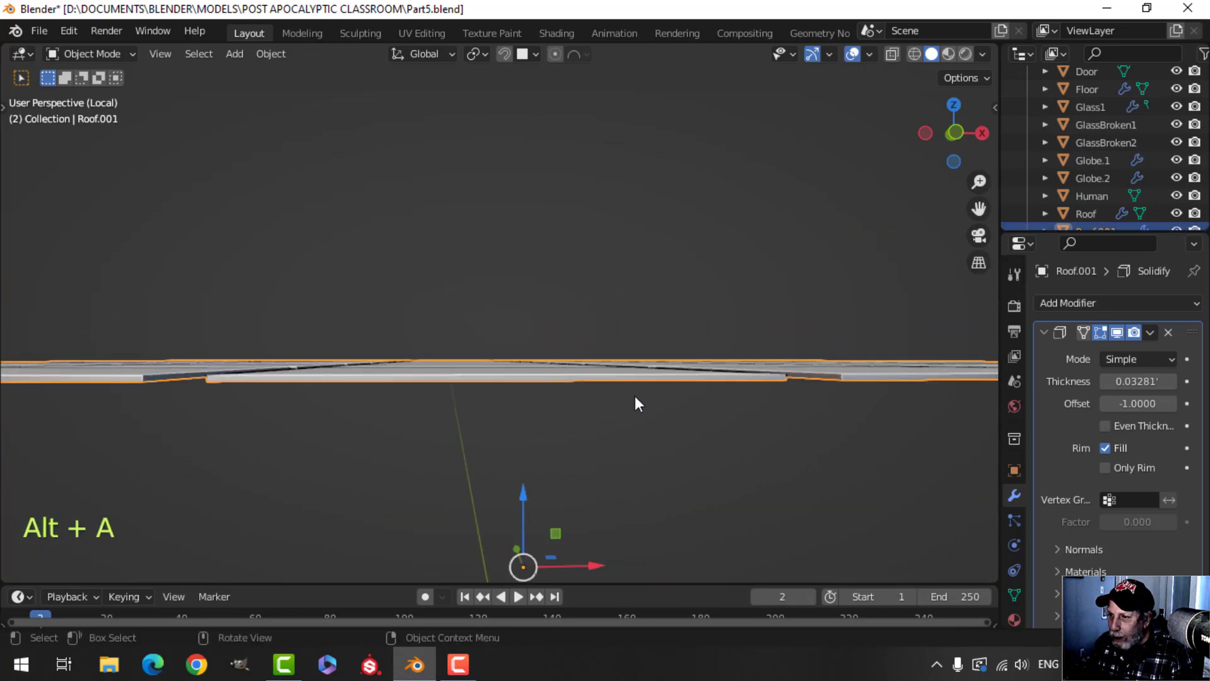
pyautogui.click(1138, 381)
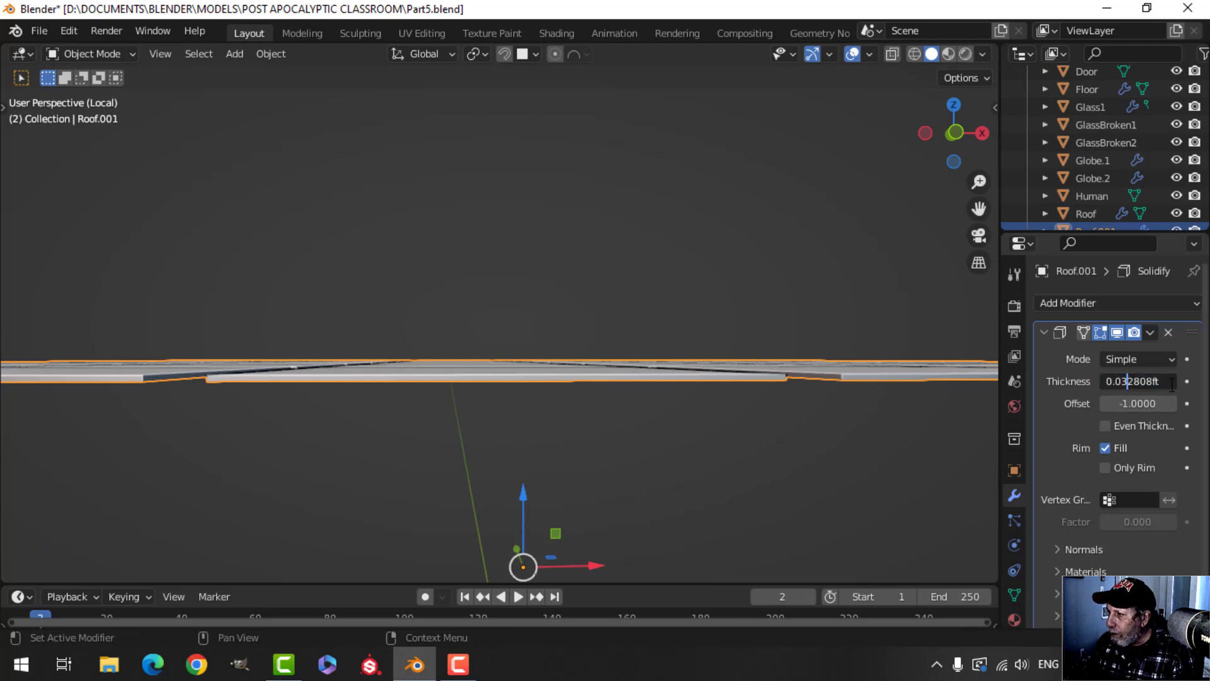
pyautogui.write('0.04')
pyautogui.press('Return')
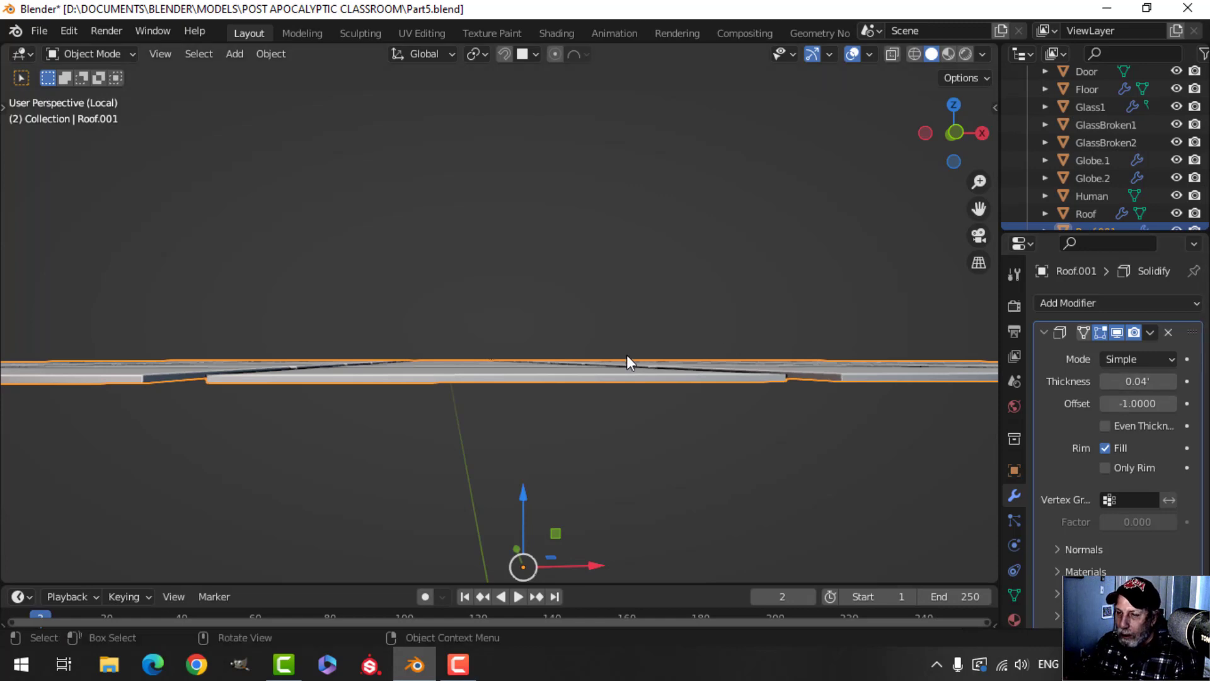
pyautogui.hotkey('alt', 'a')
pyautogui.moveTo(559, 408); pyautogui.dragTo(561, 442, button='middle')
pyautogui.scroll(-3, 567, 426)
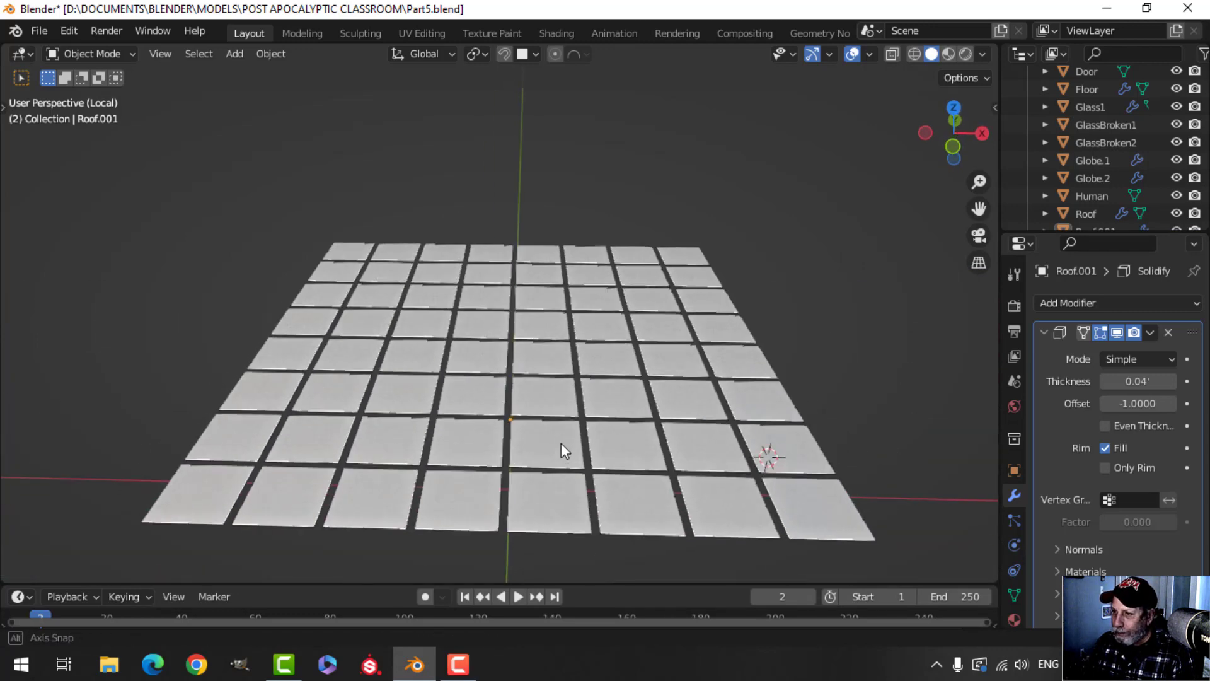
# Separate all faces of the tile object by loose parts in top view and return to Object Mode
pyautogui.scroll(-1, 568, 388)
pyautogui.keyDown('shift'); pyautogui.moveTo(566, 365); pyautogui.dragTo(538, 383, button='middle'); pyautogui.keyUp('shift')
pyautogui.press('Tab')
pyautogui.press('a')
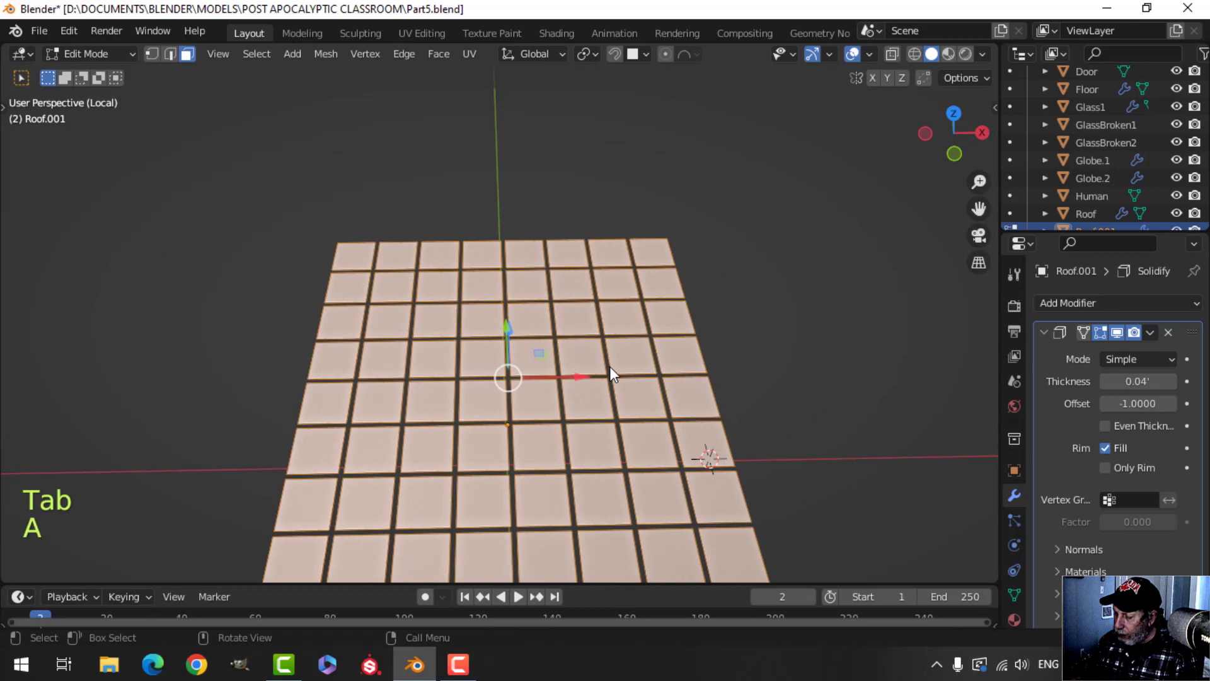
pyautogui.press('KP_7')
pyautogui.scroll(-2, 610, 366)
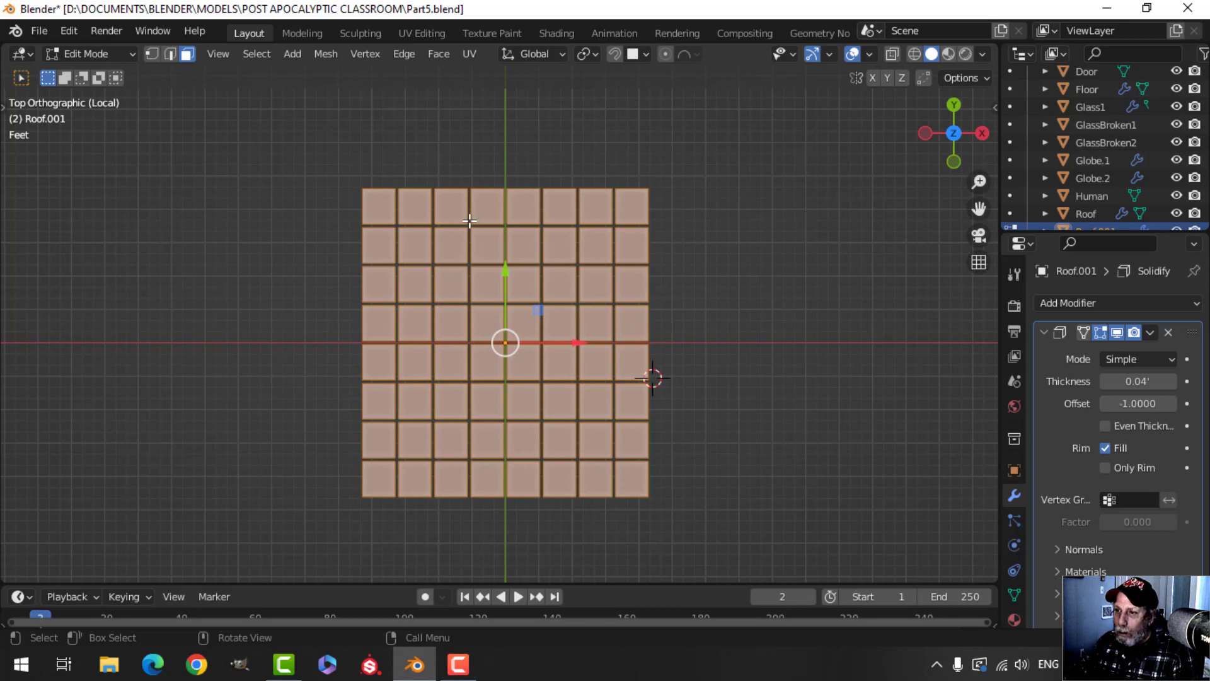
pyautogui.press('p')
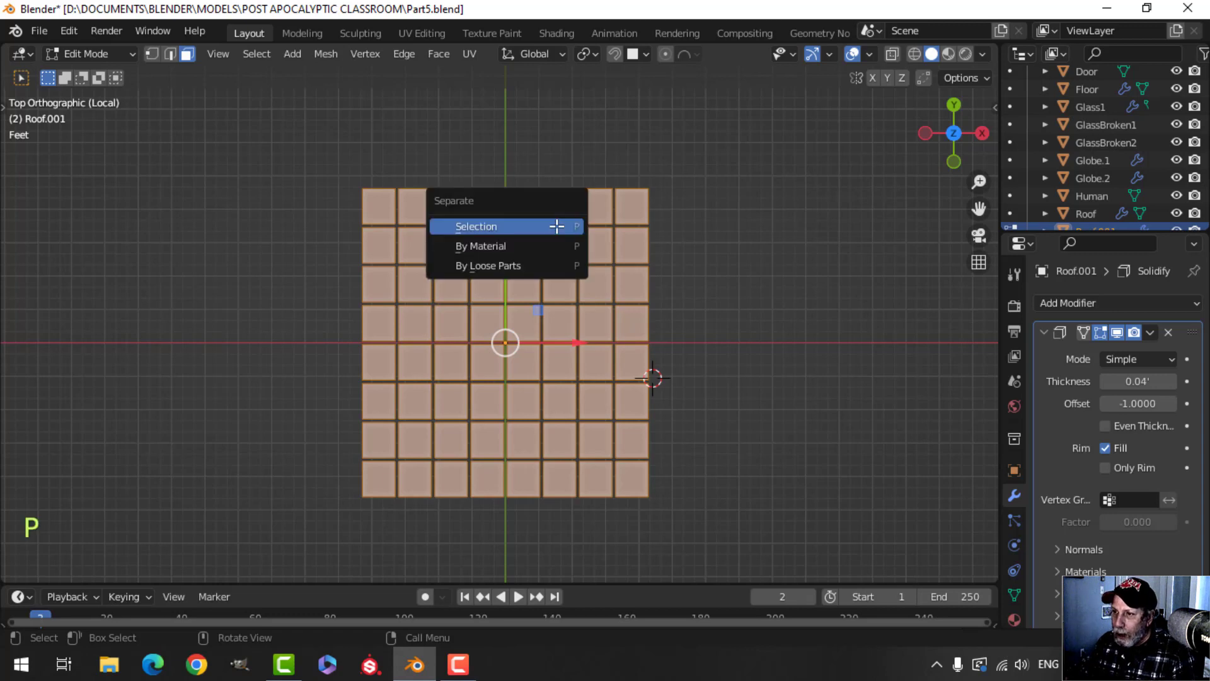
pyautogui.click(483, 266)
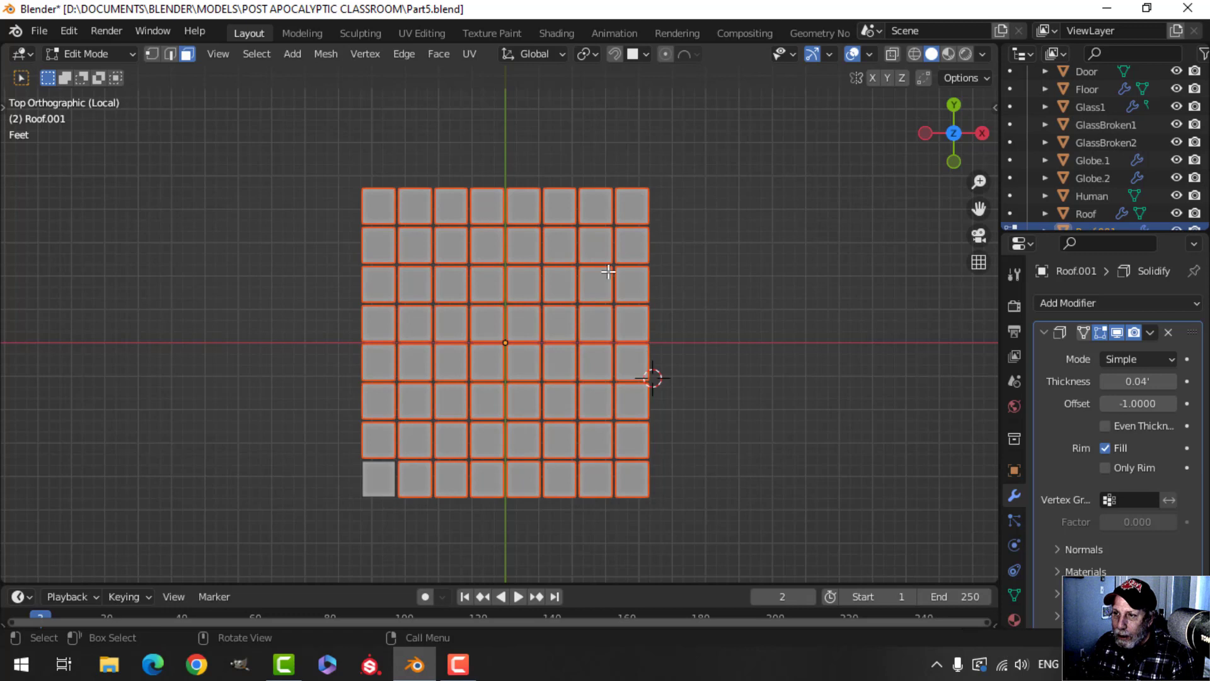
pyautogui.press('Tab')
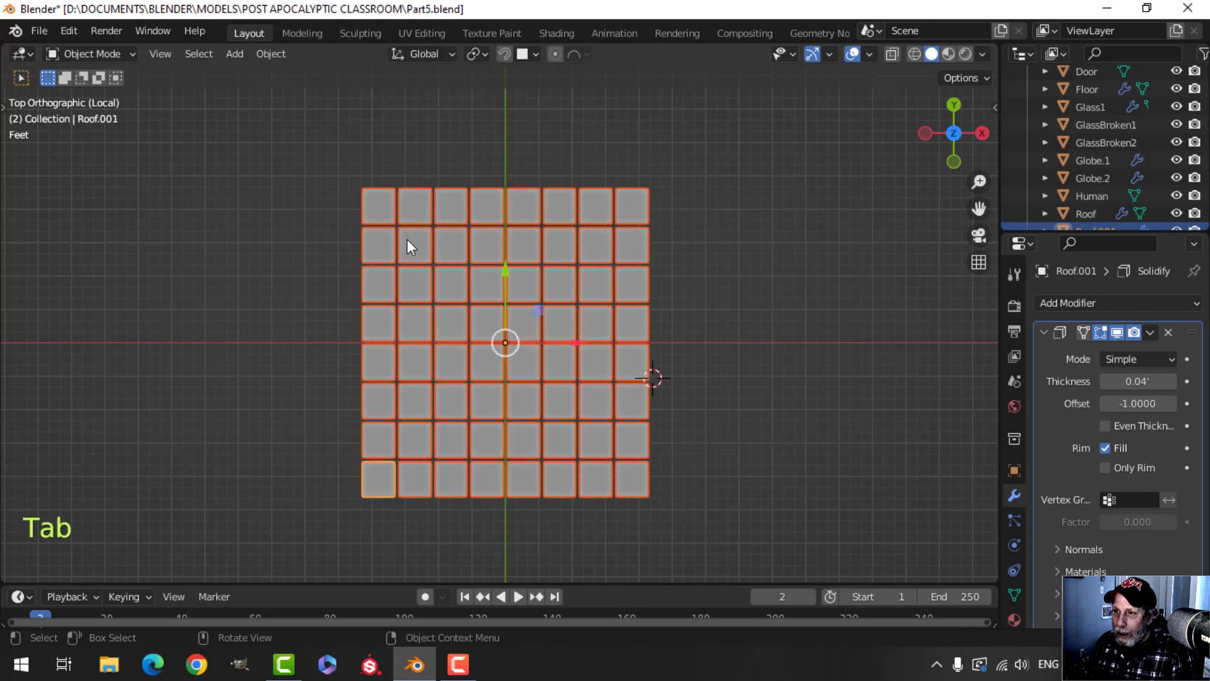
# Select several ceiling tiles one at a time to check that each is a separate object
pyautogui.hotkey('alt', 'a')
pyautogui.click(377, 214)
pyautogui.click(451, 284)
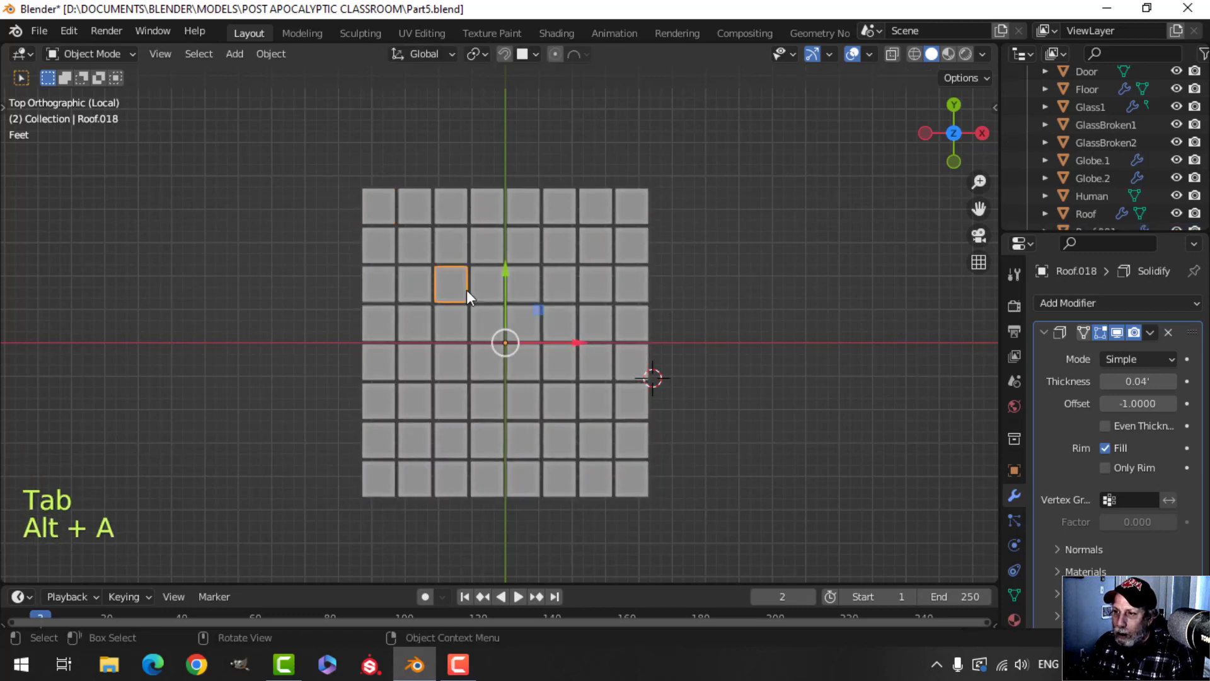
pyautogui.click(567, 283)
pyautogui.click(566, 245)
pyautogui.click(453, 362)
pyautogui.scroll(-8, 1090, 181)
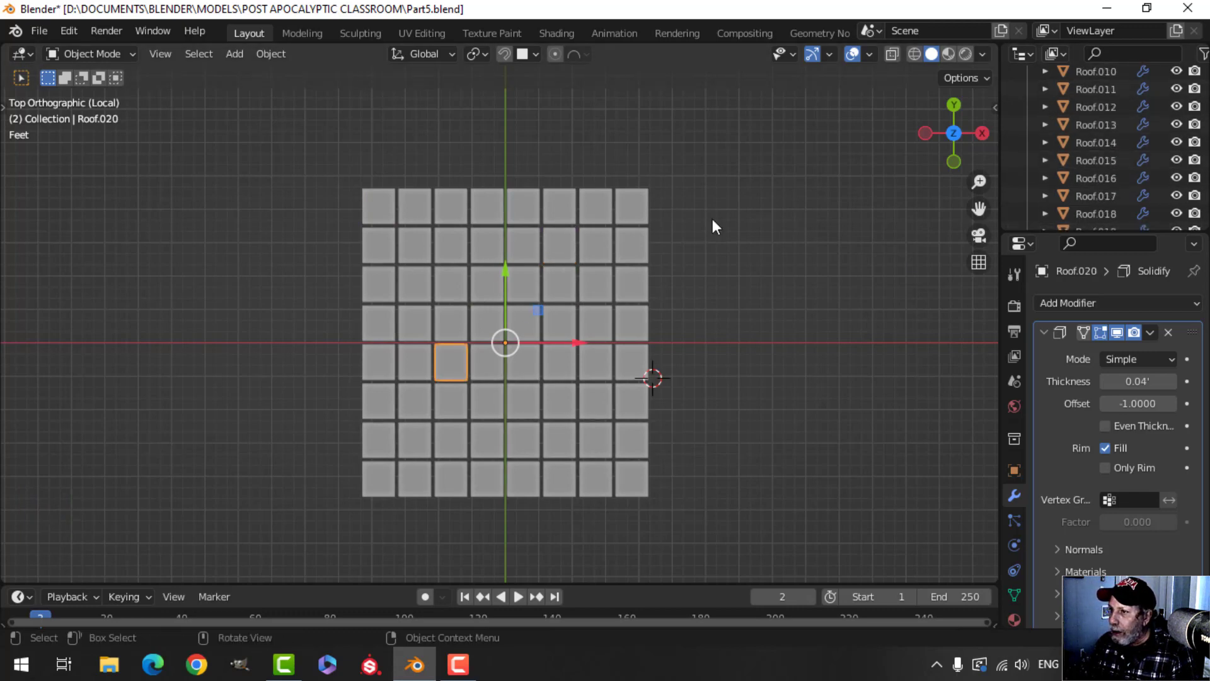
# Select all the ceiling tiles, leave Local View, and move them into a new collection named Panels
pyautogui.press('a')
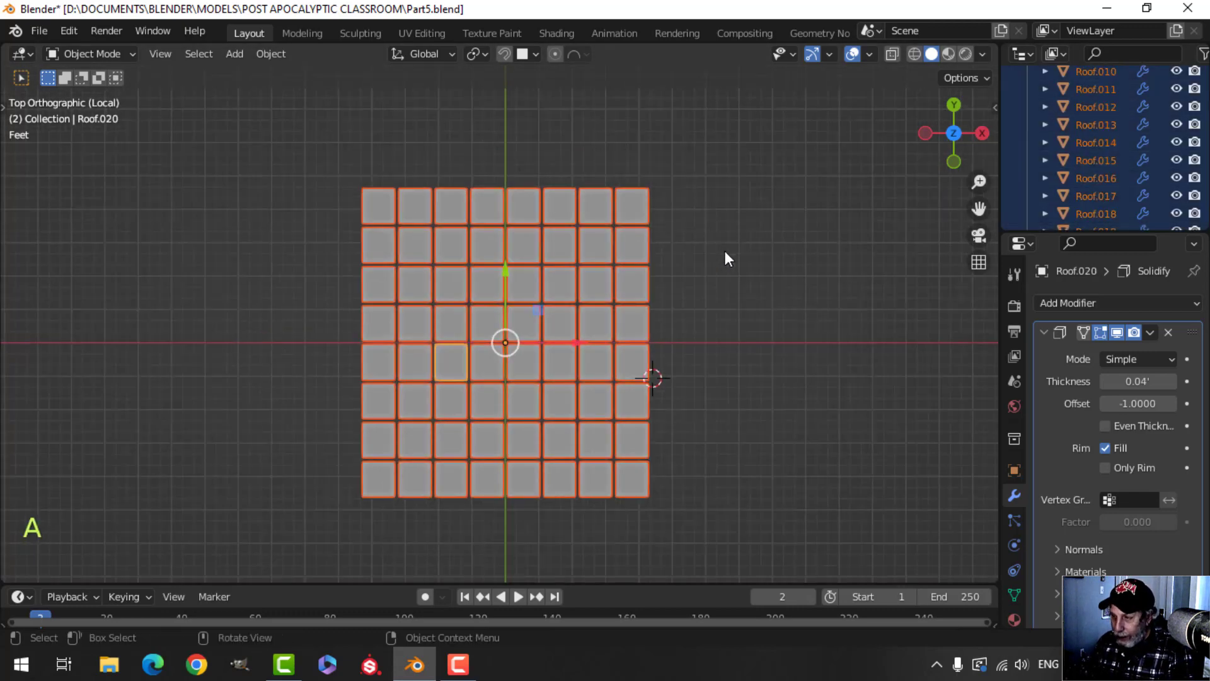
pyautogui.press('/')
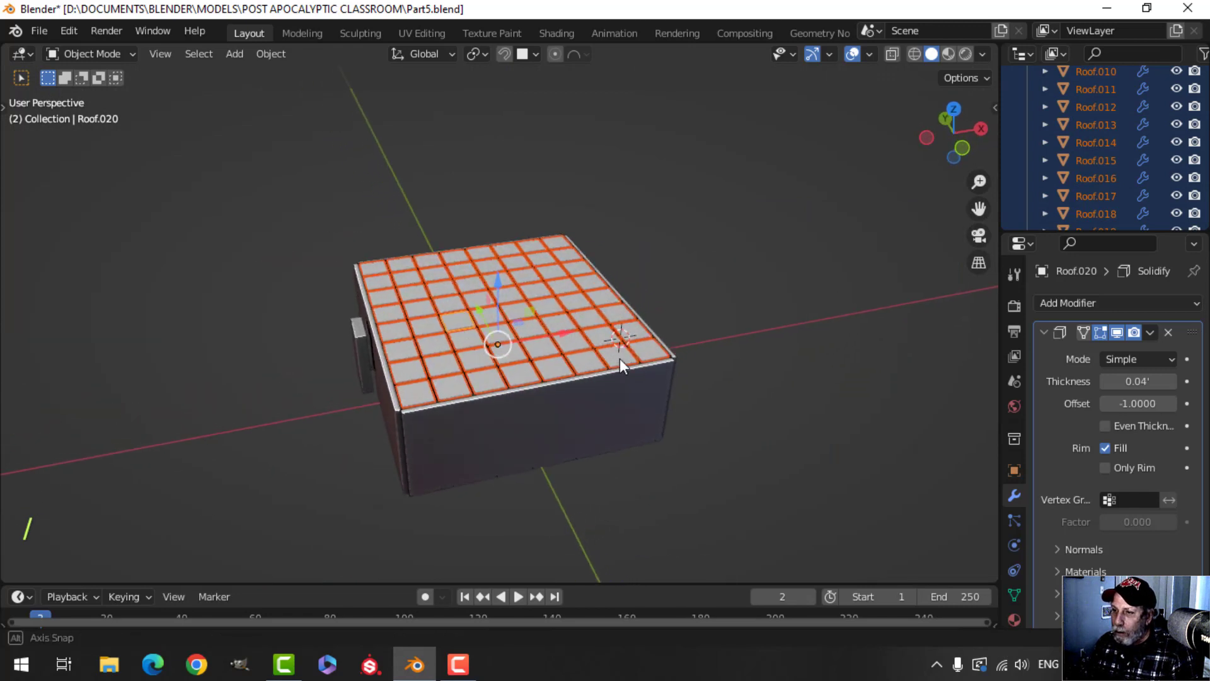
pyautogui.scroll(8, 1084, 179)
pyautogui.scroll(-2, 1084, 180)
pyautogui.scroll(-5, 1083, 179)
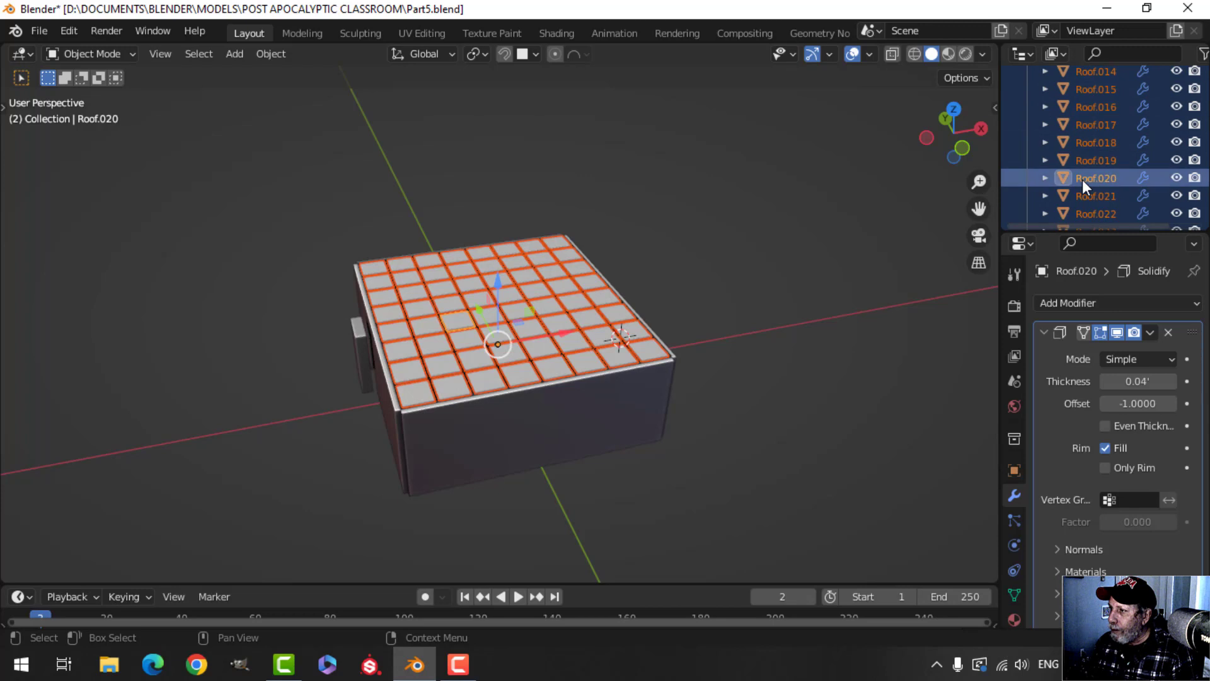
pyautogui.press('m')
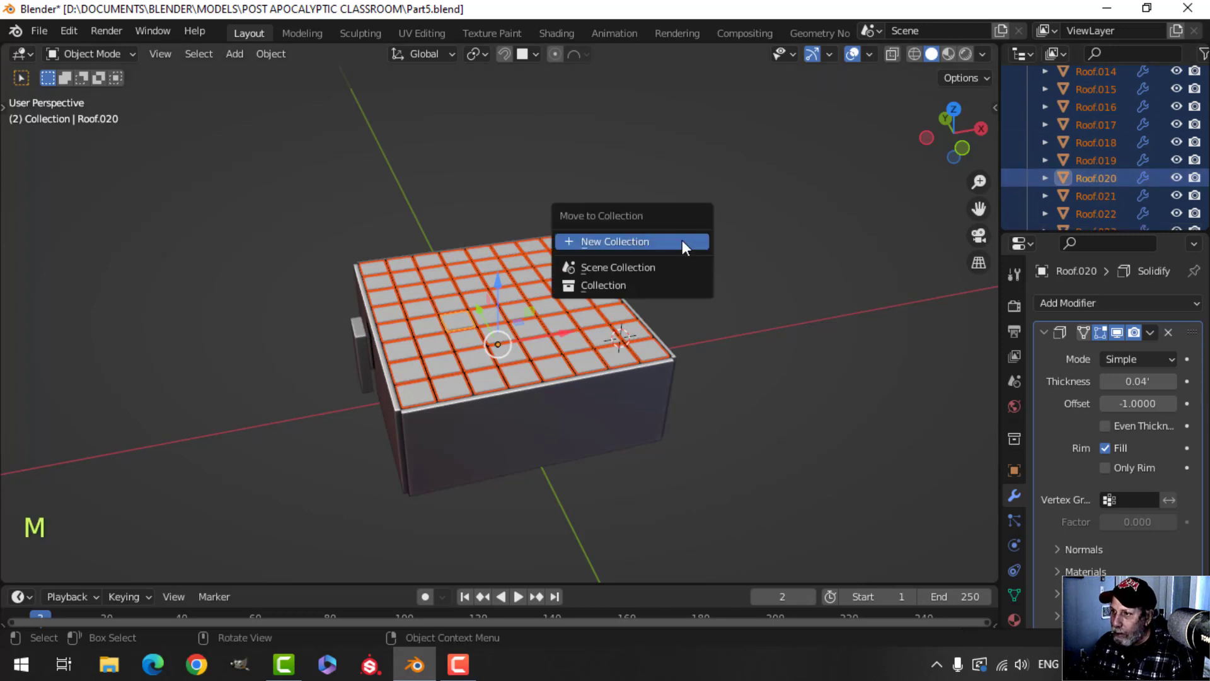
pyautogui.click(682, 240)
pyautogui.write('Panels')
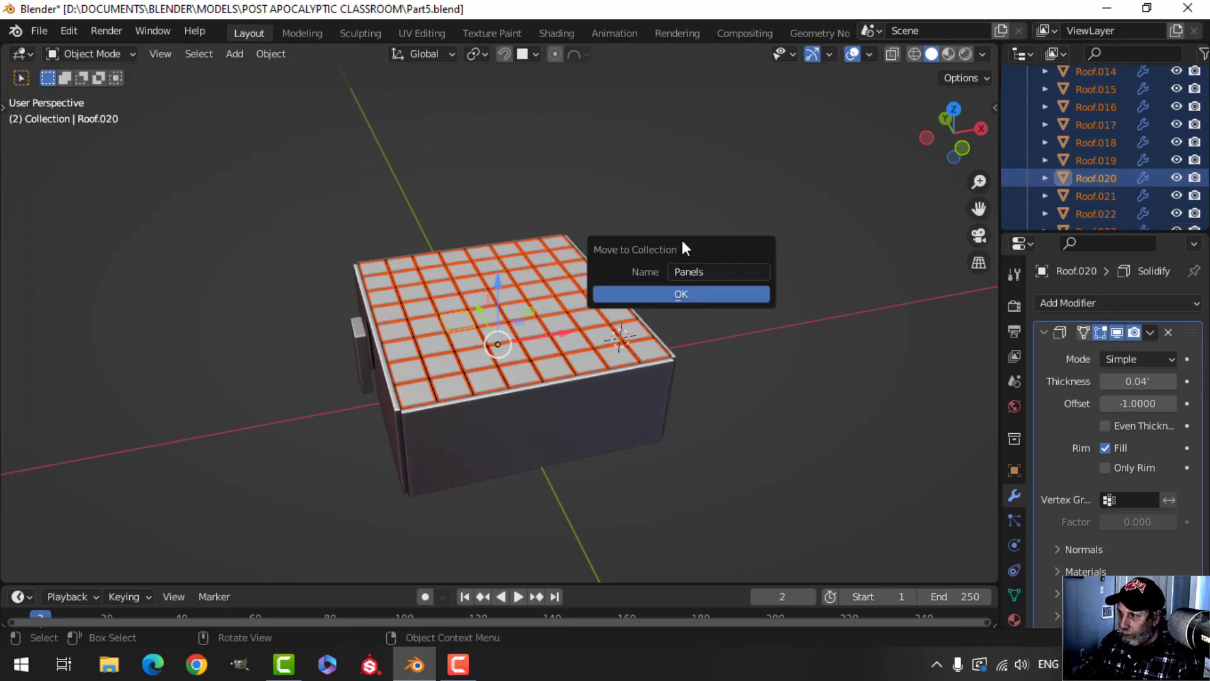
pyautogui.click(732, 292)
pyautogui.scroll(4, 1052, 164)
pyautogui.scroll(-4, 1051, 165)
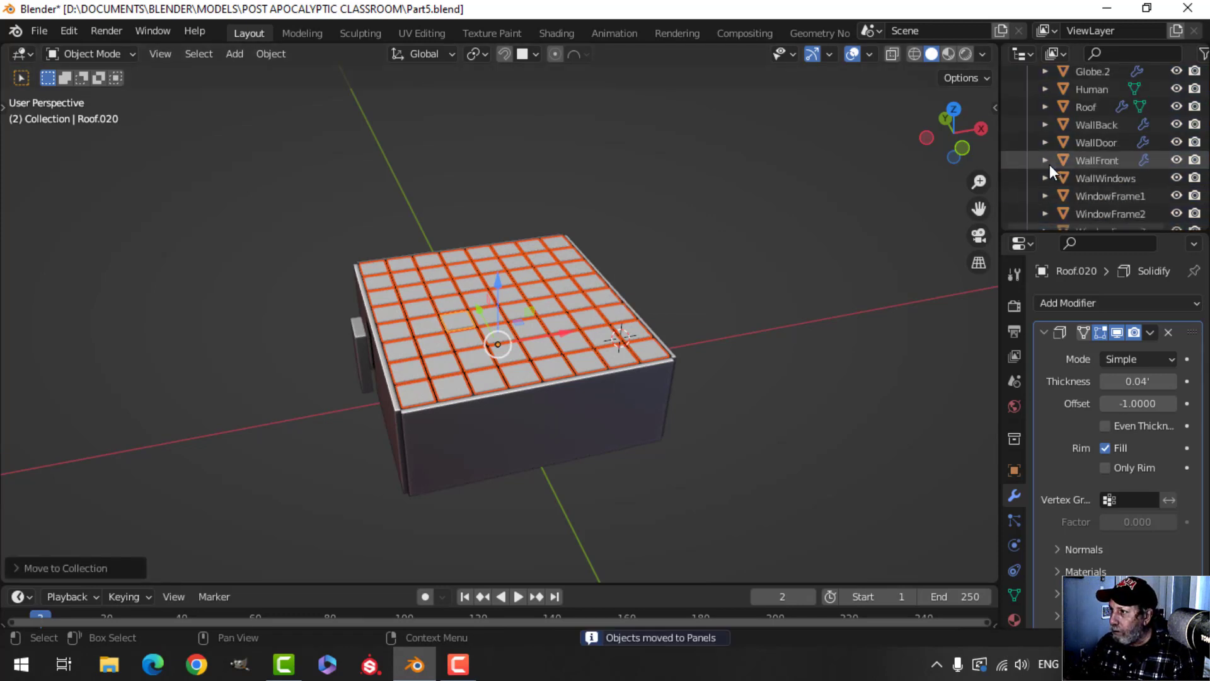
# Look through the scene's object list to check where the new Panels collection sits among the classroom objects
pyautogui.scroll(8, 1119, 194)
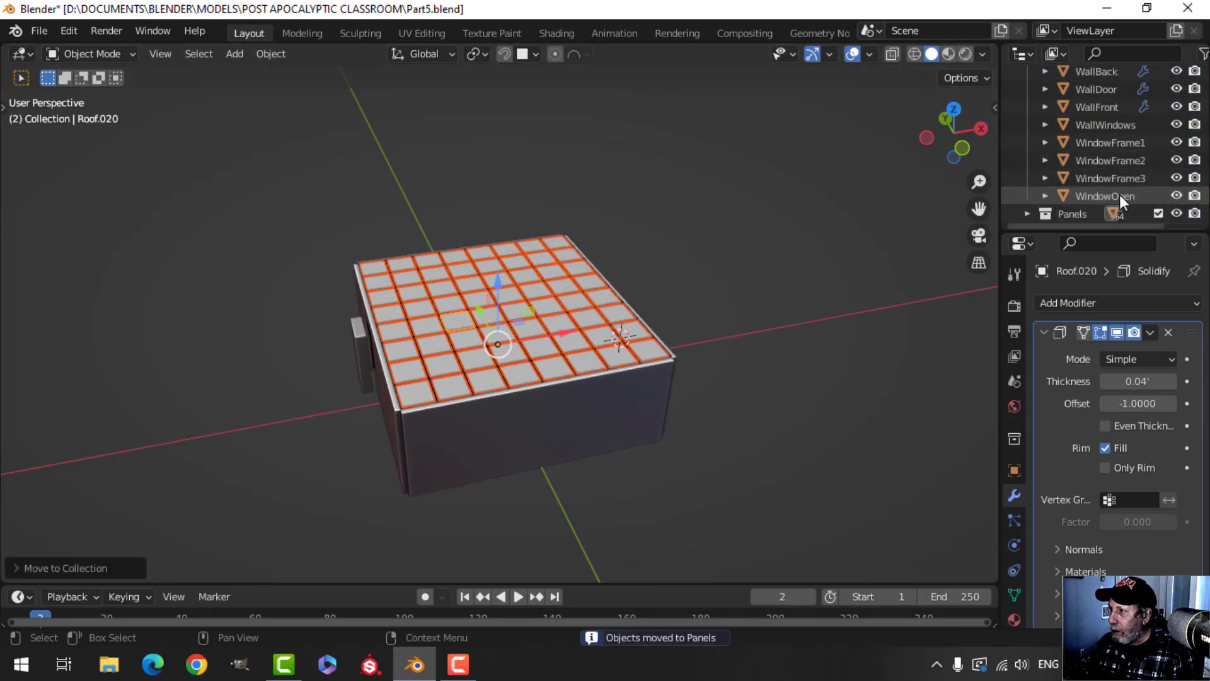
pyautogui.scroll(3, 1105, 192)
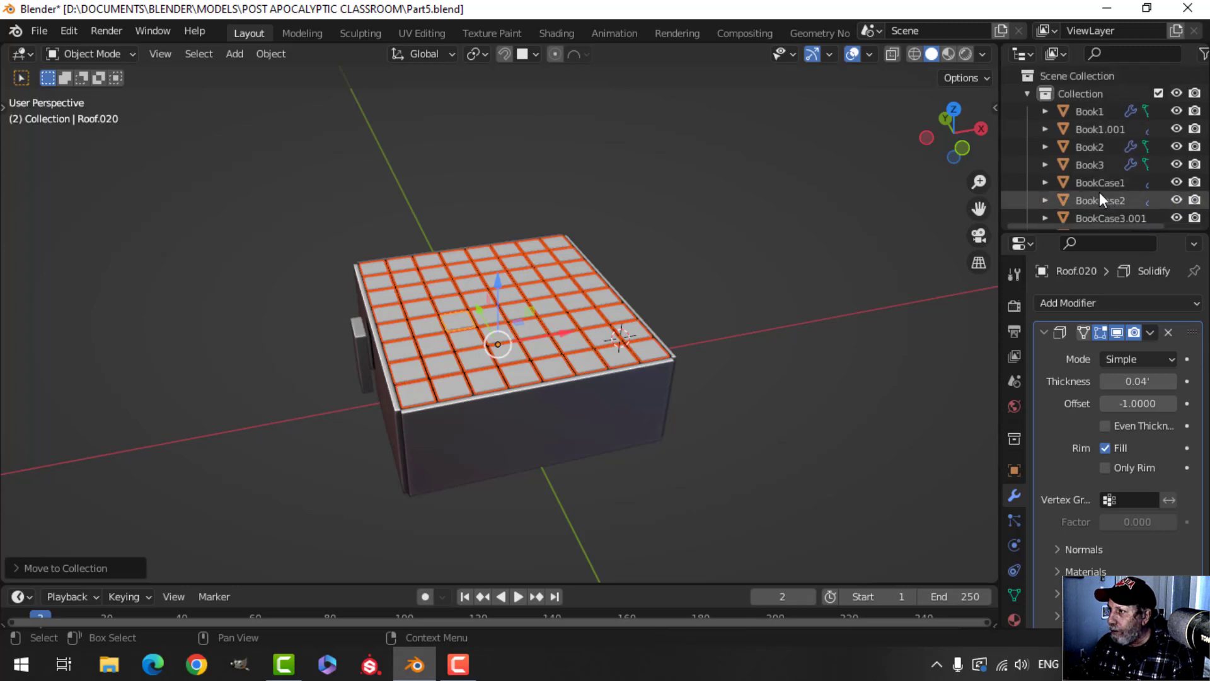
pyautogui.scroll(-8, 1099, 193)
pyautogui.scroll(-4, 1095, 199)
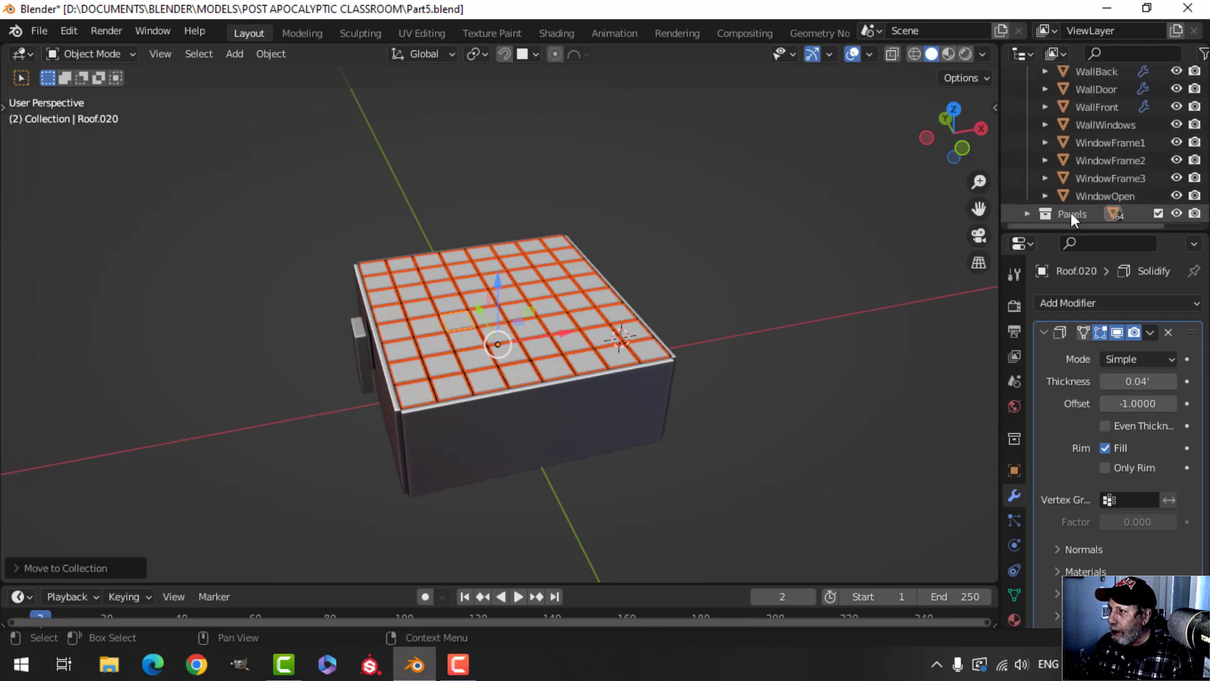
pyautogui.scroll(8, 1098, 192)
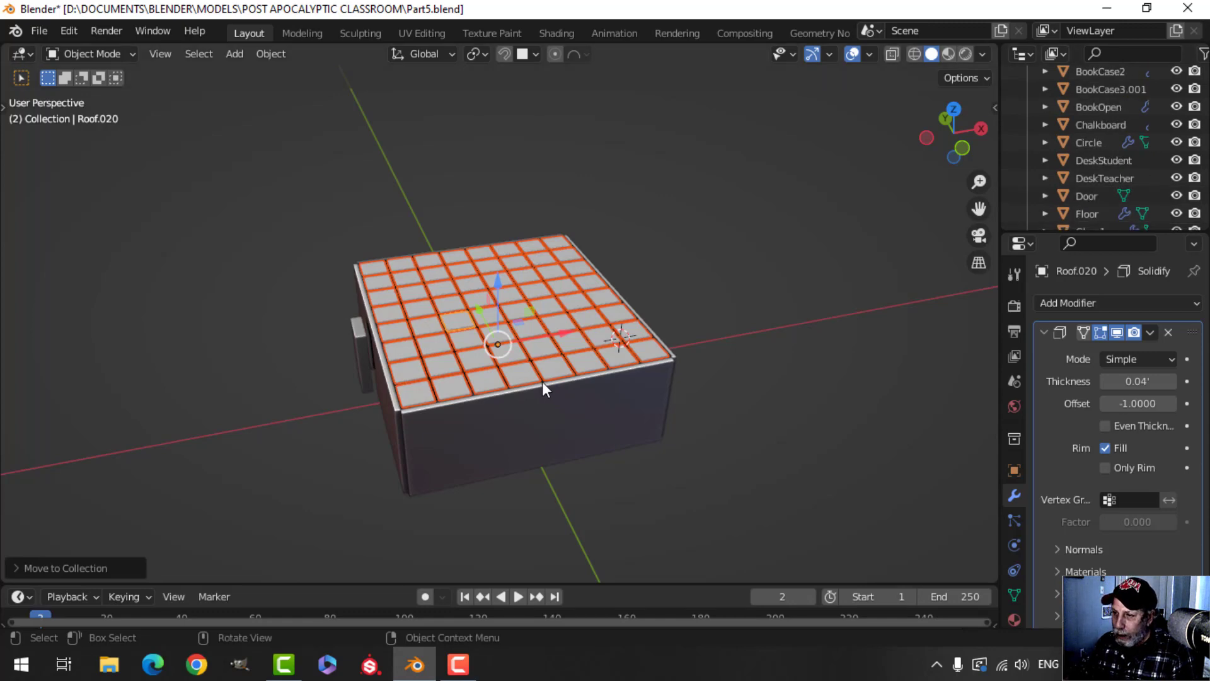
# Select the ceiling's grid frame, inspect it isolated in Local View, and return to the full scene
pyautogui.scroll(2, 529, 369)
pyautogui.keyDown('shift'); pyautogui.click(475, 394); pyautogui.keyUp('shift')
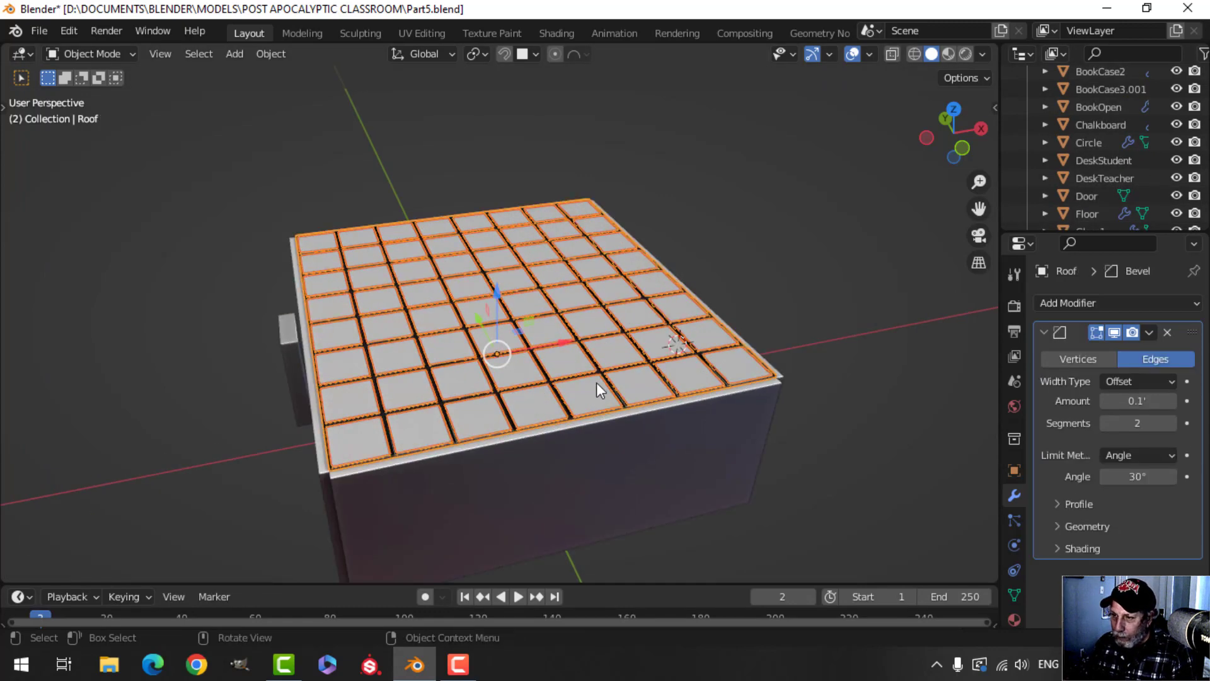
pyautogui.press('KP_Divide')
pyautogui.moveTo(596, 381); pyautogui.dragTo(549, 263, button='middle')
pyautogui.press('KP_Divide')
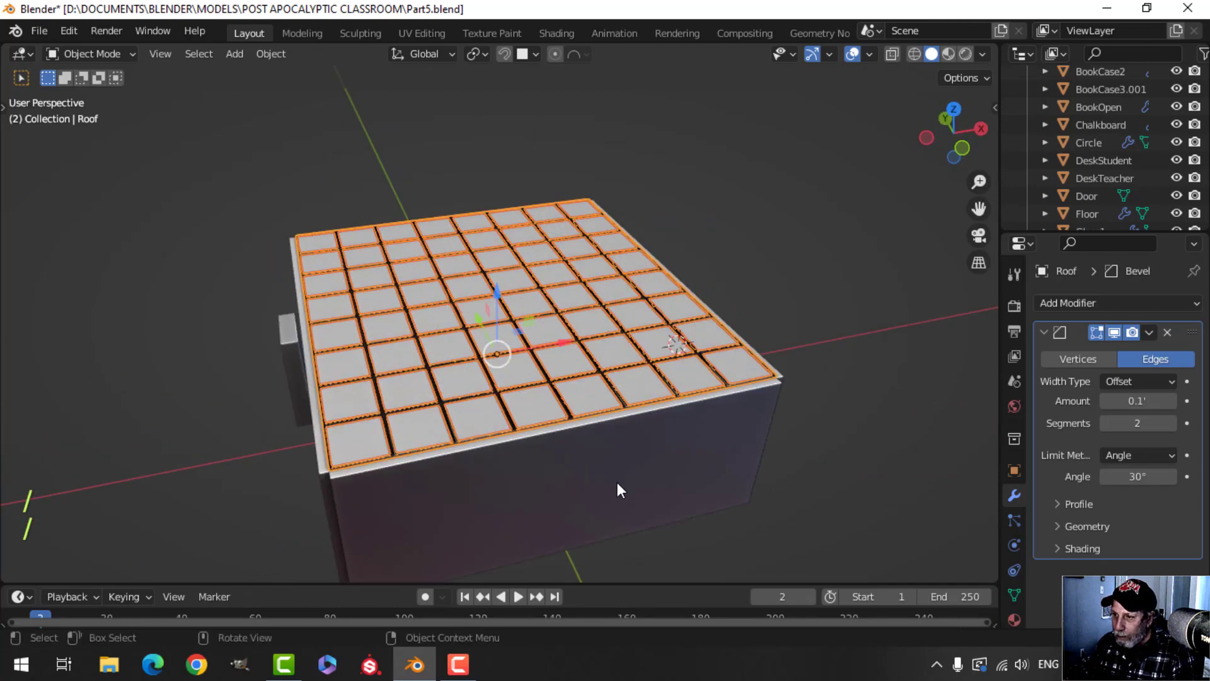
# Hide the back wall to open up the view into the classroom
pyautogui.moveTo(618, 482); pyautogui.dragTo(577, 393, button='middle')
pyautogui.click(660, 387)
pyautogui.press('h')
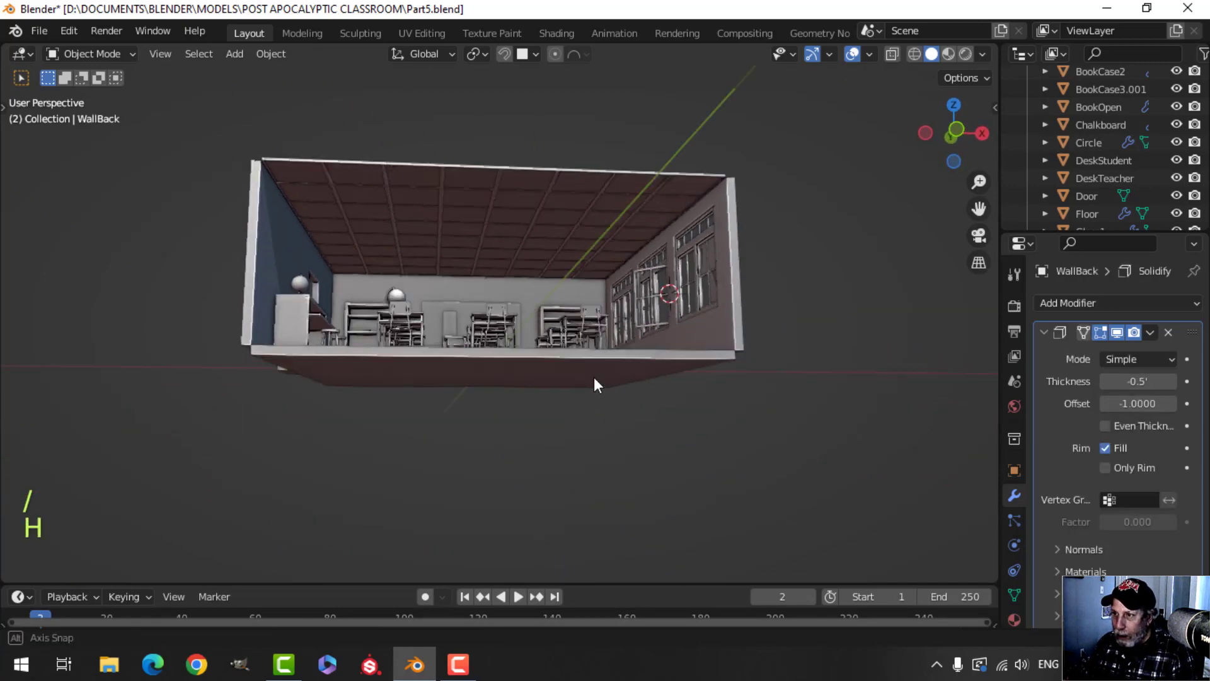
# Change the viewport's MatCap to a neutral grey one and view the ceiling from inside the classroom
pyautogui.scroll(3, 593, 377)
pyautogui.keyDown('shift'); pyautogui.moveTo(518, 252); pyautogui.dragTo(545, 328, button='middle'); pyautogui.keyUp('shift')
pyautogui.click(985, 54)
pyautogui.click(961, 167)
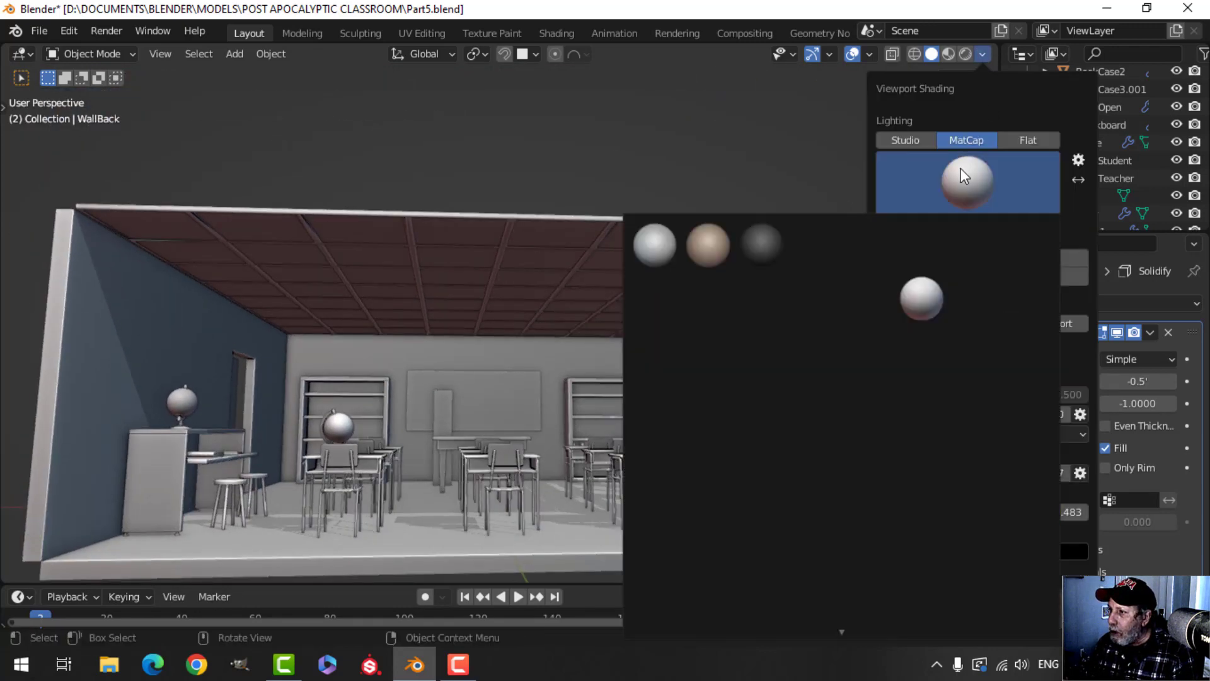
pyautogui.click(939, 253)
pyautogui.moveTo(618, 353)
pyautogui.mouseDown(button='middle')
pyautogui.moveTo(592, 362)
pyautogui.moveTo(613, 323)
pyautogui.moveTo(629, 326)
pyautogui.moveTo(611, 334)
pyautogui.mouseUp(button='middle')
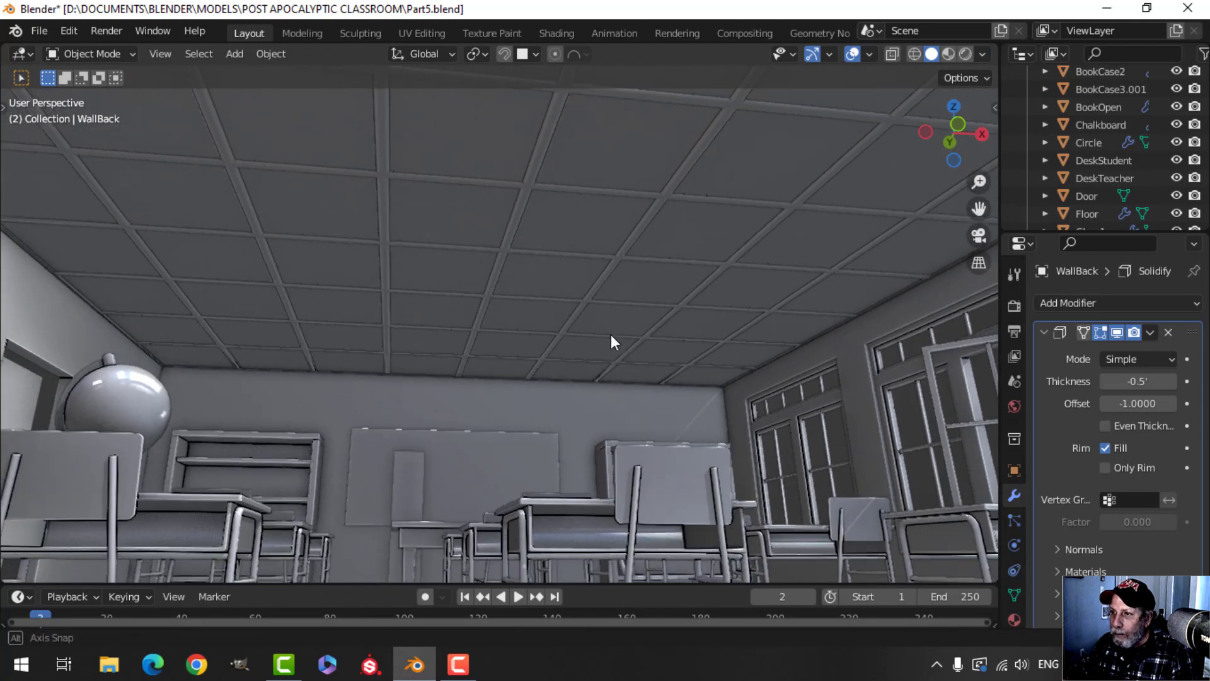
# Select a few ceiling tiles individually from inside the room to check them, and clear the selection
pyautogui.click(453, 225)
pyautogui.click(316, 200)
pyautogui.click(311, 126)
pyautogui.scroll(-3, 511, 196)
pyautogui.hotkey('alt', 'a')
pyautogui.moveTo(535, 221)
pyautogui.mouseDown(button='middle')
pyautogui.moveTo(542, 270)
pyautogui.moveTo(562, 225)
pyautogui.moveTo(555, 245)
pyautogui.moveTo(532, 199)
pyautogui.mouseUp(button='middle')
pyautogui.scroll(-4, 542, 270)
pyautogui.scroll(3, 523, 249)
pyautogui.moveTo(535, 258); pyautogui.dragTo(556, 252, button='middle')
# Delete one ceiling tile on the bookcase-and-globe side of the room to leave a hole in the grid
pyautogui.click(374, 193)
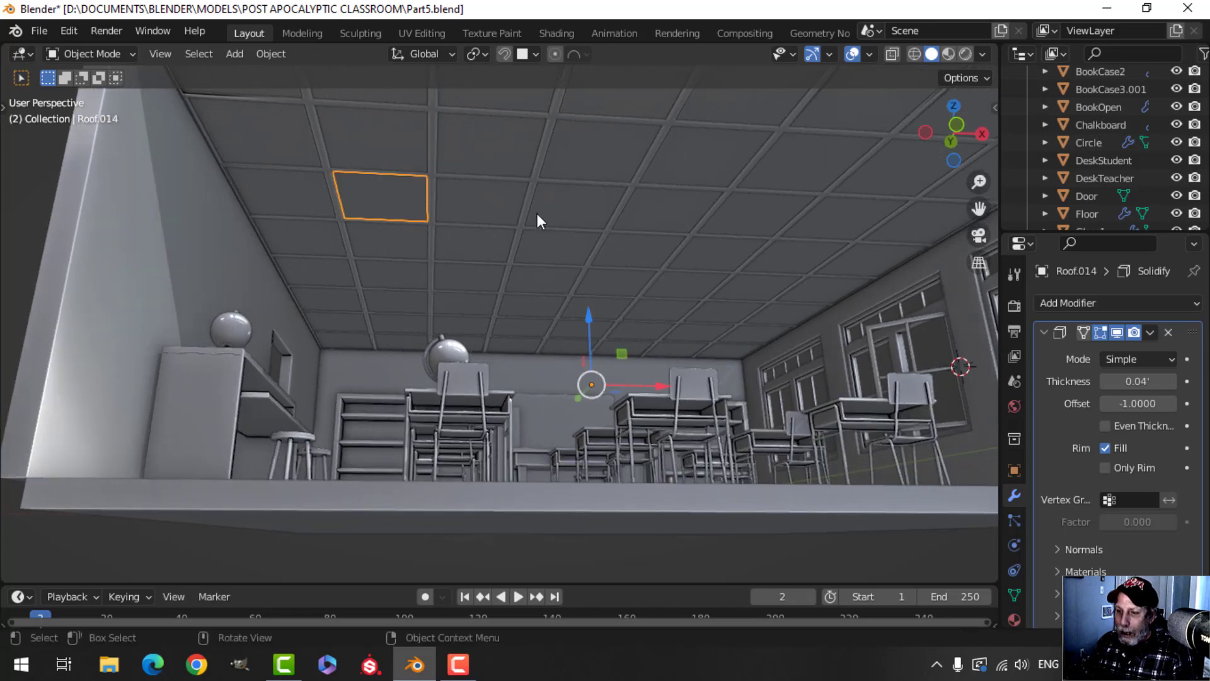
pyautogui.press('x')
pyautogui.click(538, 213)
pyautogui.moveTo(566, 221)
pyautogui.mouseDown(button='middle')
pyautogui.moveTo(579, 221)
pyautogui.moveTo(562, 195)
pyautogui.moveTo(572, 219)
pyautogui.mouseUp(button='middle')
pyautogui.scroll(-3, 382, 224)
pyautogui.keyDown('shift'); pyautogui.moveTo(377, 226); pyautogui.dragTo(422, 245, button='middle'); pyautogui.keyUp('shift')
pyautogui.scroll(4, 423, 244)
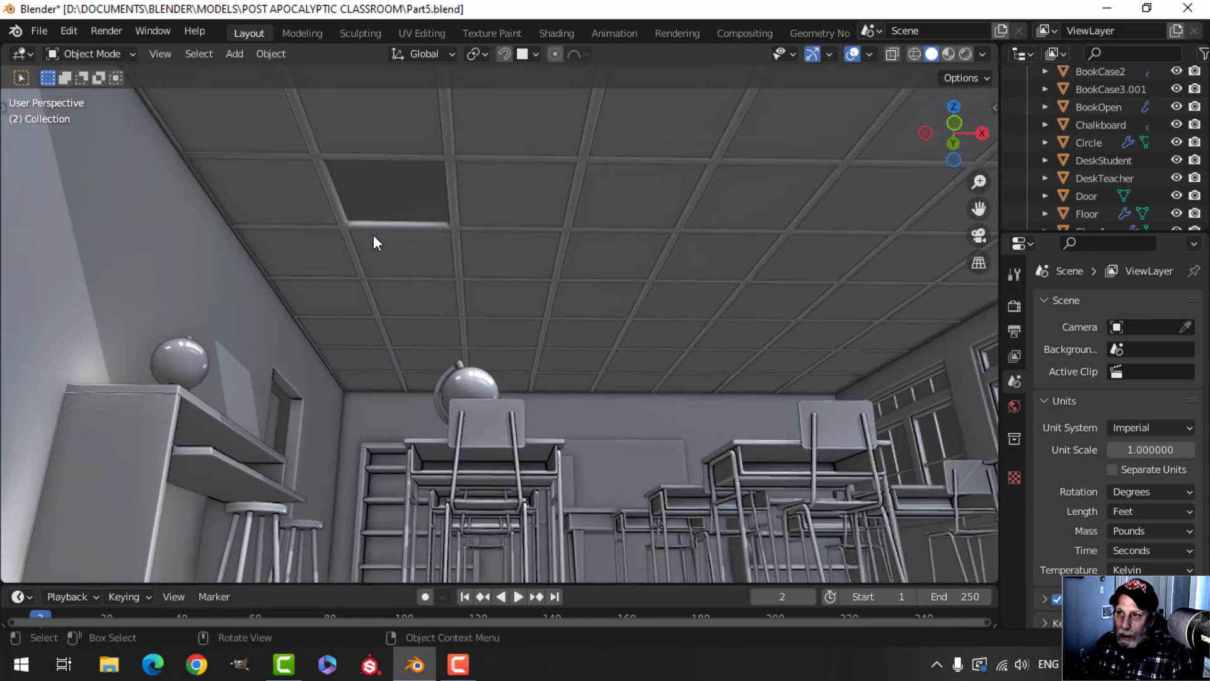
pyautogui.scroll(-3, 489, 257)
# Select the outer perimeter edge loop of the ceiling's grid frame in Edit Mode
pyautogui.moveTo(633, 262); pyautogui.dragTo(501, 276, button='middle')
pyautogui.click(422, 264)
pyautogui.scroll(2, 449, 297)
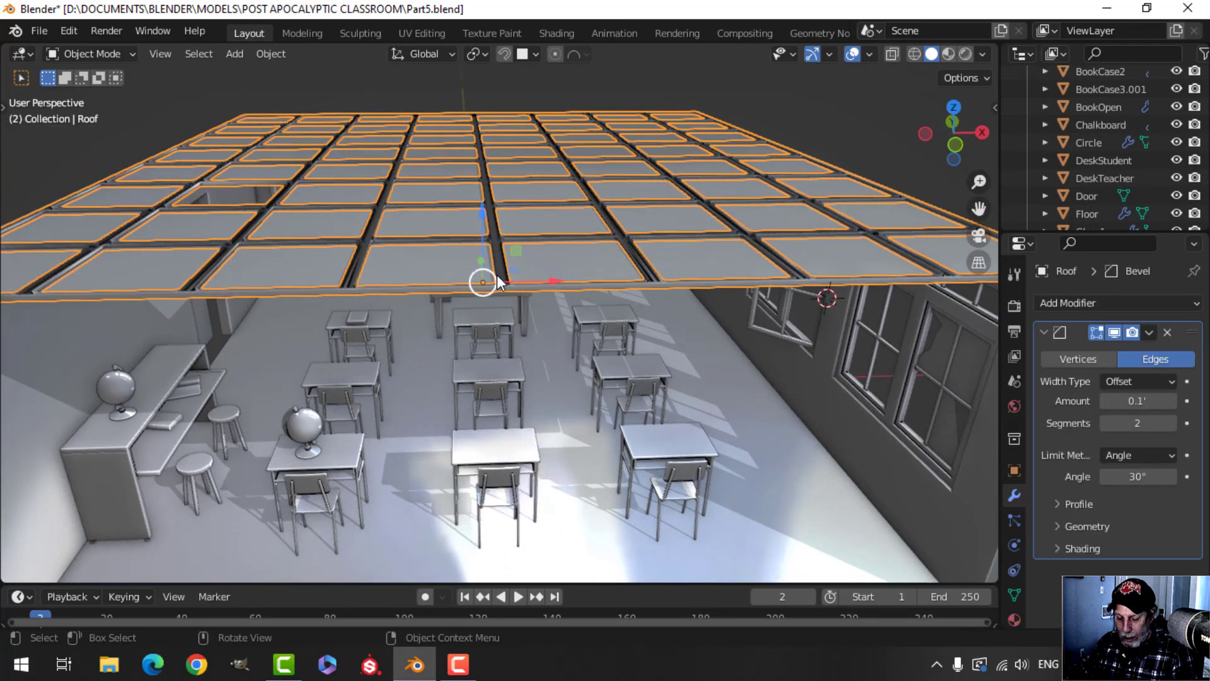
pyautogui.press('Tab')
pyautogui.press('2')
pyautogui.hotkey('shift', 'alt')
pyautogui.keyDown('alt'); pyautogui.keyDown('shift'); pyautogui.click(446, 282); pyautogui.keyUp('shift'); pyautogui.keyUp('alt')
pyautogui.hotkey('alt', 'a')
pyautogui.keyDown('alt'); pyautogui.keyDown('shift'); pyautogui.click(405, 286); pyautogui.keyUp('shift'); pyautogui.keyUp('alt')
# Duplicate the perimeter edge loop, raise the copy above the ceiling, separate it into its own object, and return to Object Mode
pyautogui.scroll(-5, 406, 285)
pyautogui.moveTo(570, 281); pyautogui.dragTo(517, 247, button='middle')
pyautogui.moveTo(516, 248); pyautogui.dragTo(532, 244, button='middle')
pyautogui.hotkey('shift', 'd')
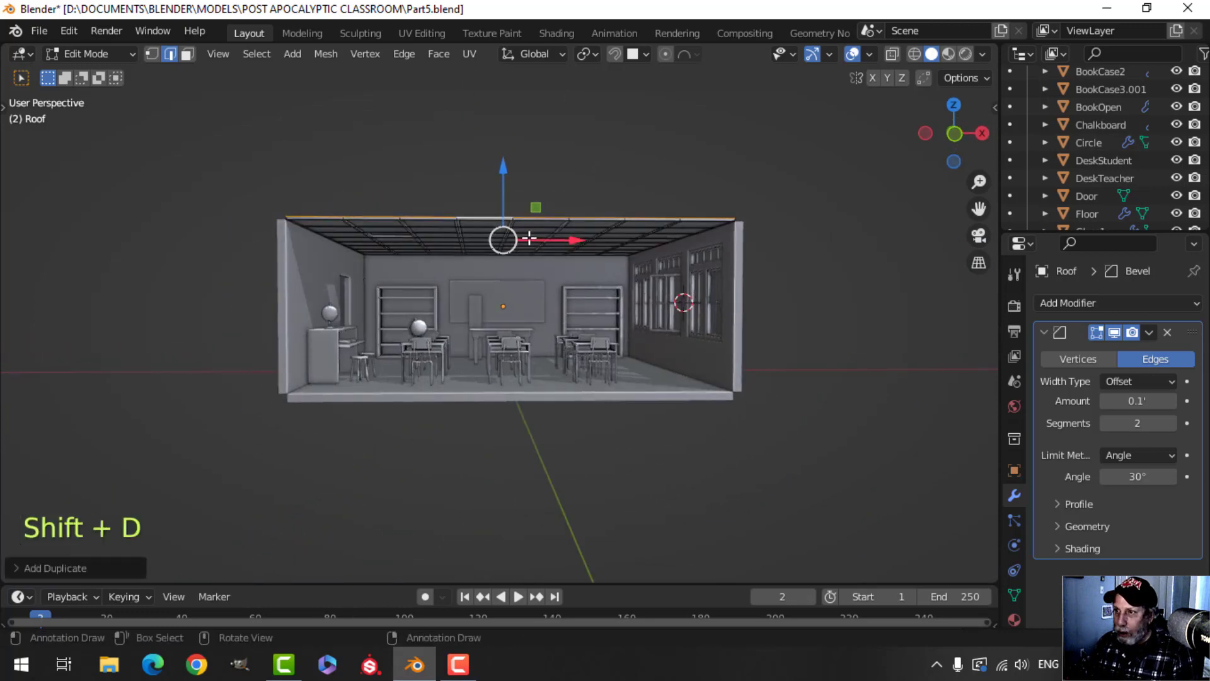
pyautogui.moveTo(507, 184); pyautogui.dragTo(516, 147)
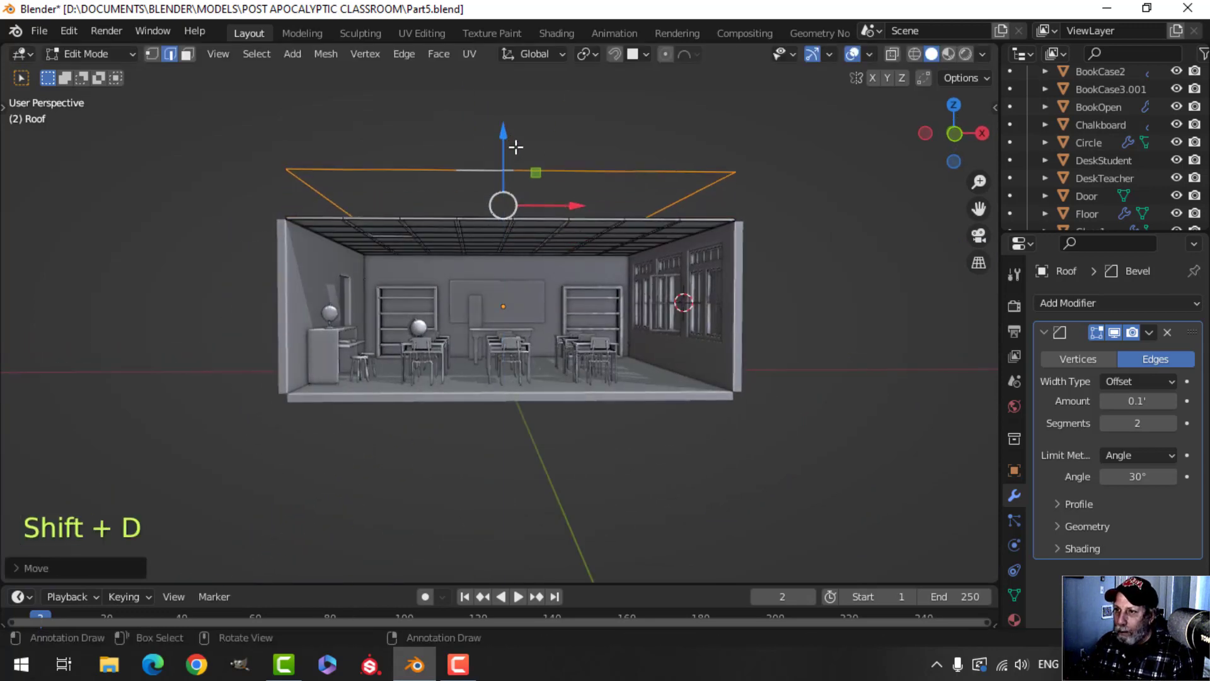
pyautogui.press('p')
pyautogui.click(600, 190)
pyautogui.press('Tab')
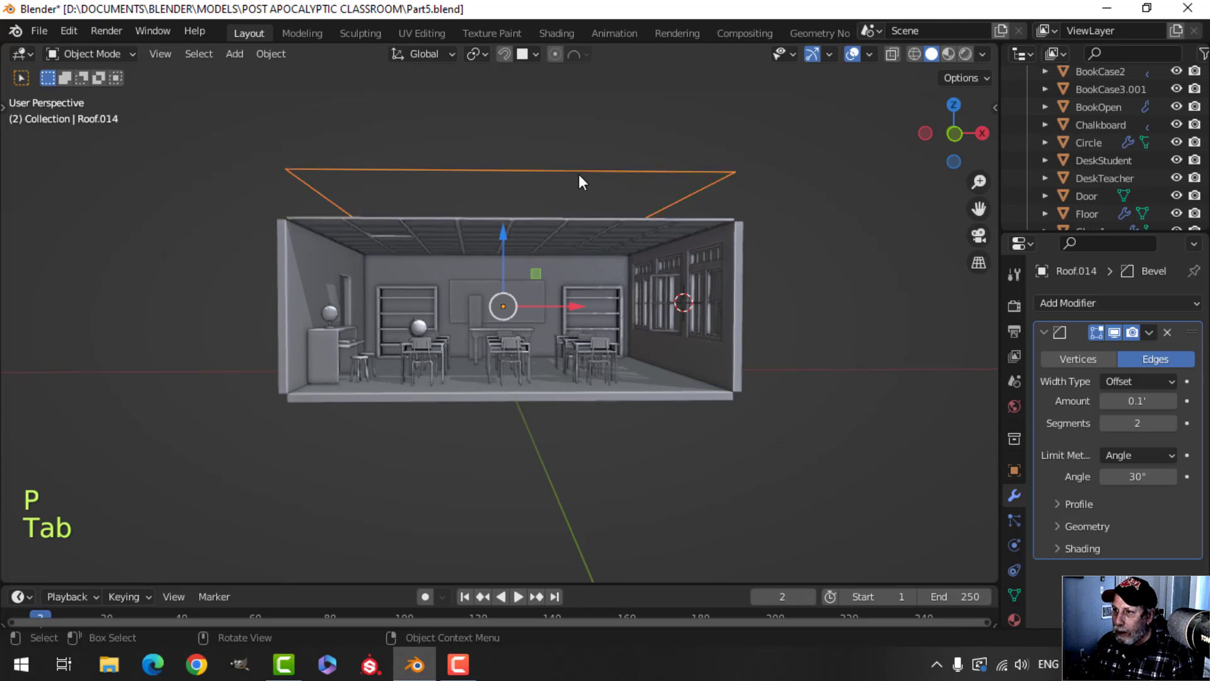
# Isolate the new perimeter outline in top view and dissolve all its vertices except the four corners
pyautogui.press('/')
pyautogui.press('KP_7')
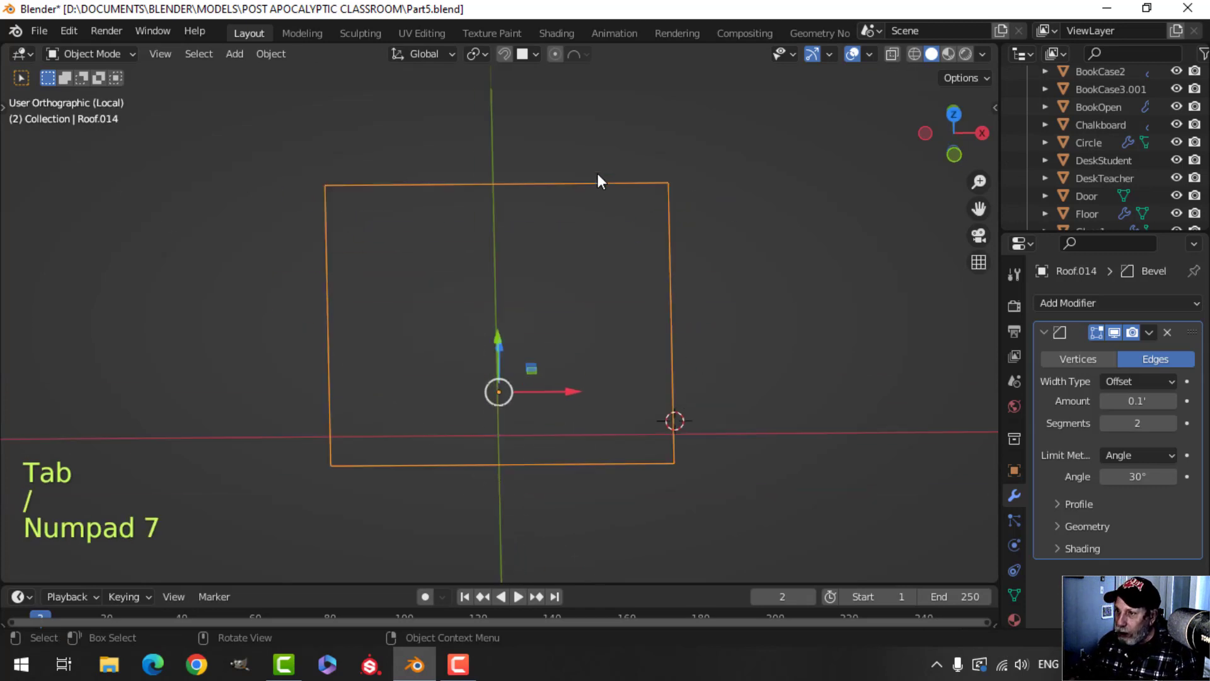
pyautogui.press('Tab')
pyautogui.press('1')
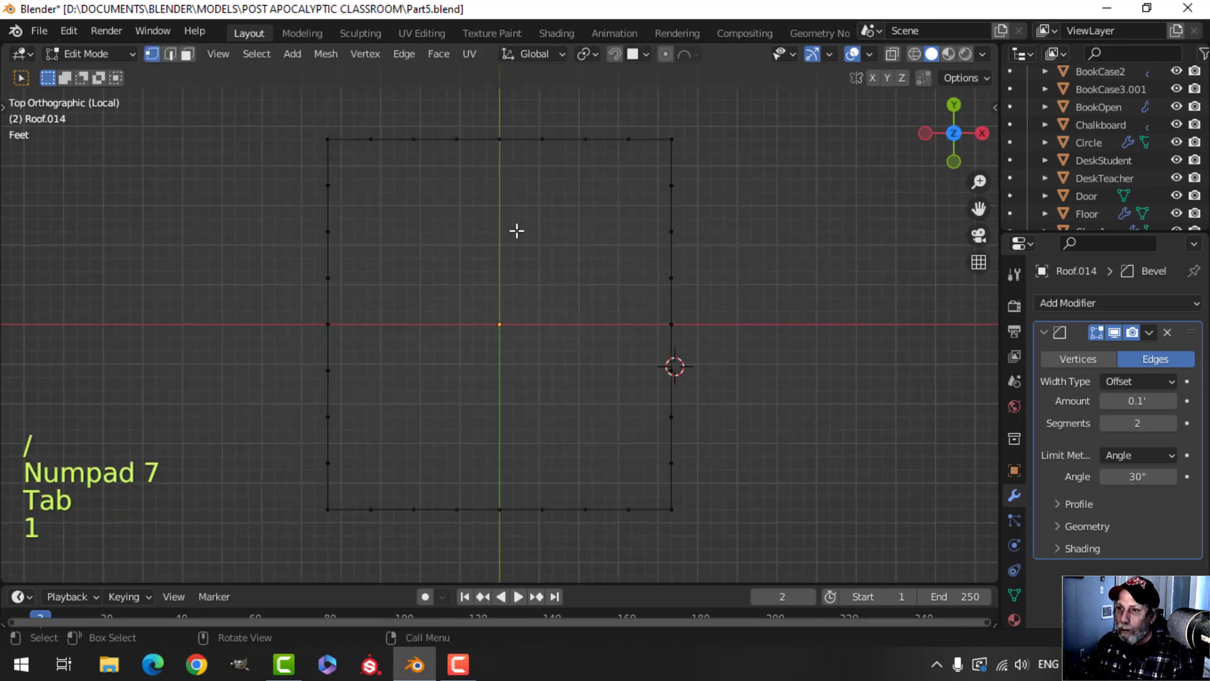
pyautogui.moveTo(302, 161); pyautogui.dragTo(363, 479)
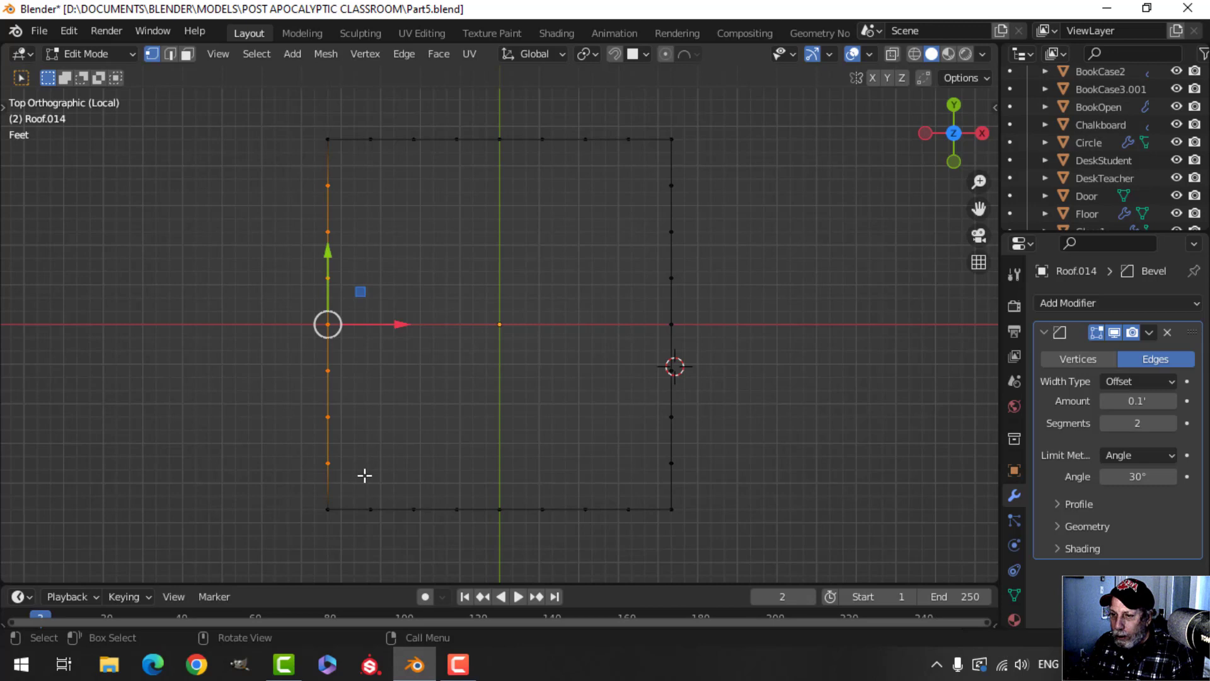
pyautogui.keyDown('shift'); pyautogui.moveTo(358, 471); pyautogui.dragTo(641, 543); pyautogui.keyUp('shift')
pyautogui.keyDown('shift'); pyautogui.moveTo(656, 170); pyautogui.dragTo(711, 489); pyautogui.keyUp('shift')
pyautogui.keyDown('shift'); pyautogui.moveTo(435, 196); pyautogui.dragTo(441, 227, button='middle'); pyautogui.keyUp('shift')
pyautogui.keyDown('shift'); pyautogui.moveTo(348, 145); pyautogui.dragTo(638, 198); pyautogui.keyUp('shift')
pyautogui.press('x')
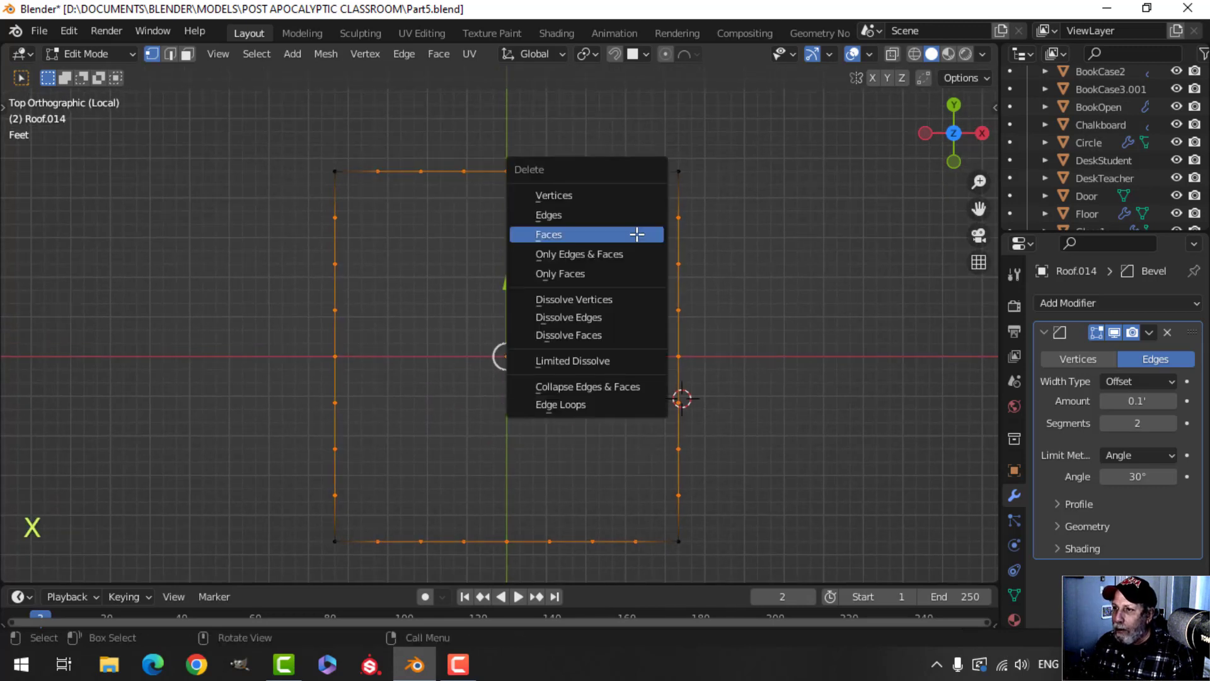
pyautogui.click(609, 298)
# Extrude the four-corner outline upward about 8.7', fill its top with a face, and leave Local View
pyautogui.press('a')
pyautogui.moveTo(687, 303); pyautogui.dragTo(670, 281, button='middle')
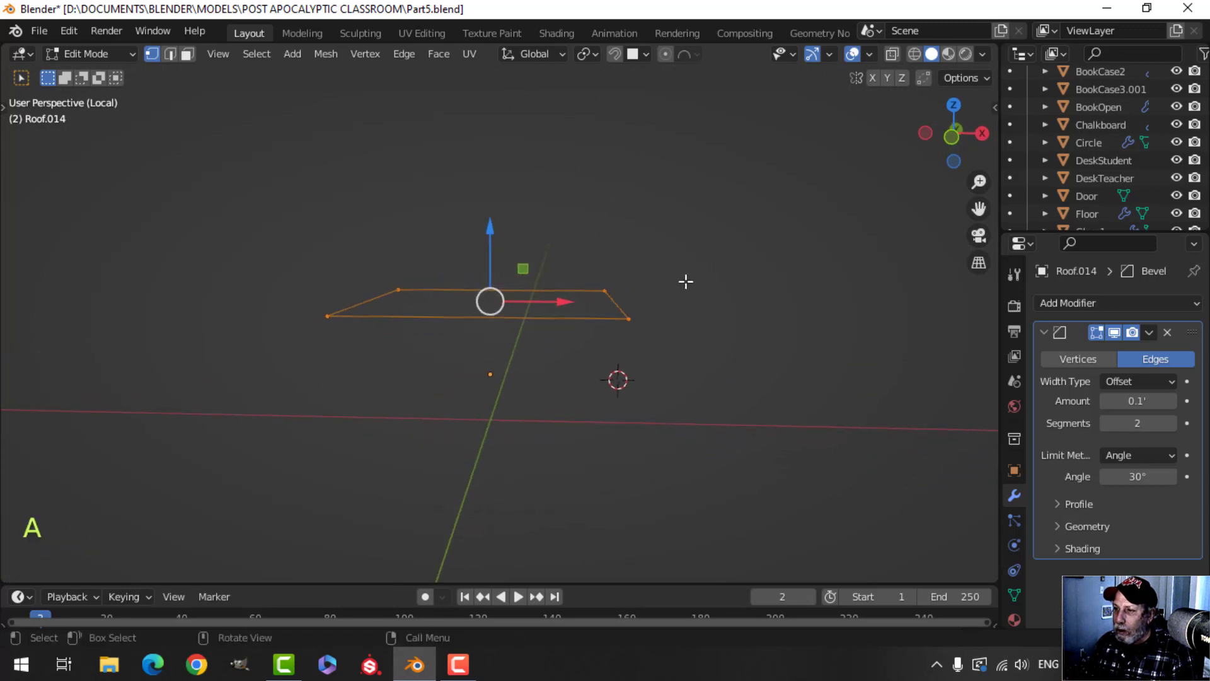
pyautogui.press('e')
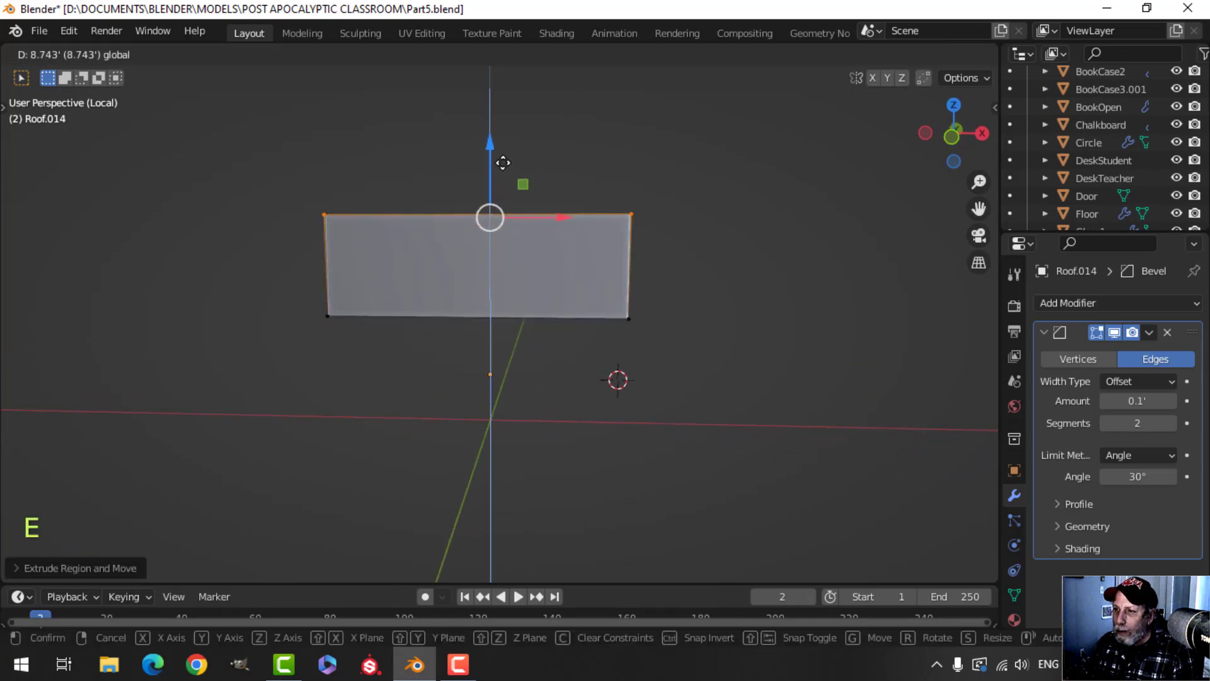
pyautogui.click(505, 161)
pyautogui.press('f')
pyautogui.moveTo(678, 259); pyautogui.dragTo(591, 243, button='middle')
pyautogui.press('/')
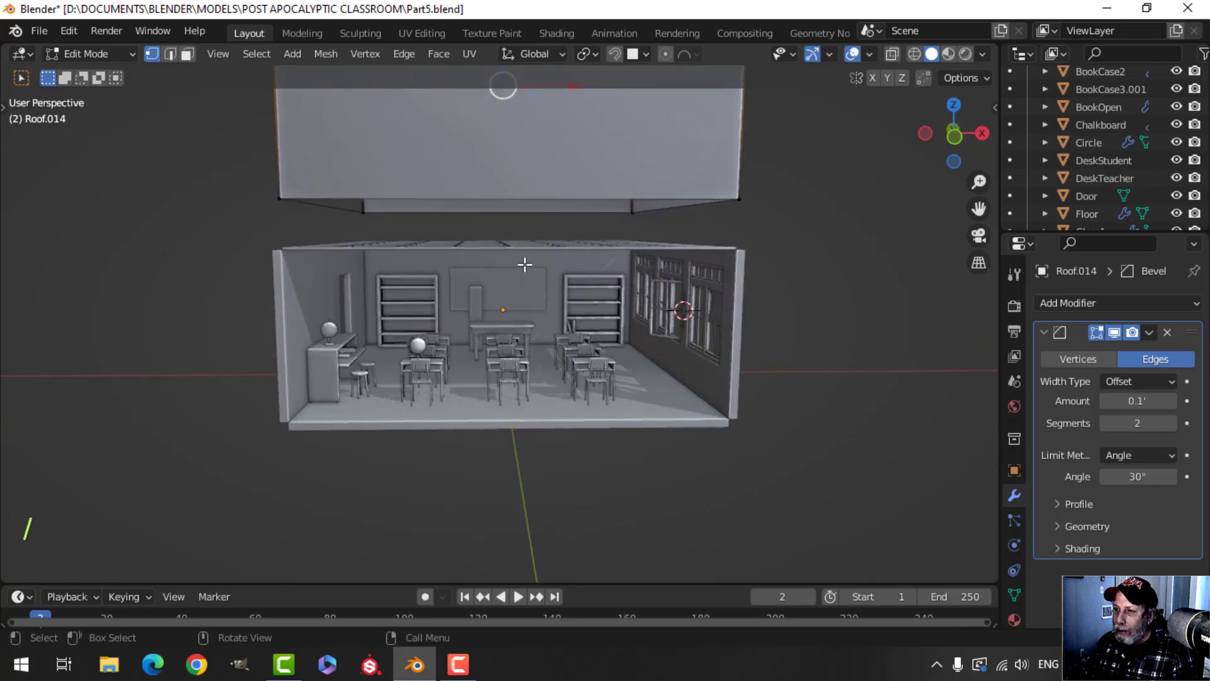
# Turn on the Face Orientation overlay to check the normals of the box above the classroom
pyautogui.moveTo(524, 270); pyautogui.dragTo(534, 180, button='middle')
pyautogui.scroll(3, 421, 215)
pyautogui.scroll(-2, 395, 176)
pyautogui.moveTo(395, 175); pyautogui.dragTo(407, 206, button='middle')
pyautogui.keyDown('shift'); pyautogui.moveTo(407, 206); pyautogui.dragTo(471, 281, button='middle'); pyautogui.keyUp('shift')
pyautogui.click(870, 55)
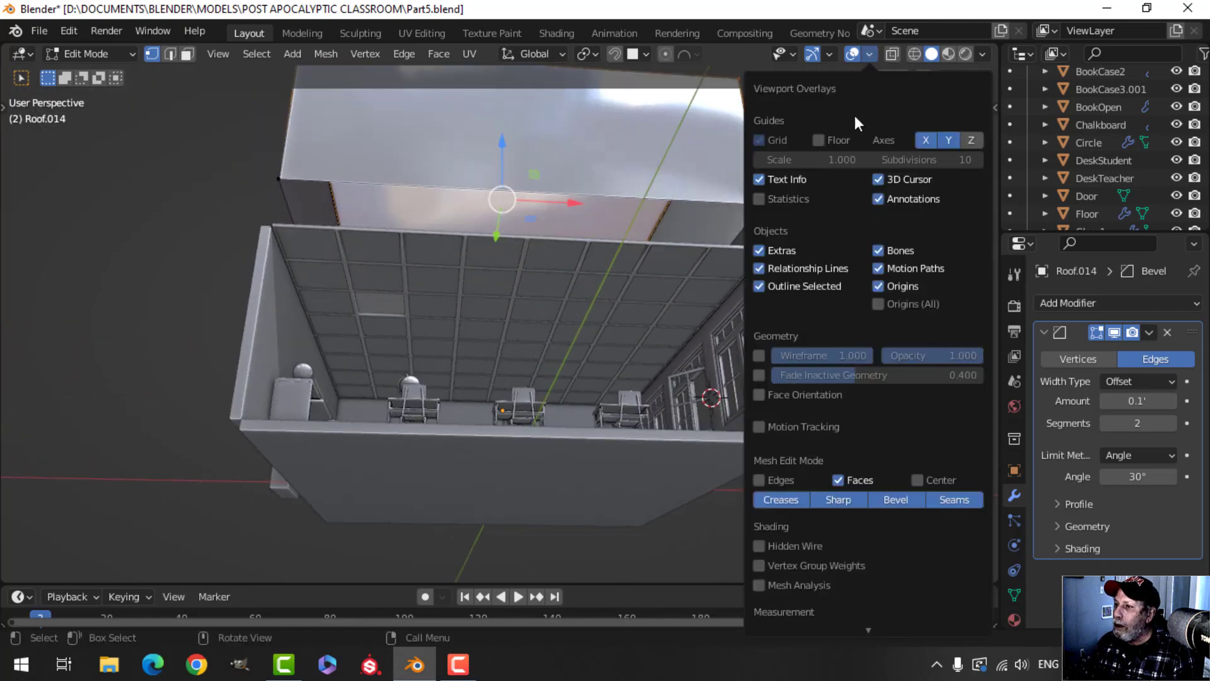
pyautogui.click(801, 393)
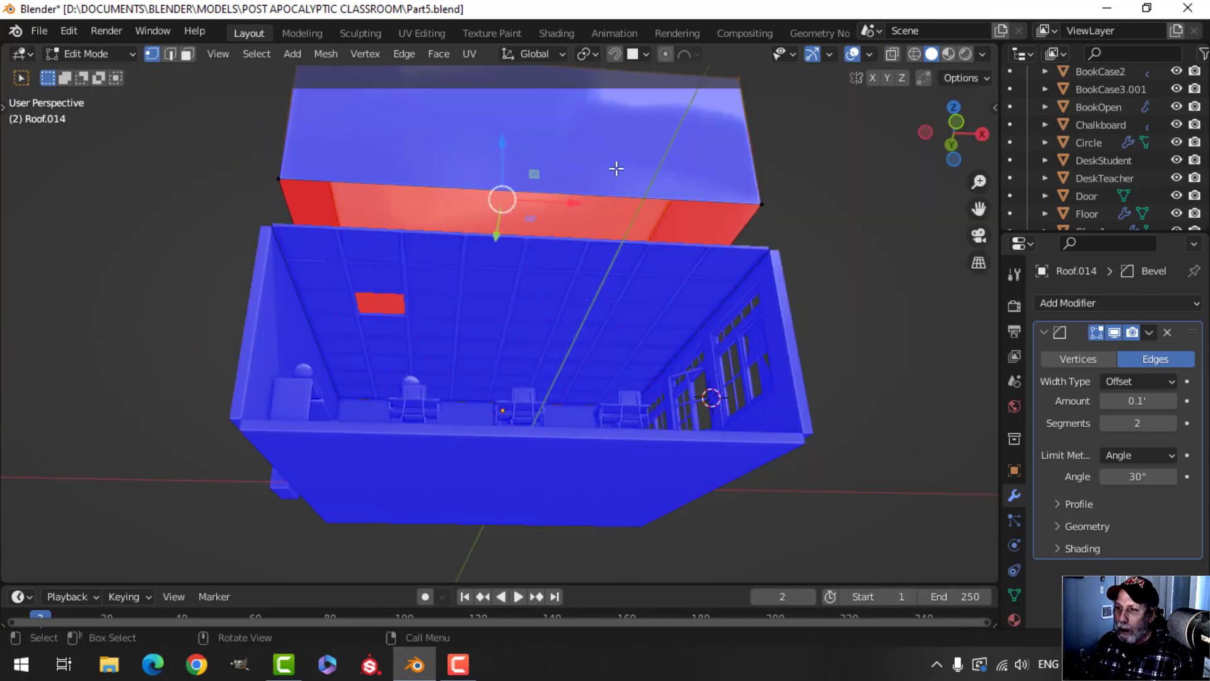
# Flip all normals of the box above the ceiling so they face inward, and turn off the Face Orientation overlay
pyautogui.press('a')
pyautogui.hotkey('alt', 'n')
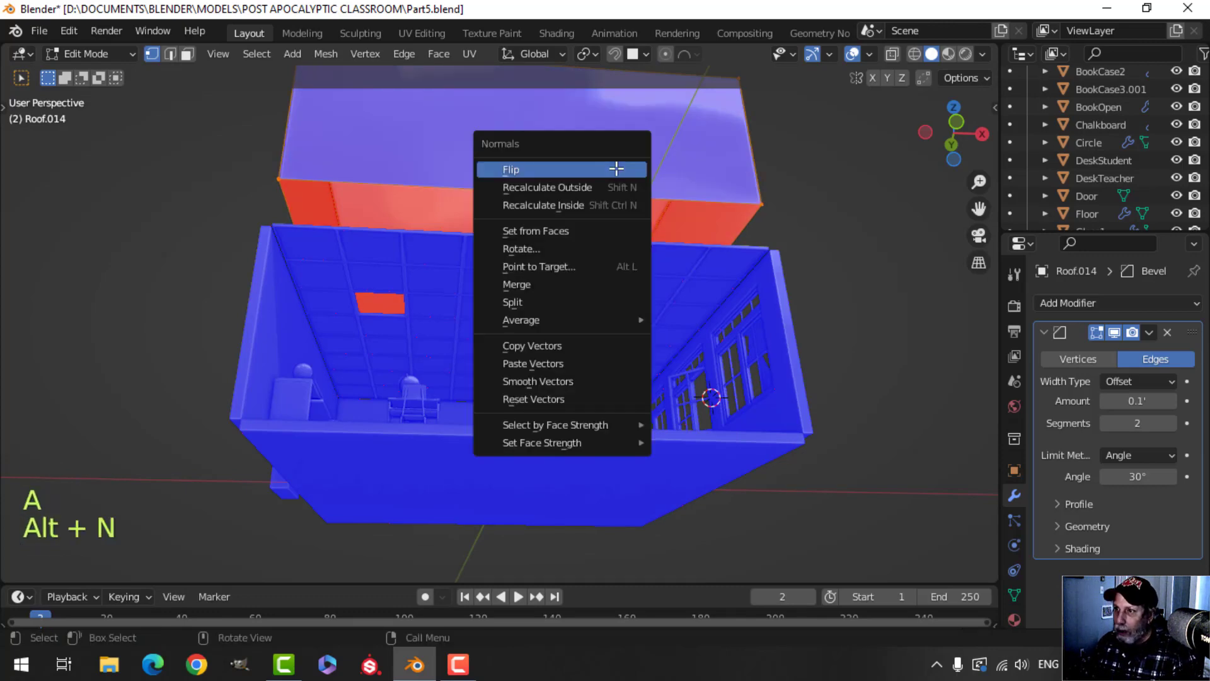
pyautogui.click(617, 172)
pyautogui.press('Tab')
pyautogui.moveTo(586, 219); pyautogui.dragTo(502, 272, button='middle')
pyautogui.hotkey('alt', 'a')
pyautogui.click(869, 54)
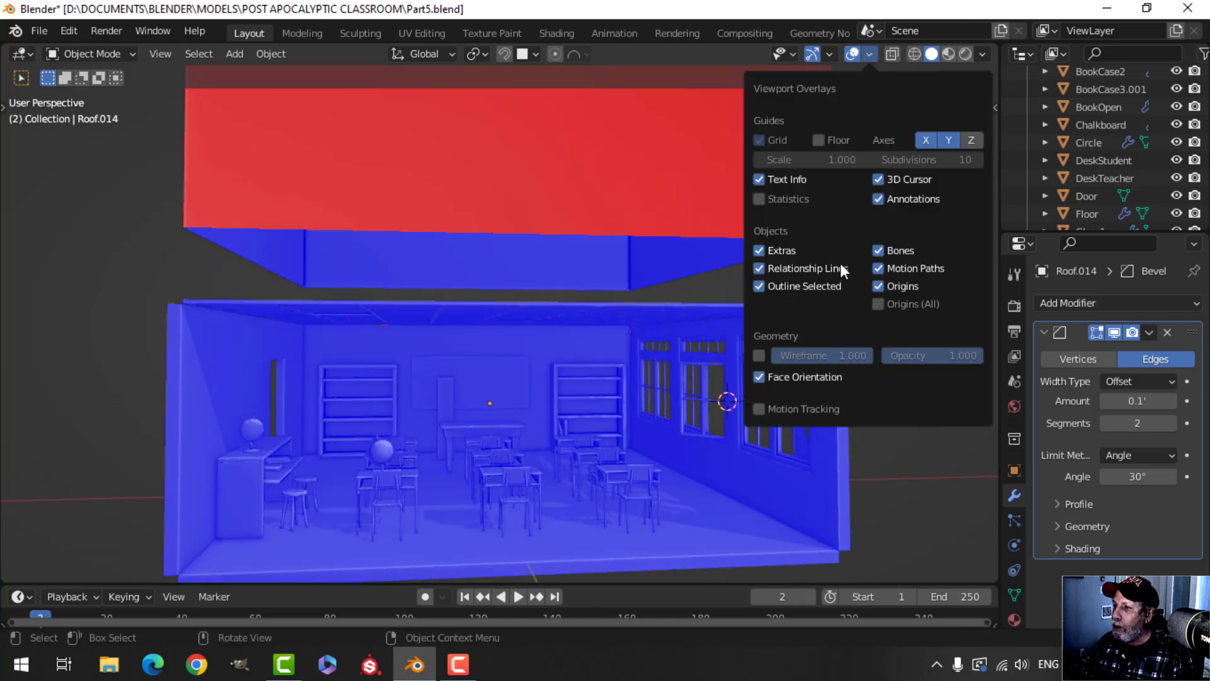
pyautogui.click(814, 380)
# Lower the open-bottomed box onto the classroom so it encloses the space above the ceiling, and deselect it
pyautogui.scroll(-5, 622, 282)
pyautogui.click(452, 226)
pyautogui.keyDown('shift'); pyautogui.moveTo(537, 252); pyautogui.dragTo(509, 285, button='middle'); pyautogui.keyUp('shift')
pyautogui.moveTo(505, 279); pyautogui.dragTo(505, 311)
pyautogui.scroll(4, 596, 319)
pyautogui.moveTo(595, 319); pyautogui.dragTo(588, 365, button='middle')
pyautogui.scroll(3, 566, 288)
pyautogui.hotkey('alt', 'a')
# Delete a second ceiling tile near the chalkboard wall, toward the window side of the room
pyautogui.scroll(-3, 565, 279)
pyautogui.scroll(4, 579, 275)
pyautogui.scroll(-2, 587, 366)
pyautogui.keyDown('shift'); pyautogui.moveTo(459, 314); pyautogui.dragTo(494, 312, button='middle'); pyautogui.keyUp('shift')
pyautogui.scroll(2, 494, 312)
pyautogui.moveTo(278, 240); pyautogui.dragTo(399, 244, button='middle')
pyautogui.moveTo(363, 258); pyautogui.dragTo(334, 250, button='middle')
pyautogui.scroll(-4, 499, 257)
pyautogui.keyDown('shift'); pyautogui.moveTo(523, 261); pyautogui.dragTo(544, 273, button='middle'); pyautogui.keyUp('shift')
pyautogui.scroll(3, 482, 271)
pyautogui.scroll(1, 576, 295)
pyautogui.click(551, 292)
pyautogui.press('x')
pyautogui.click(553, 290)
# Select a tile near the middle of the ceiling and snap the 3D cursor to one of its side edges
pyautogui.moveTo(545, 273); pyautogui.dragTo(522, 255, button='middle')
pyautogui.click(369, 270)
pyautogui.keyDown('shift'); pyautogui.moveTo(369, 270); pyautogui.dragTo(315, 218, button='middle'); pyautogui.keyUp('shift')
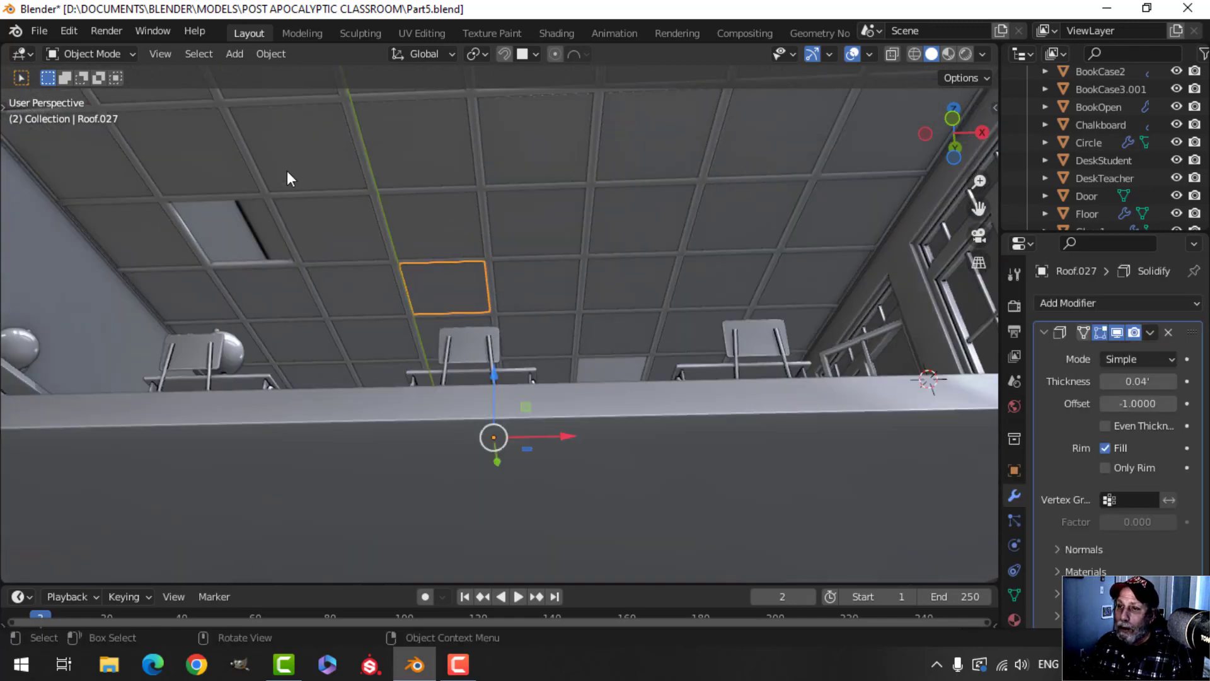
pyautogui.scroll(-1, 287, 171)
pyautogui.keyDown('shift'); pyautogui.moveTo(444, 229); pyautogui.dragTo(444, 259, button='middle'); pyautogui.keyUp('shift')
pyautogui.moveTo(443, 258); pyautogui.dragTo(555, 275, button='middle')
pyautogui.scroll(2, 488, 256)
pyautogui.moveTo(554, 275); pyautogui.dragTo(489, 265, button='middle')
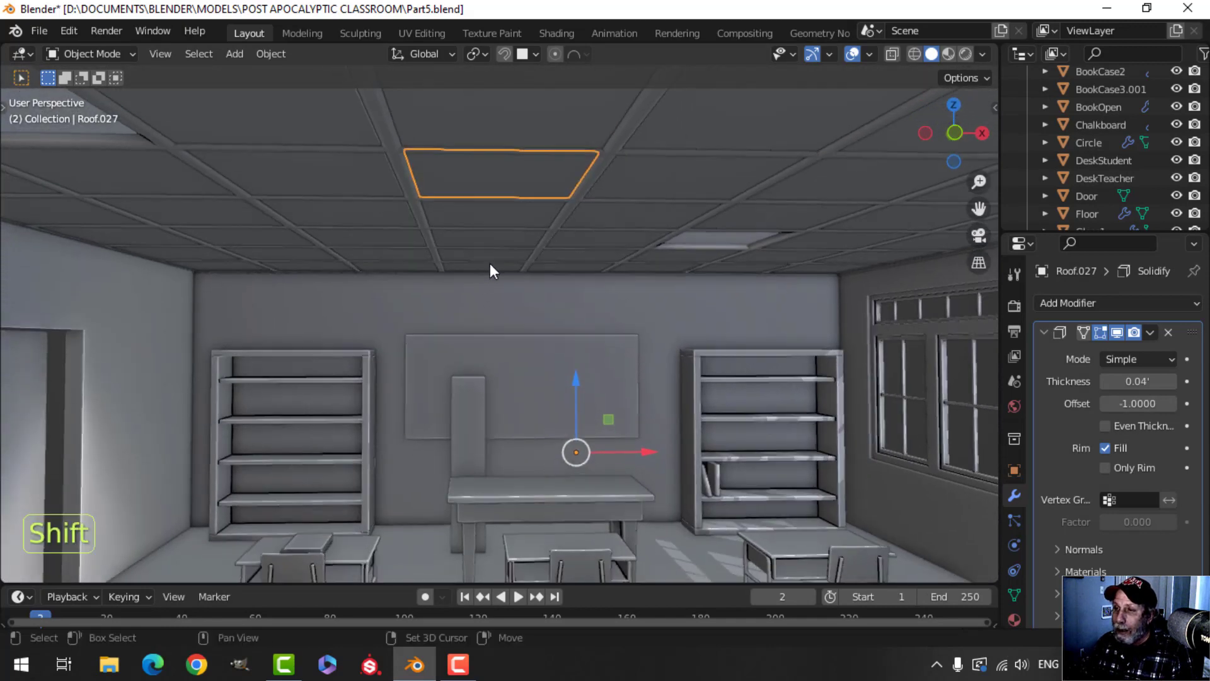
pyautogui.press('Tab')
pyautogui.press('2')
pyautogui.click(419, 179)
pyautogui.hotkey('shift', 's')
pyautogui.click(521, 284)
pyautogui.press('Tab')
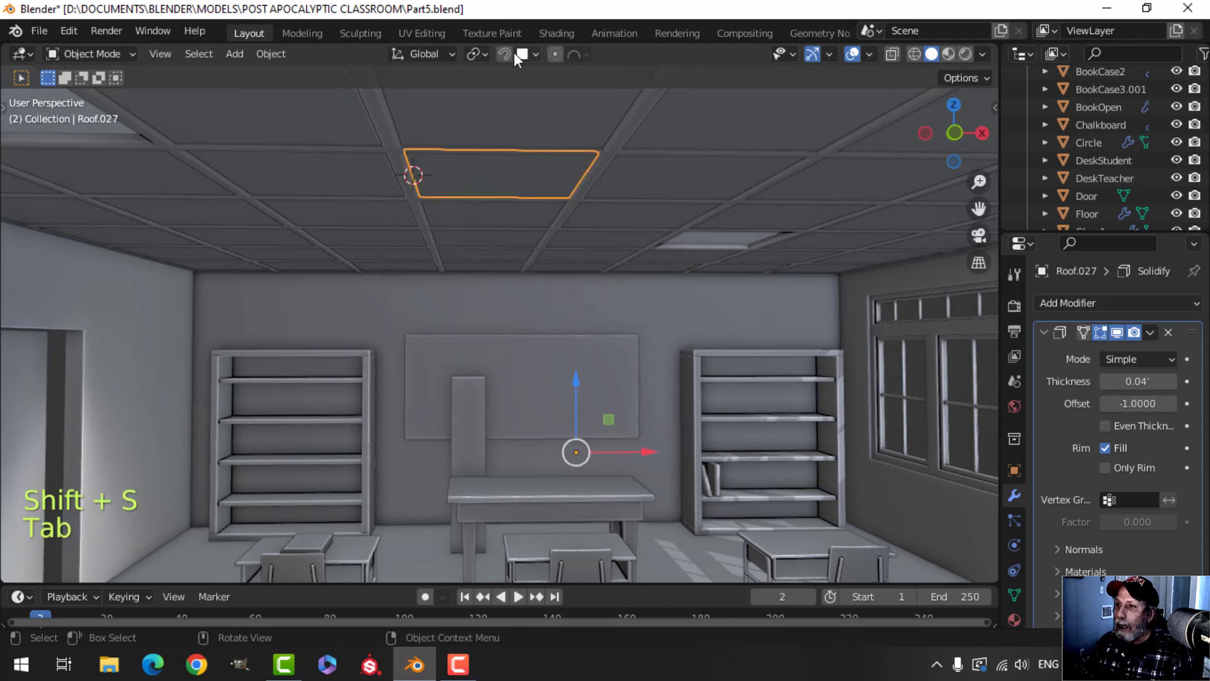
# Set the pivot point to the 3D Cursor, rotate the tile about the global Y axis to hang from its edge, and deselect it
pyautogui.click(477, 52)
pyautogui.click(504, 89)
pyautogui.keyDown('shift'); pyautogui.moveTo(528, 162); pyautogui.dragTo(415, 249, button='middle'); pyautogui.keyUp('shift')
pyautogui.scroll(2, 452, 217)
pyautogui.moveTo(415, 249); pyautogui.dragTo(449, 261, button='middle')
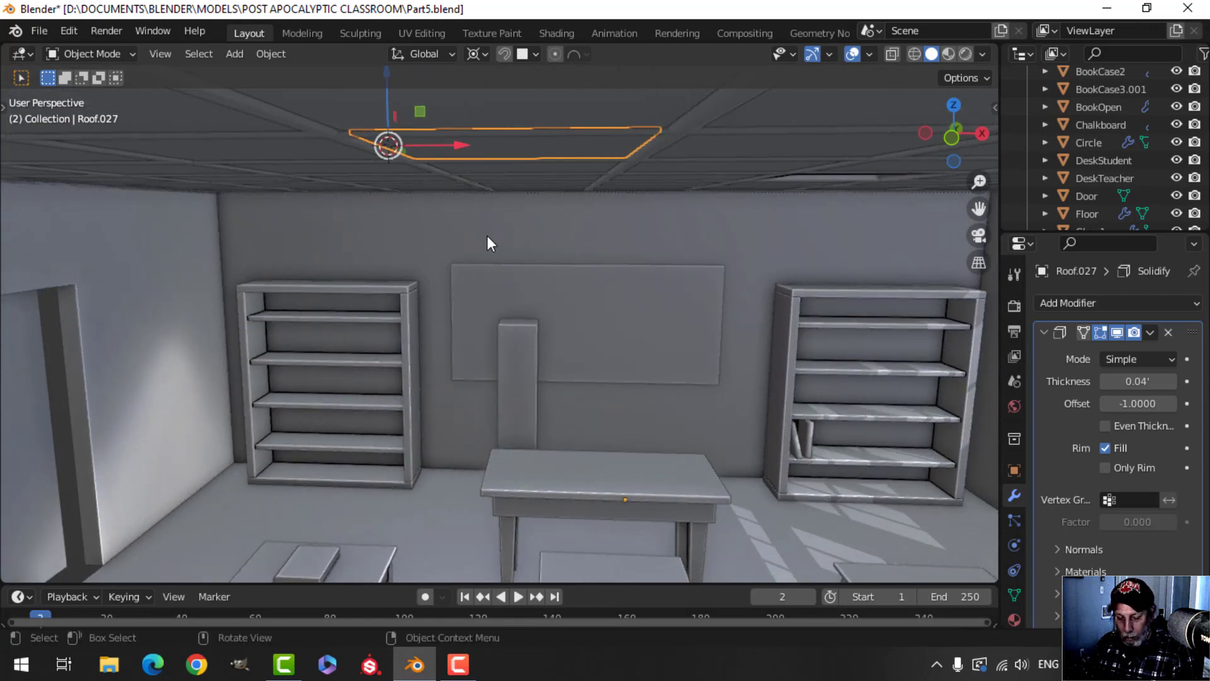
pyautogui.press('r')
pyautogui.press('y')
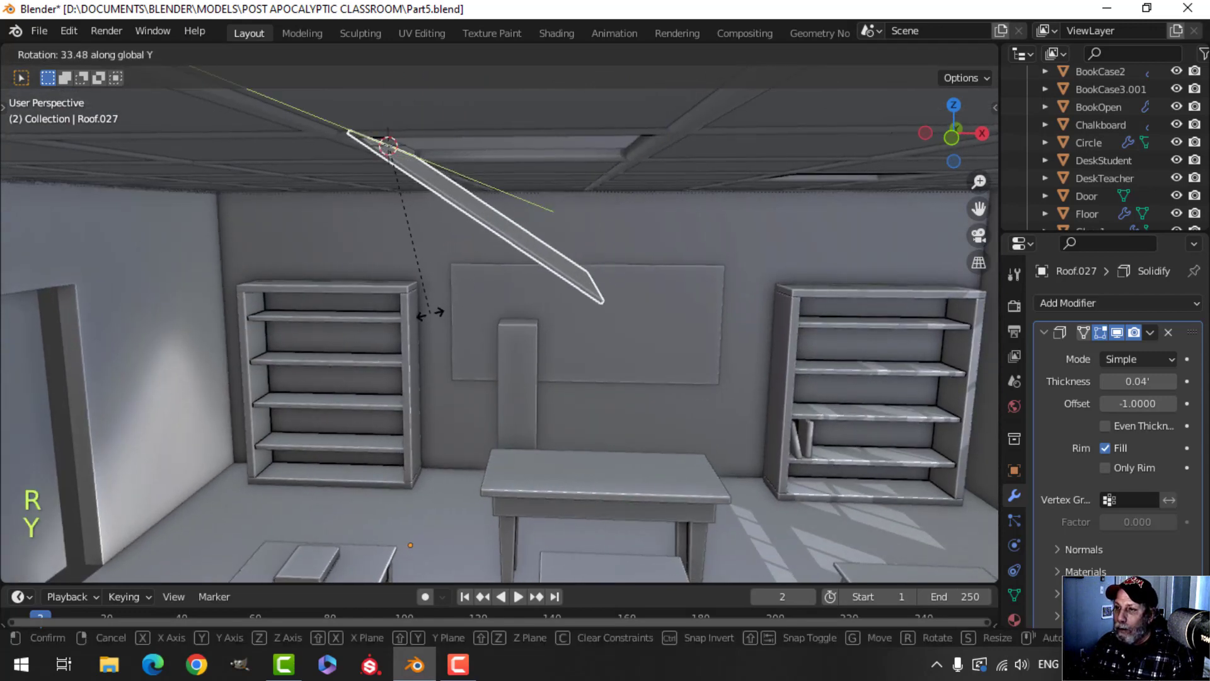
pyautogui.click(452, 213)
pyautogui.scroll(2, 490, 247)
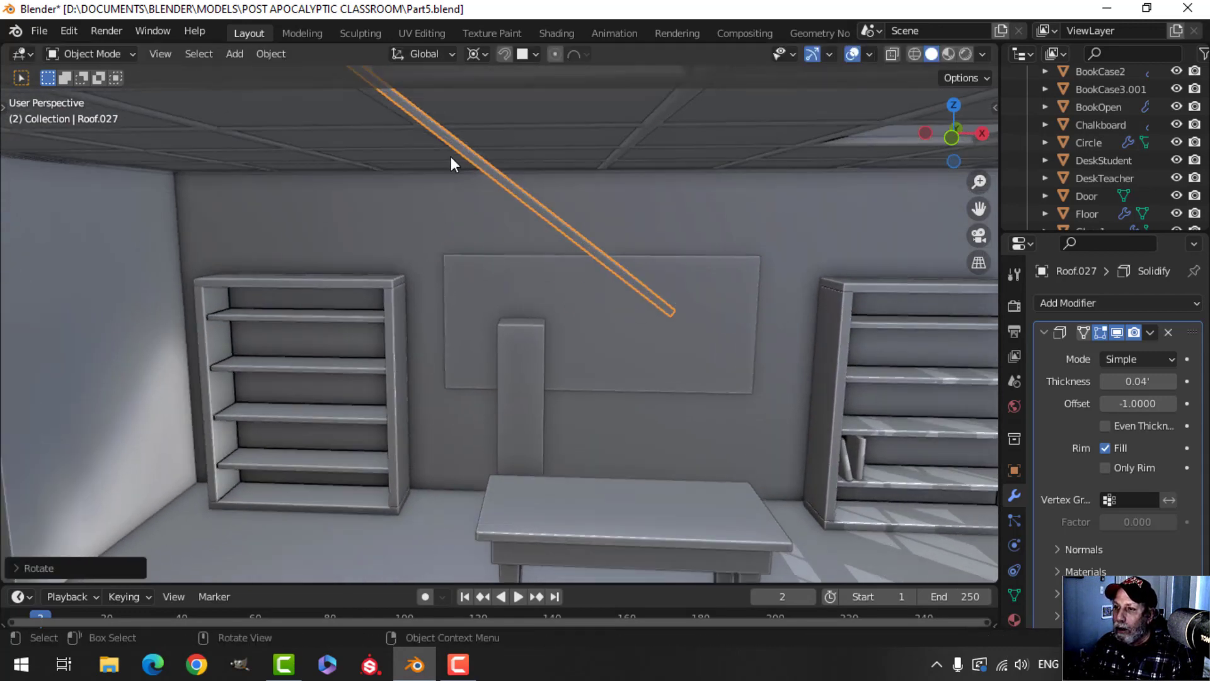
pyautogui.hotkey('alt', 'a')
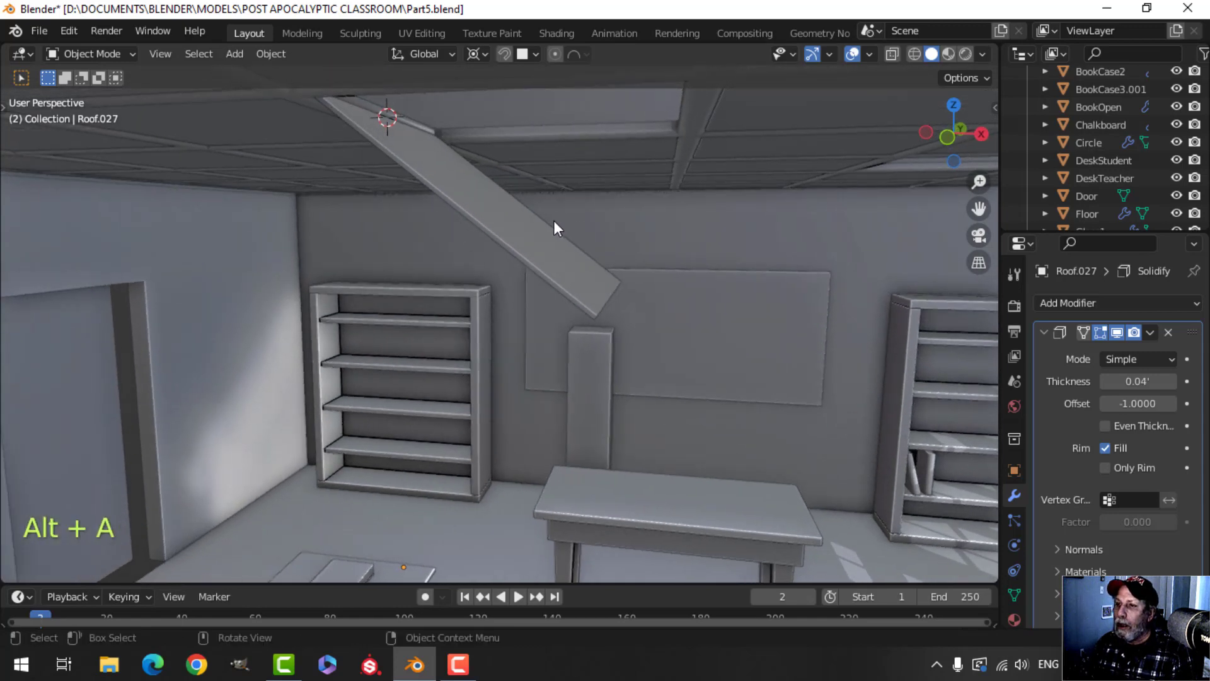
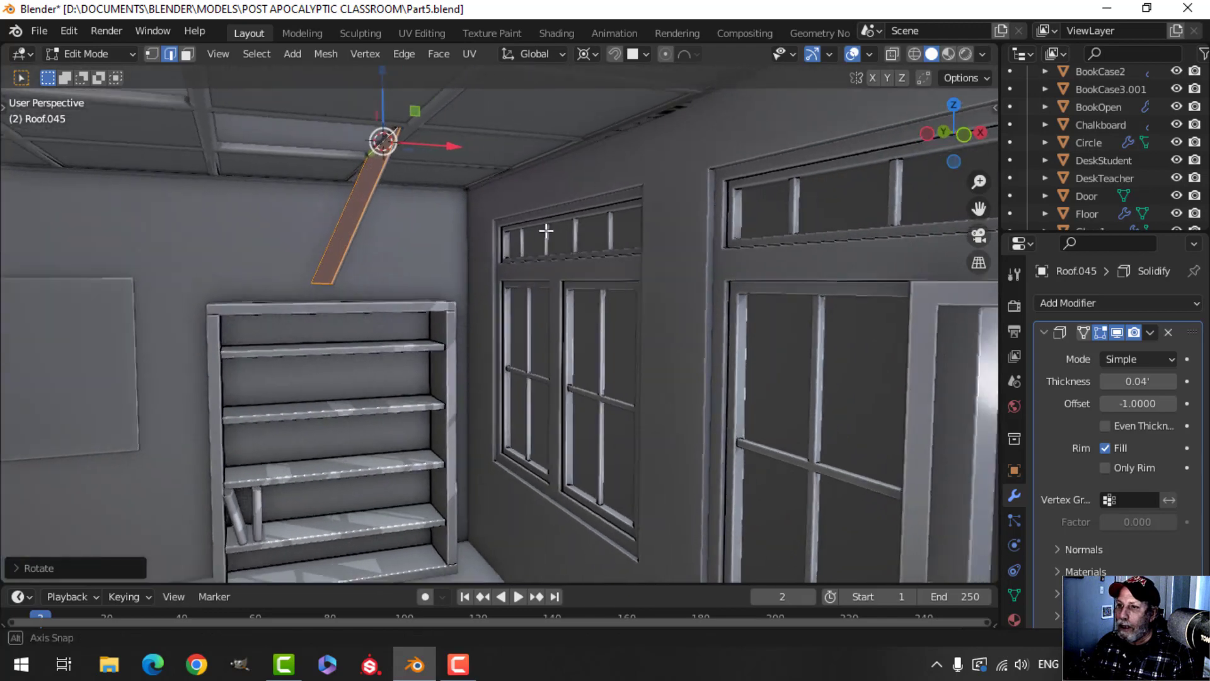
# Return to Object Mode and examine the ceiling's missing and hanging tiles from below
pyautogui.scroll(-2, 435, 269)
pyautogui.hotkey('alt', 'a')
pyautogui.scroll(-3, 372, 275)
pyautogui.moveTo(558, 301); pyautogui.dragTo(514, 262, button='middle')
pyautogui.scroll(-3, 500, 256)
pyautogui.scroll(2, 494, 288)
pyautogui.keyDown('shift'); pyautogui.moveTo(479, 265); pyautogui.dragTo(505, 303, button='middle'); pyautogui.keyUp('shift')
pyautogui.scroll(3, 479, 283)
pyautogui.press('Tab')
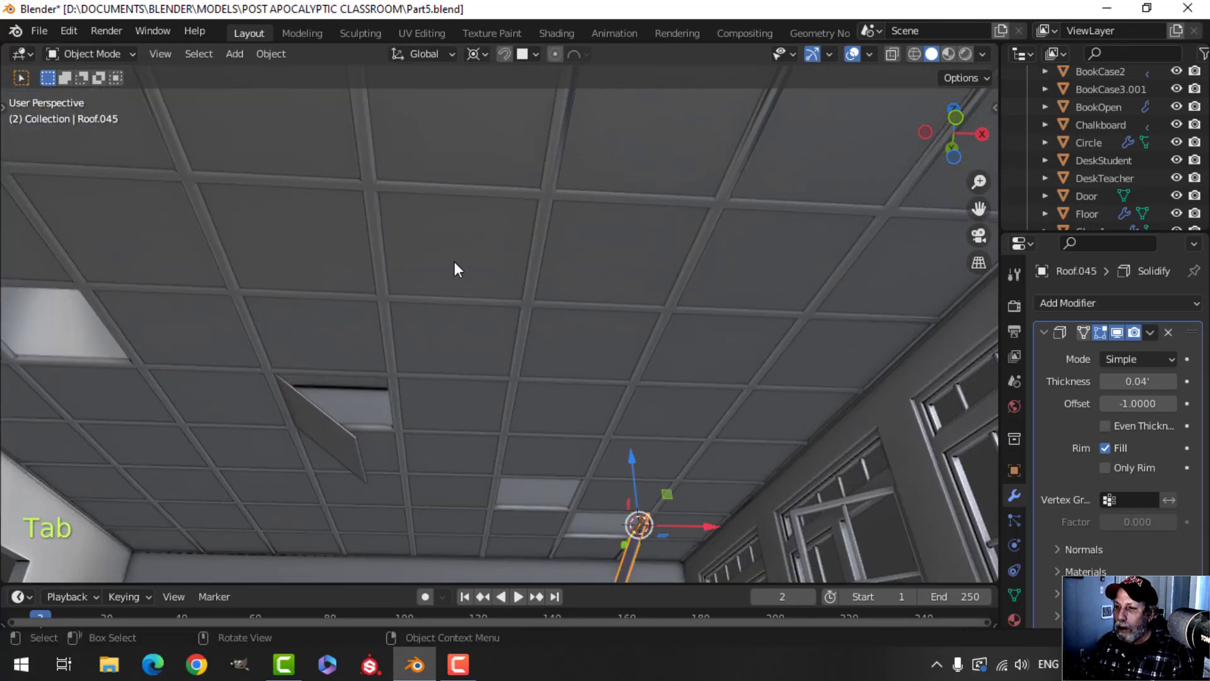
# Select an intact tile near the open end of the ceiling, knife-cut a jagged line down one side, and delete the cut-off sliver of face
pyautogui.click(455, 261)
pyautogui.keyDown('shift'); pyautogui.moveTo(472, 261); pyautogui.dragTo(498, 316, button='middle'); pyautogui.keyUp('shift')
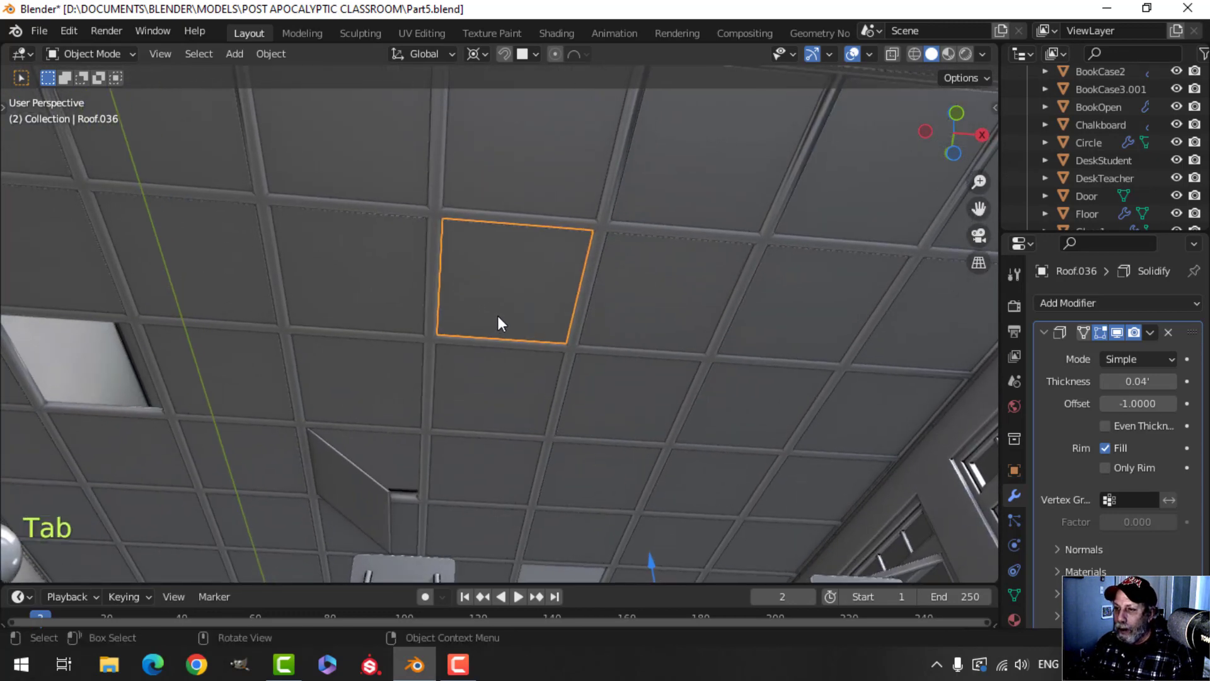
pyautogui.press('Tab')
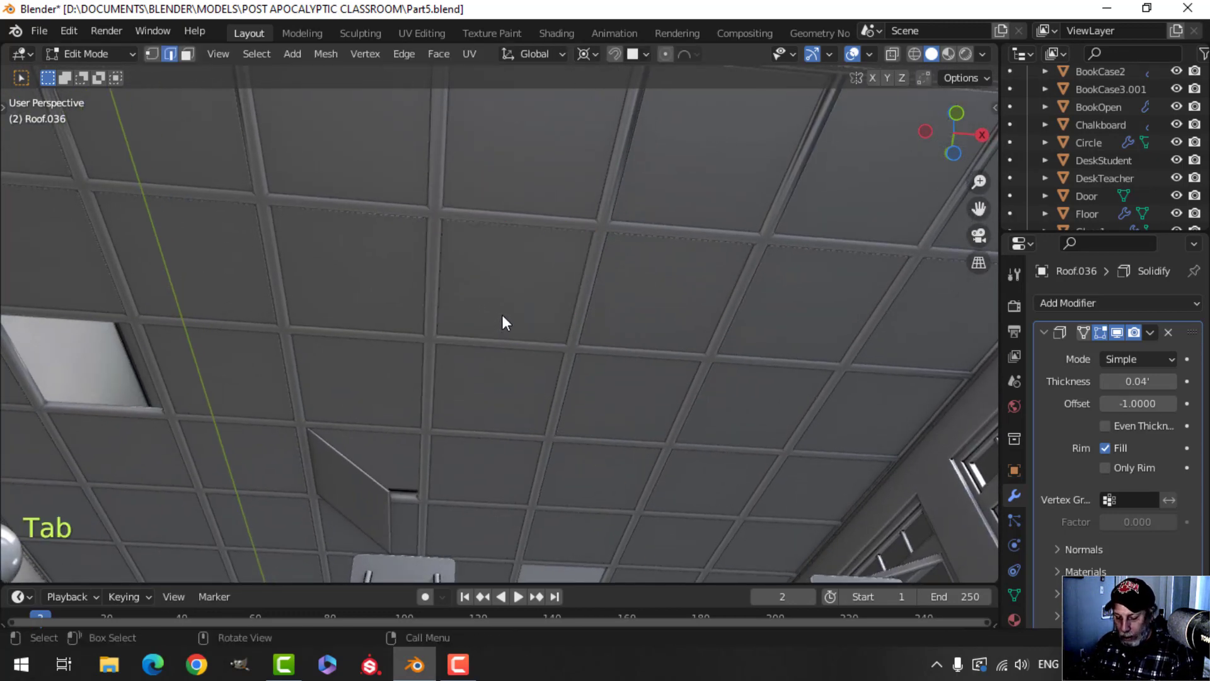
pyautogui.press('k')
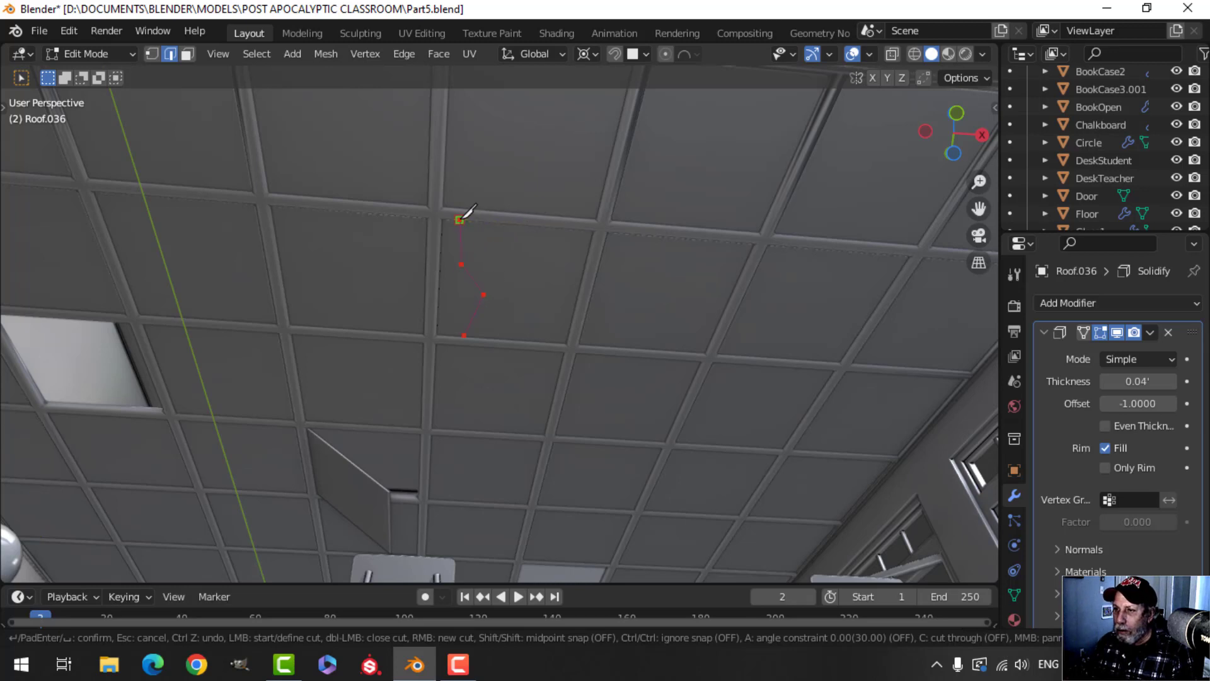
pyautogui.press('x')
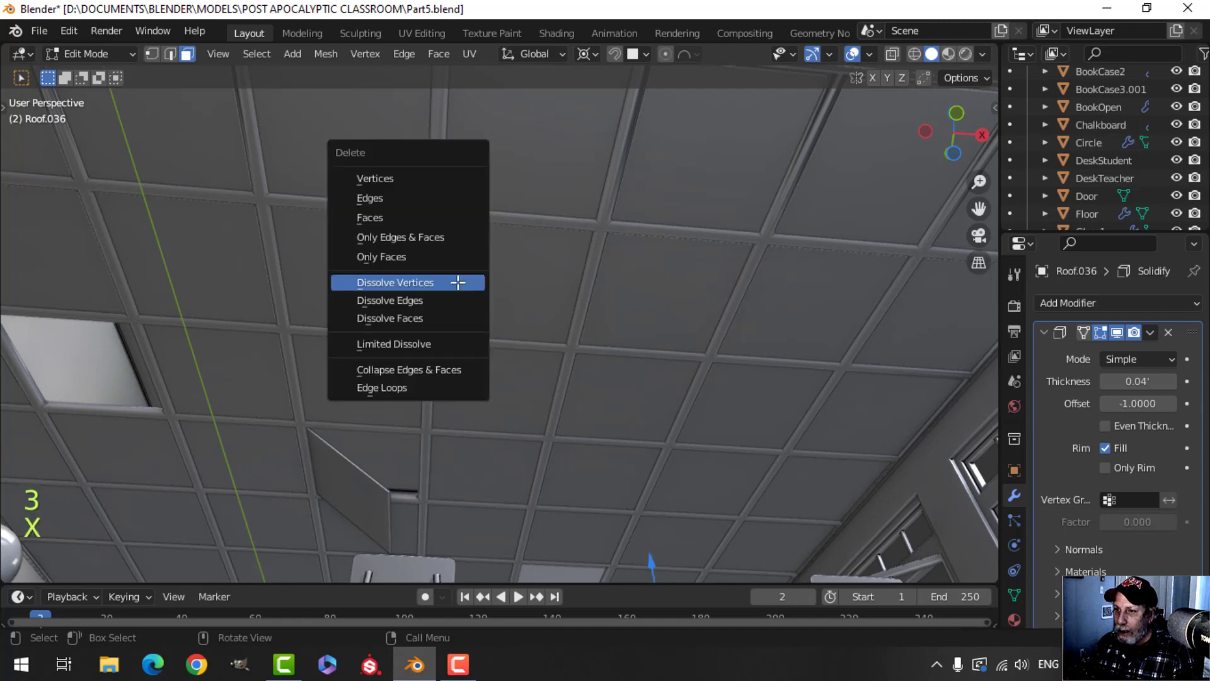
pyautogui.click(404, 218)
pyautogui.moveTo(467, 257); pyautogui.dragTo(559, 303, button='middle')
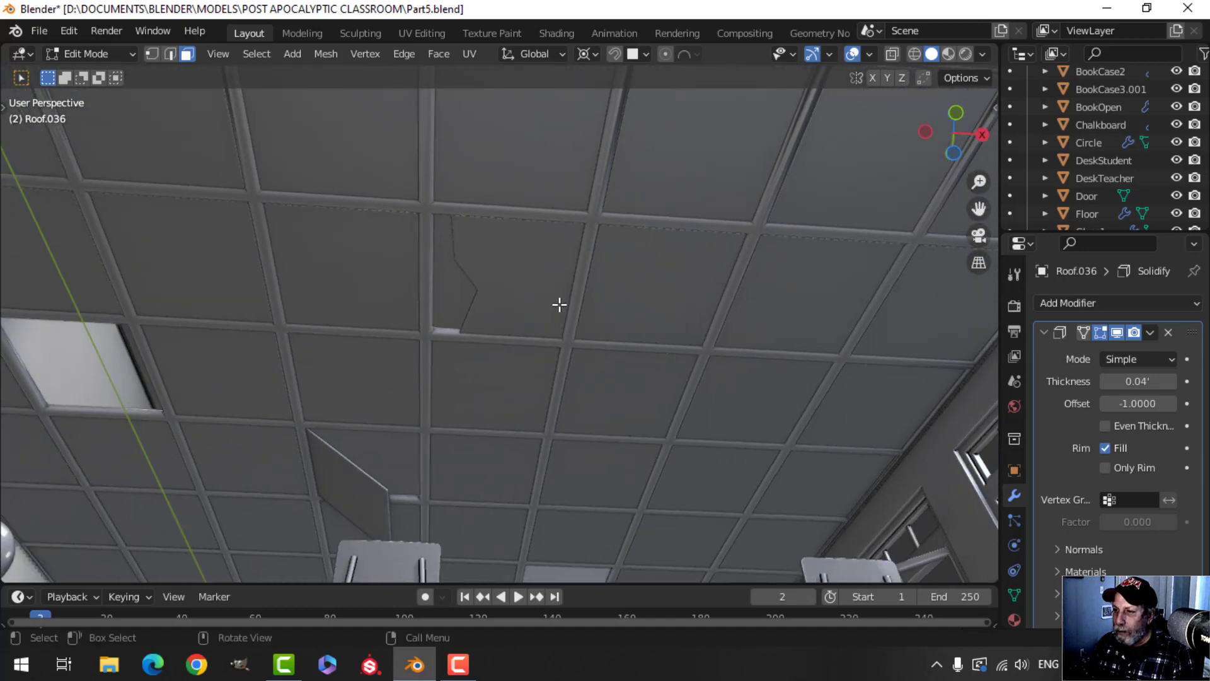
# Shift the end vertex of the tile's jagged edge along the X axis to widen the break, return to Object Mode and deselect
pyautogui.press('1')
pyautogui.press('g')
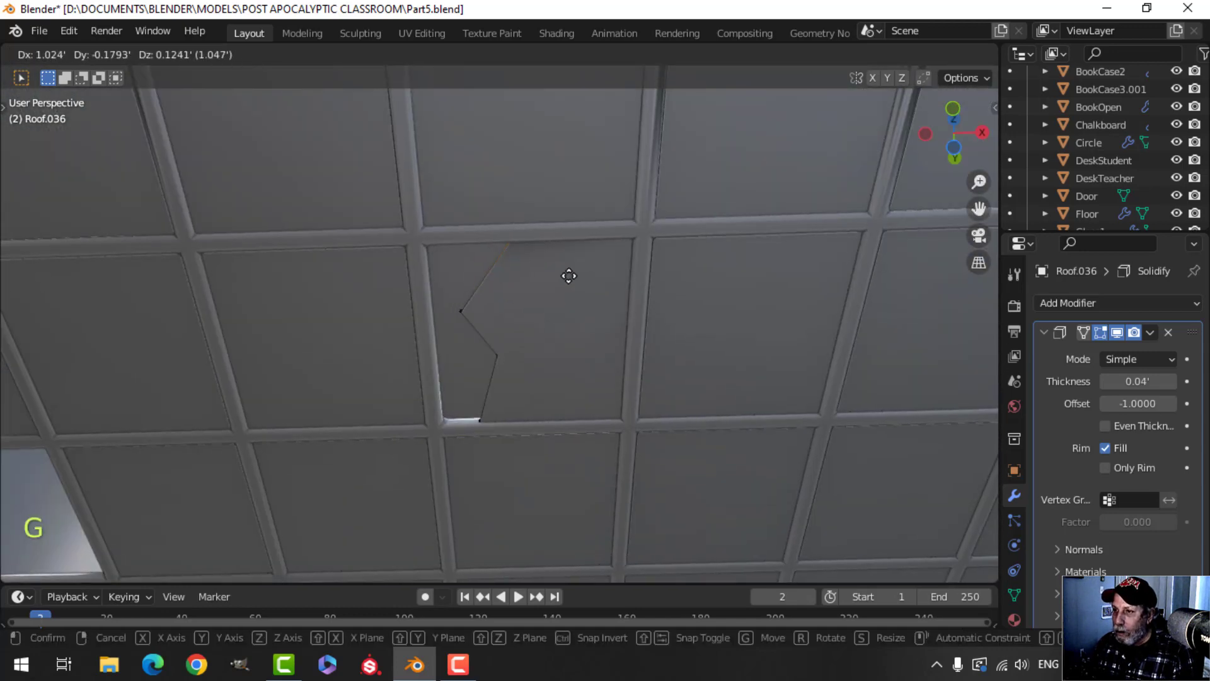
pyautogui.click(568, 276)
pyautogui.moveTo(569, 276)
pyautogui.mouseDown(button='middle')
pyautogui.moveTo(551, 341)
pyautogui.moveTo(553, 271)
pyautogui.mouseUp(button='middle')
pyautogui.keyDown('shift'); pyautogui.moveTo(552, 271); pyautogui.dragTo(542, 245, button='middle'); pyautogui.keyUp('shift')
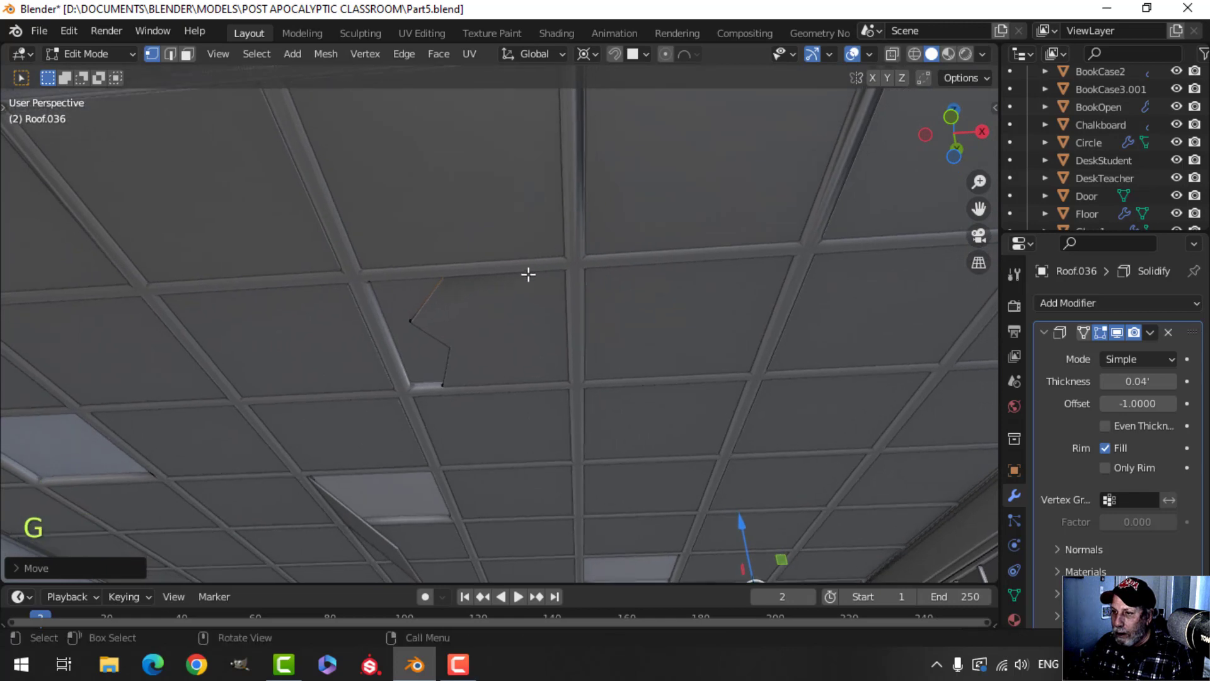
pyautogui.moveTo(500, 287); pyautogui.dragTo(498, 300, button='middle')
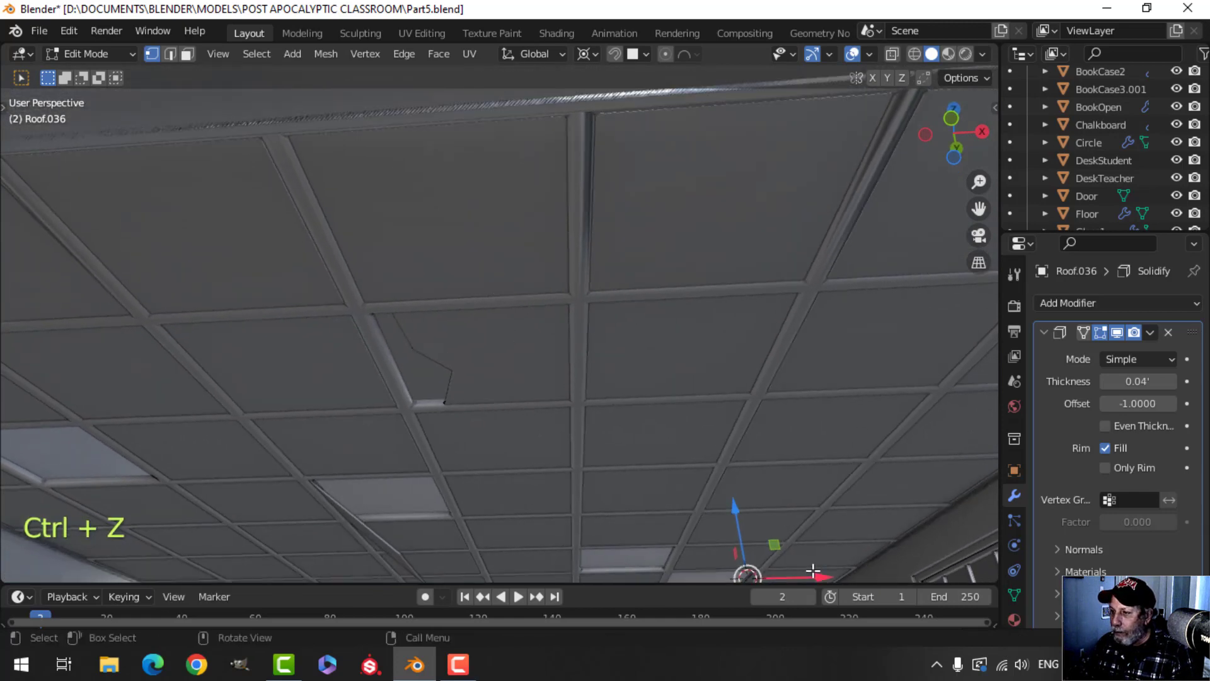
pyautogui.moveTo(813, 571); pyautogui.dragTo(840, 571)
pyautogui.press('Tab')
pyautogui.scroll(-3, 539, 376)
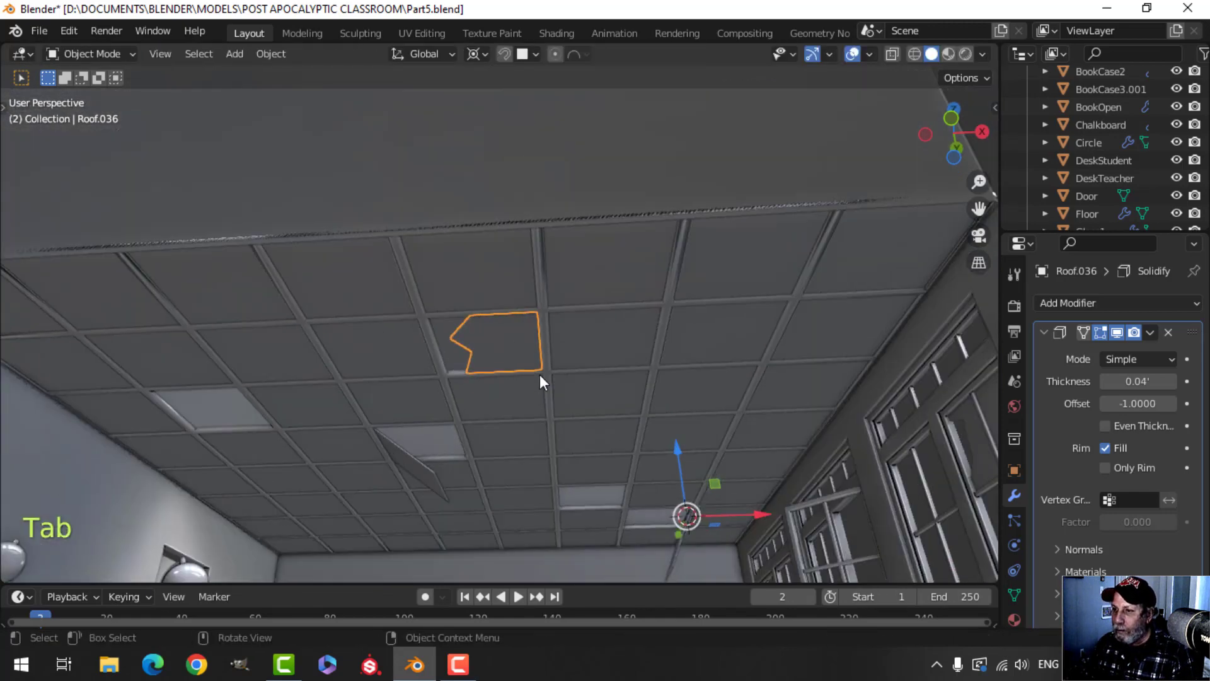
pyautogui.hotkey('alt', 'a')
# Select a ceiling tile between the hanging tile and the chalkboard wall, on the door side, and set the pivot point to Median Point
pyautogui.moveTo(539, 374); pyautogui.dragTo(530, 325, button='middle')
pyautogui.keyDown('shift'); pyautogui.moveTo(529, 324); pyautogui.dragTo(549, 228, button='middle'); pyautogui.keyUp('shift')
pyautogui.moveTo(566, 281); pyautogui.dragTo(505, 243, button='middle')
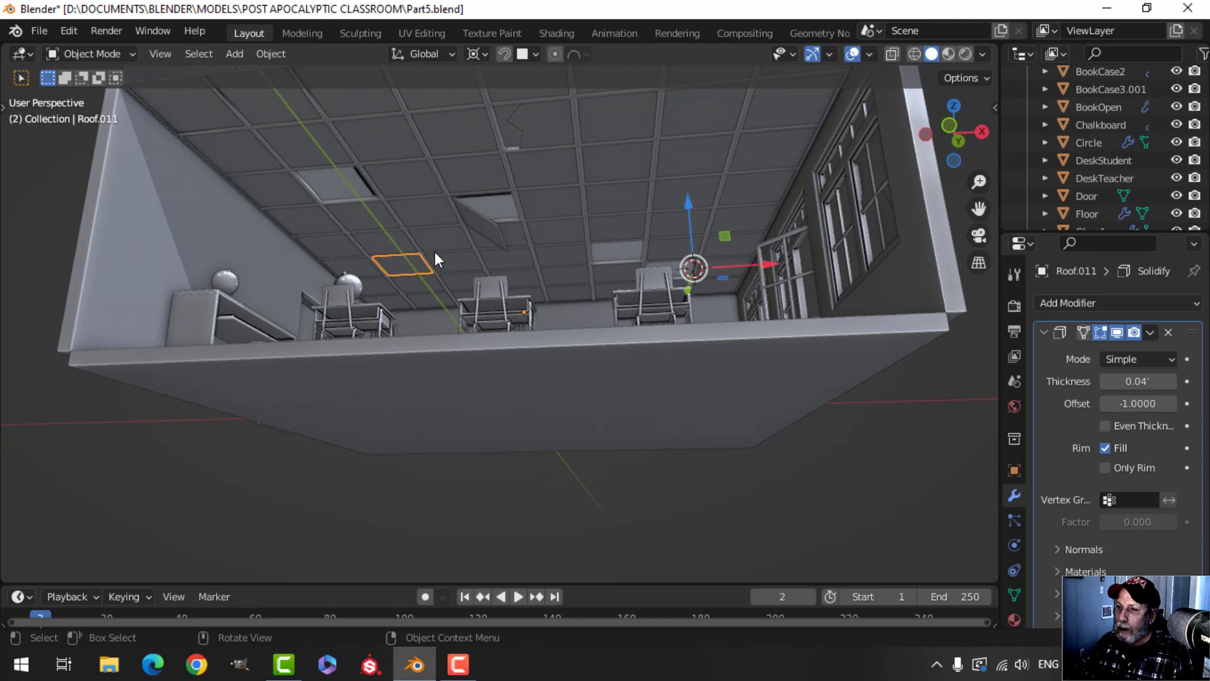
pyautogui.click(451, 263)
pyautogui.scroll(5, 419, 270)
pyautogui.keyDown('shift'); pyautogui.moveTo(419, 269); pyautogui.dragTo(511, 309, button='middle'); pyautogui.keyUp('shift')
pyautogui.scroll(3, 515, 316)
pyautogui.click(477, 54)
pyautogui.click(507, 133)
# In Edit Mode, slide all of the tile's geometry sideways along X and Y to open gaps, and raise it slightly along Z above the grid
pyautogui.press('Tab')
pyautogui.press('a')
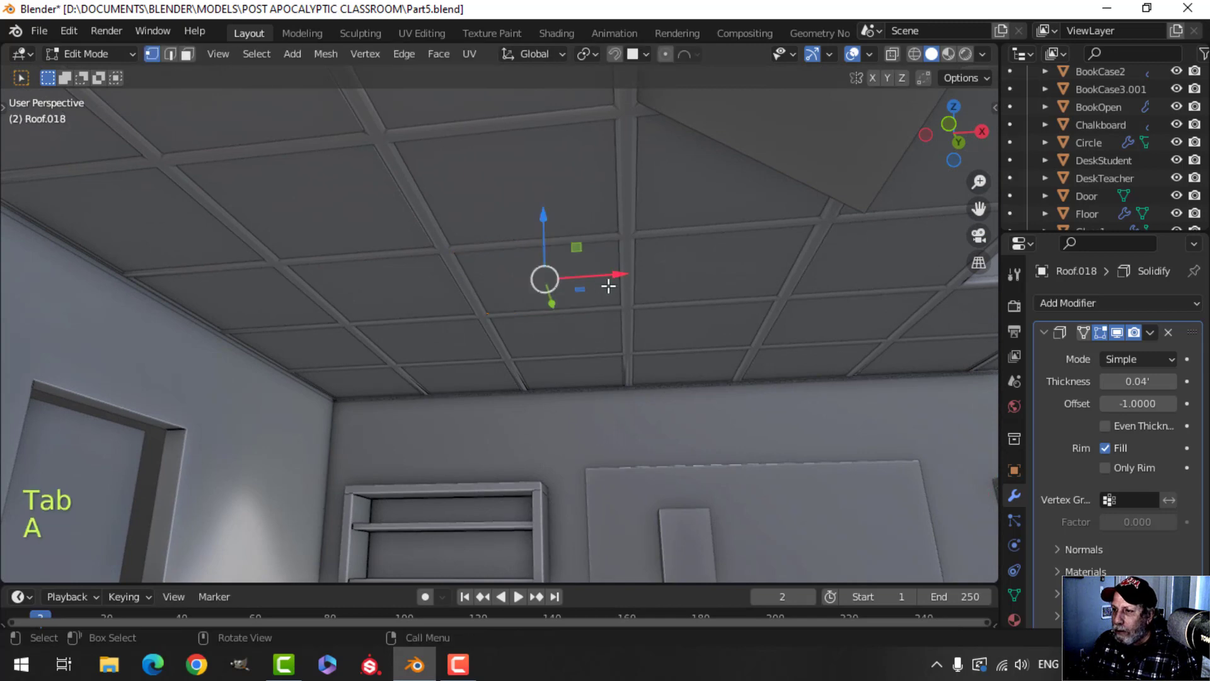
pyautogui.moveTo(612, 272); pyautogui.dragTo(571, 273)
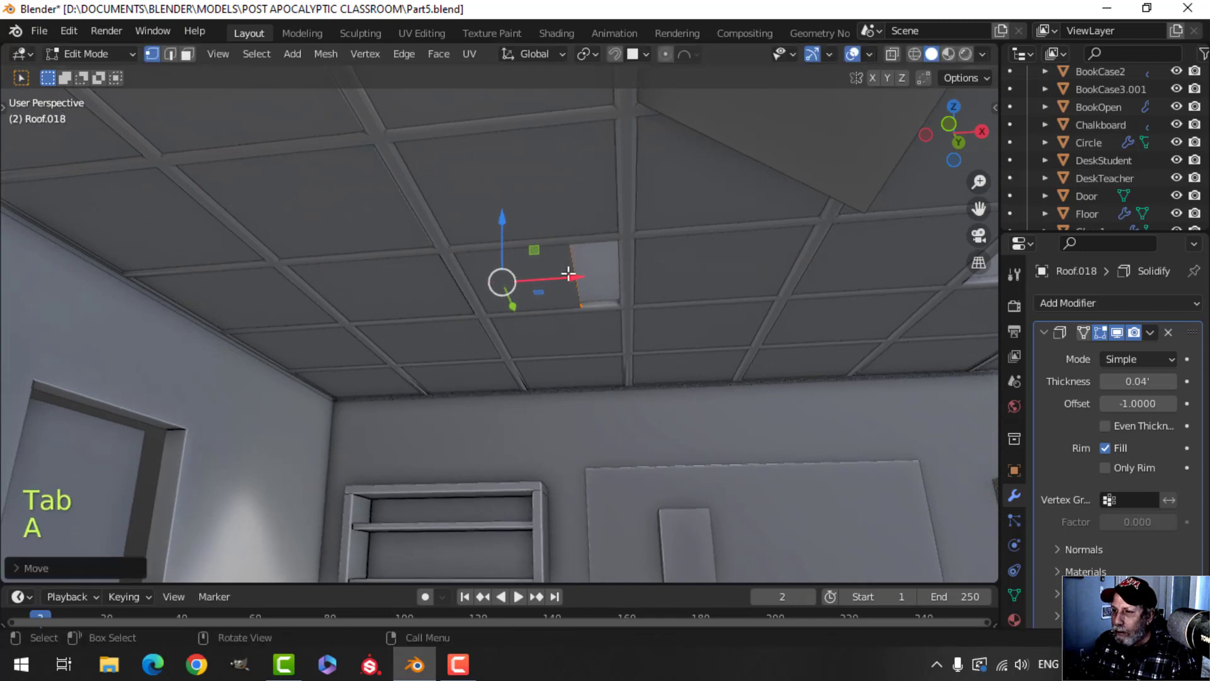
pyautogui.moveTo(571, 273); pyautogui.dragTo(638, 273, button='middle')
pyautogui.moveTo(648, 264); pyautogui.dragTo(599, 262)
pyautogui.keyDown('shift'); pyautogui.moveTo(600, 262); pyautogui.dragTo(516, 287, button='middle'); pyautogui.keyUp('shift')
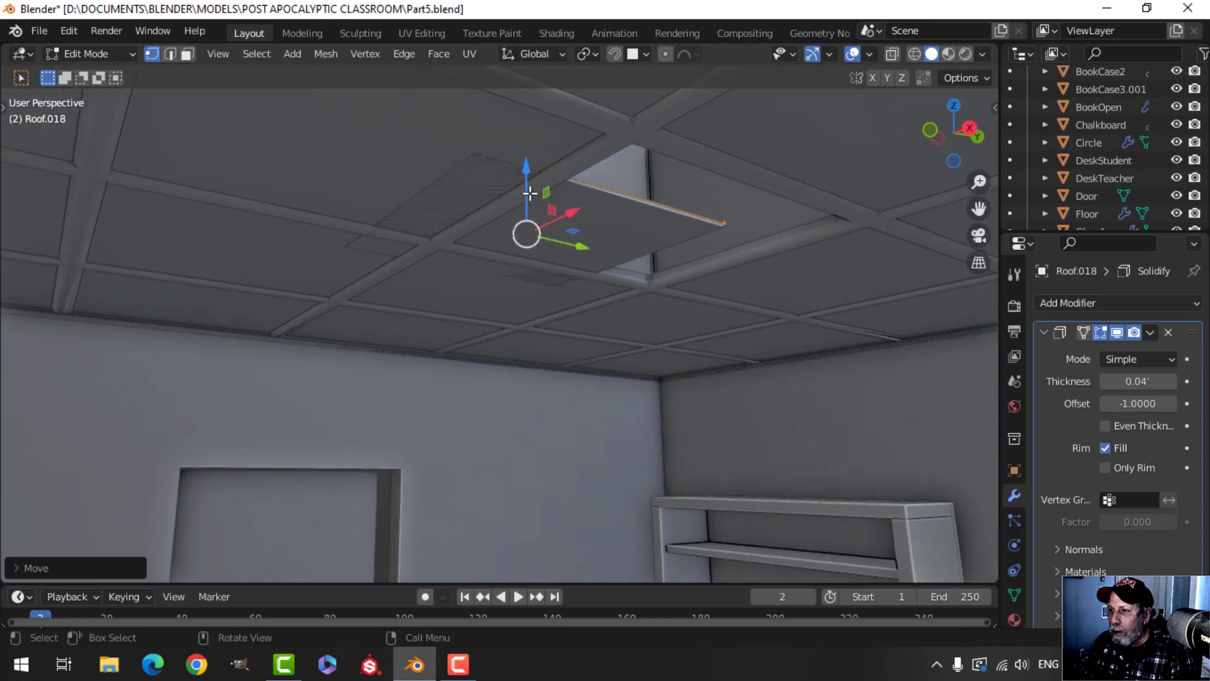
pyautogui.moveTo(532, 194); pyautogui.dragTo(524, 180)
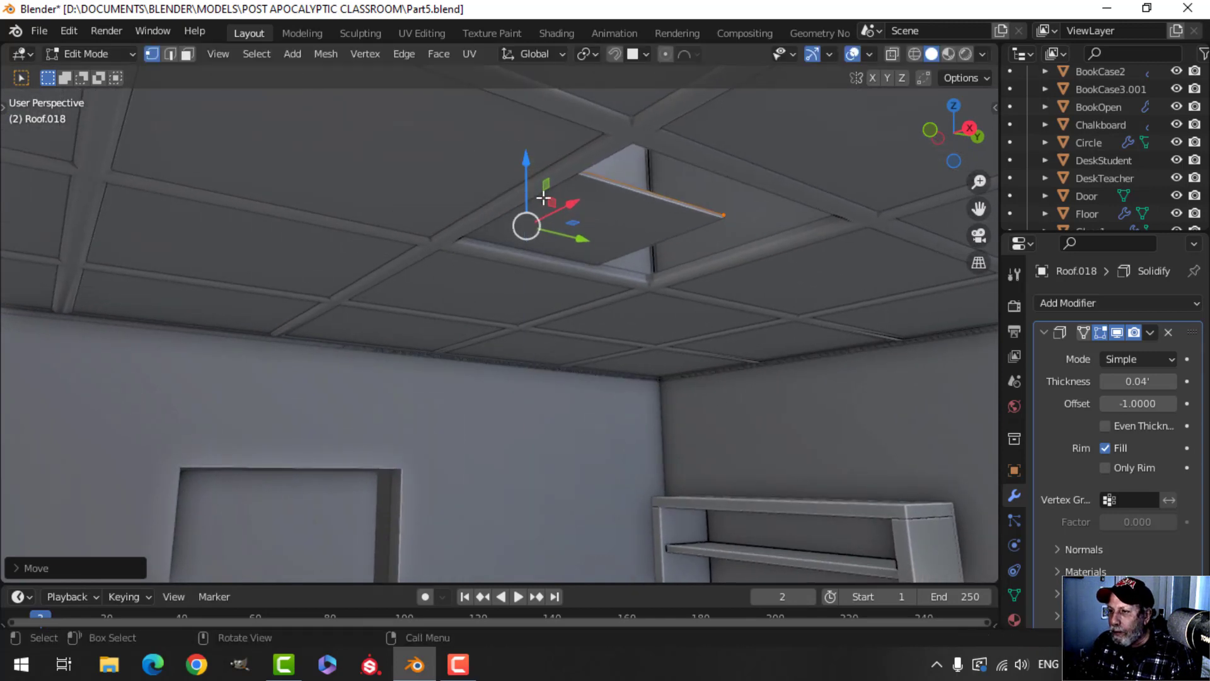
# Rotate the displaced tile slightly about the Z axis so it sits crooked, return to Object Mode and deselect it
pyautogui.moveTo(544, 197); pyautogui.dragTo(731, 201, button='middle')
pyautogui.keyDown('shift'); pyautogui.moveTo(543, 235); pyautogui.dragTo(578, 233, button='middle'); pyautogui.keyUp('shift')
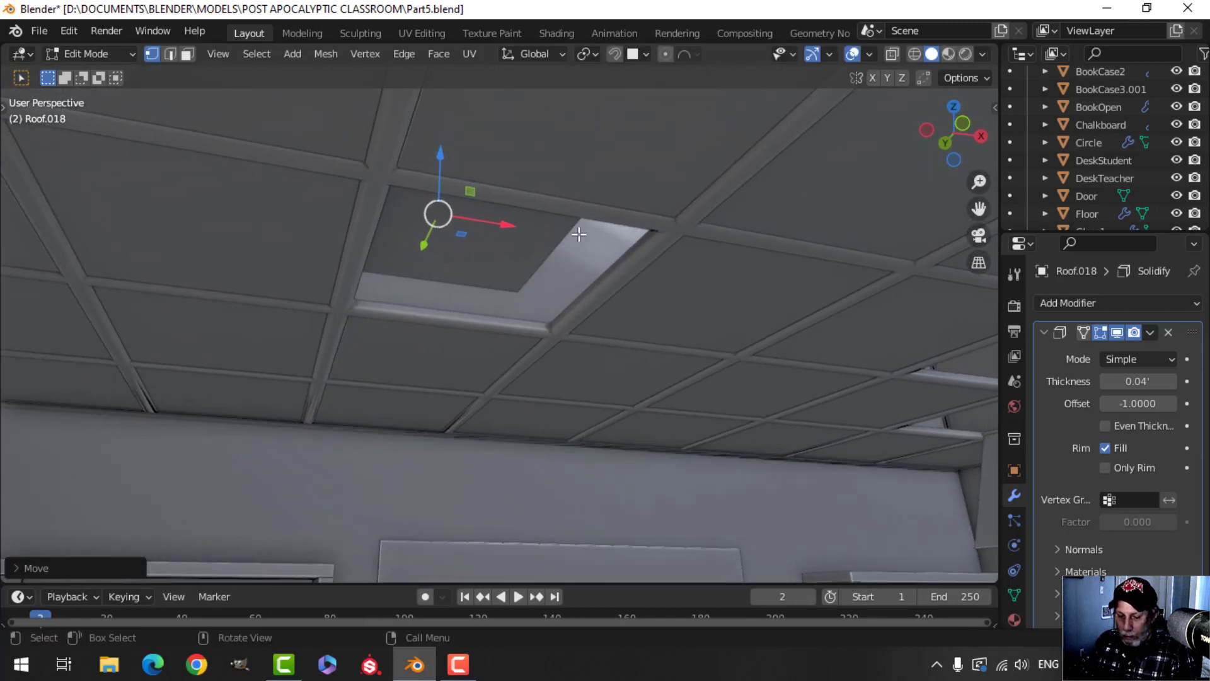
pyautogui.press('r')
pyautogui.click(557, 210)
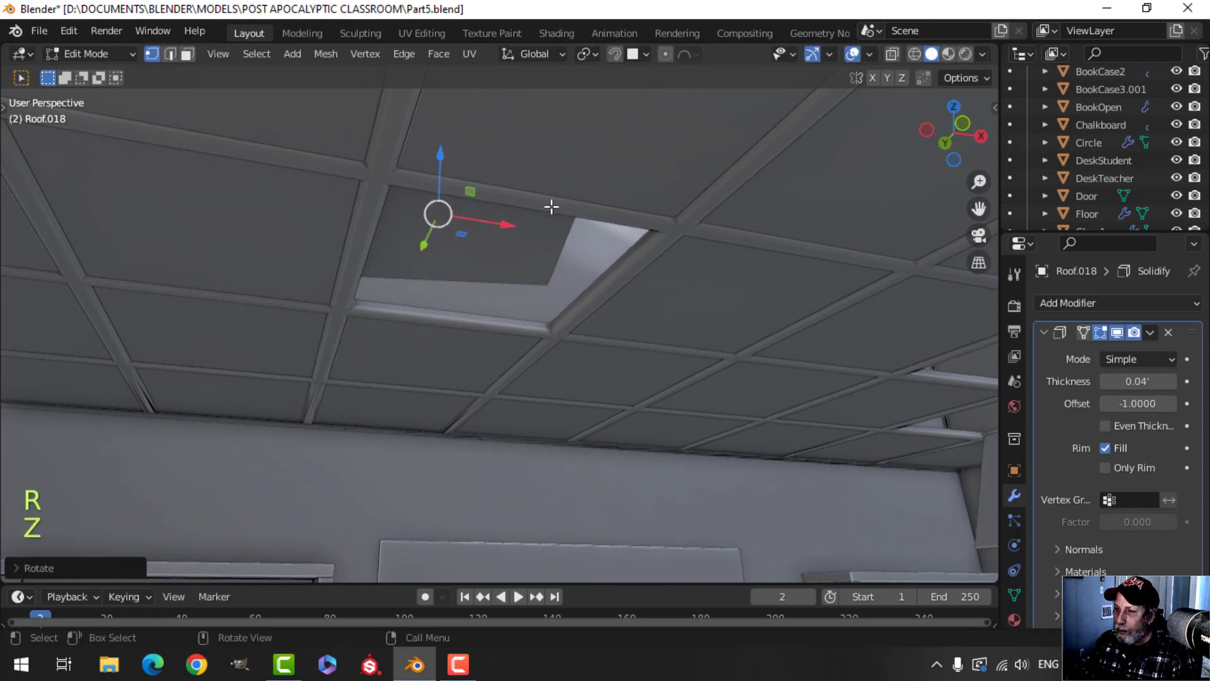
pyautogui.press('Tab')
pyautogui.scroll(-8, 575, 244)
pyautogui.hotkey('alt', 'a')
# Select the box enclosing the space above the ceiling and lower its top face along Z to about half the box's height
pyautogui.moveTo(567, 226); pyautogui.dragTo(595, 304, button='middle')
pyautogui.scroll(-3, 525, 248)
pyautogui.scroll(-3, 559, 278)
pyautogui.click(549, 259)
pyautogui.press('Tab')
pyautogui.hotkey('alt', 'a')
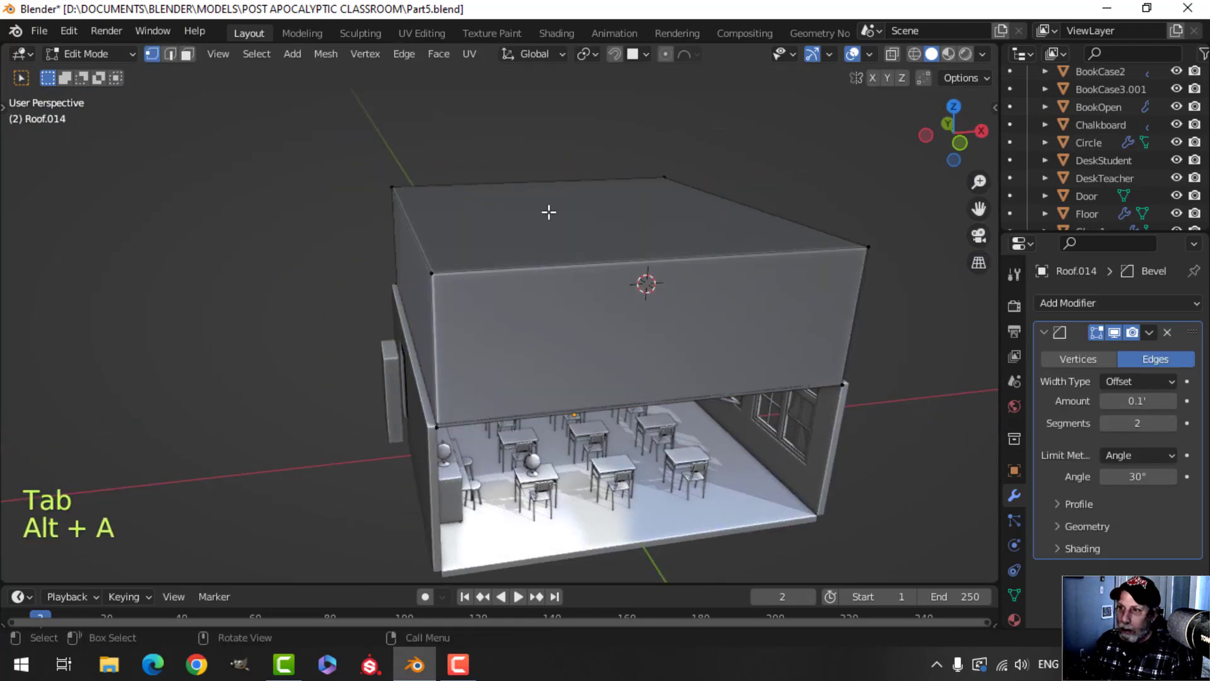
pyautogui.press('3')
pyautogui.moveTo(548, 212); pyautogui.dragTo(596, 227, button='middle')
pyautogui.click(560, 222)
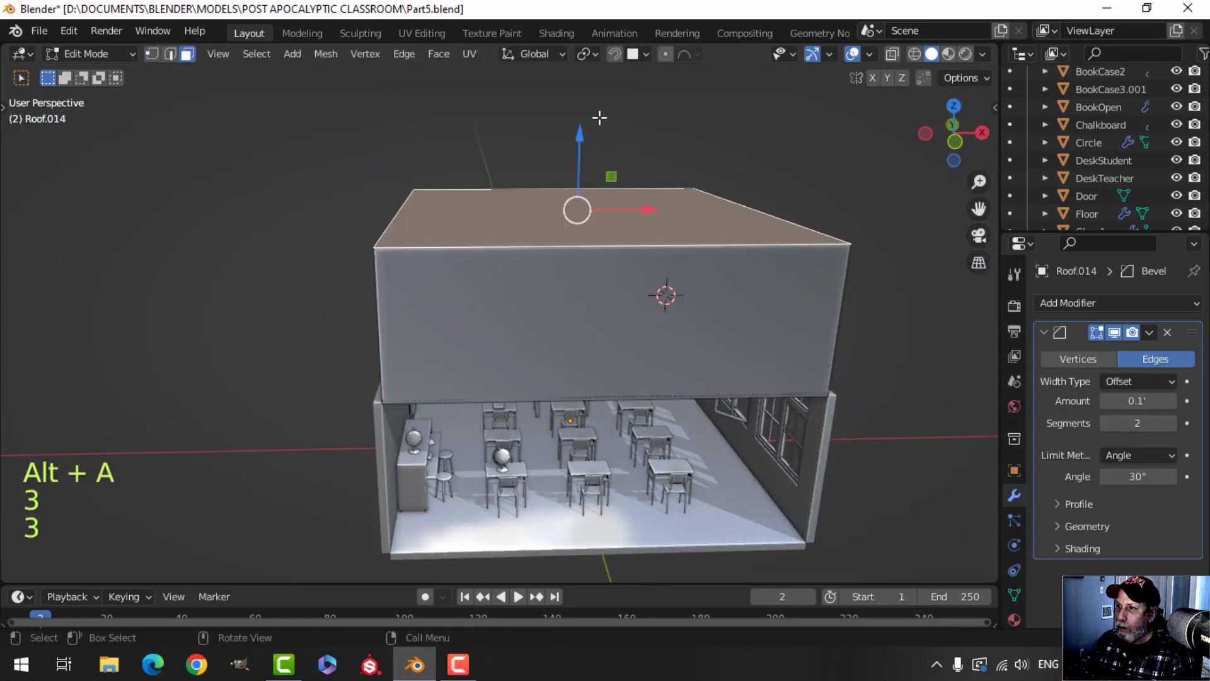
pyautogui.moveTo(574, 134); pyautogui.dragTo(575, 268)
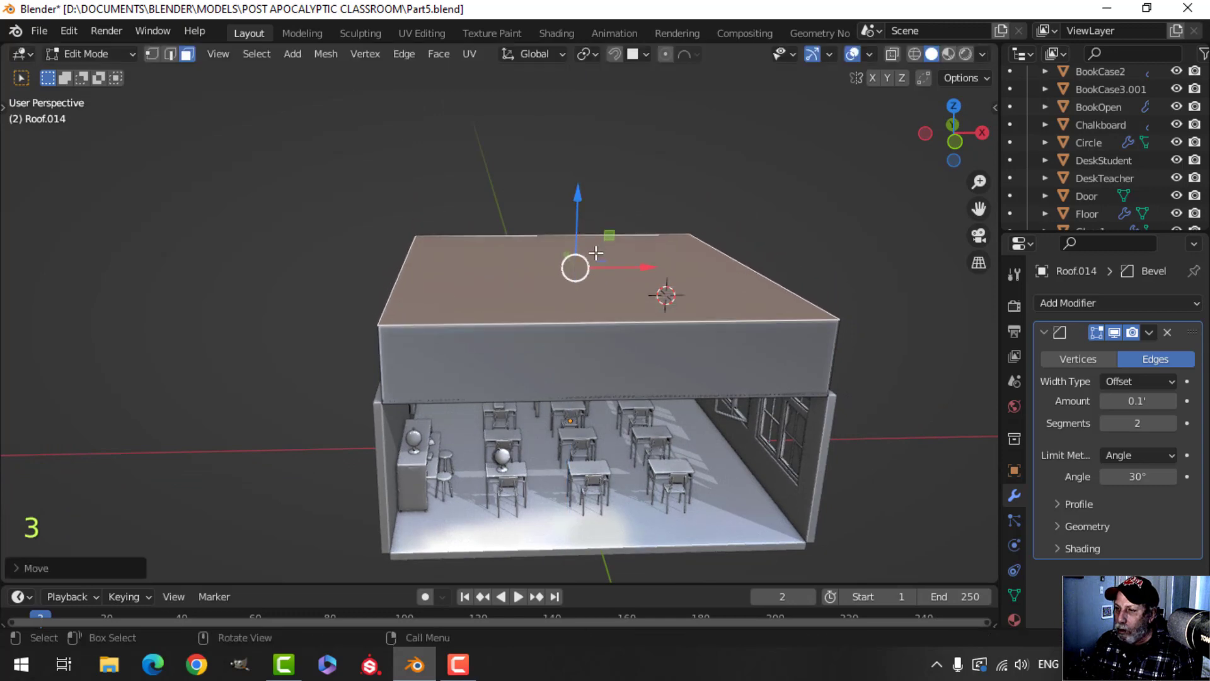
pyautogui.moveTo(575, 268); pyautogui.dragTo(595, 239, button='middle')
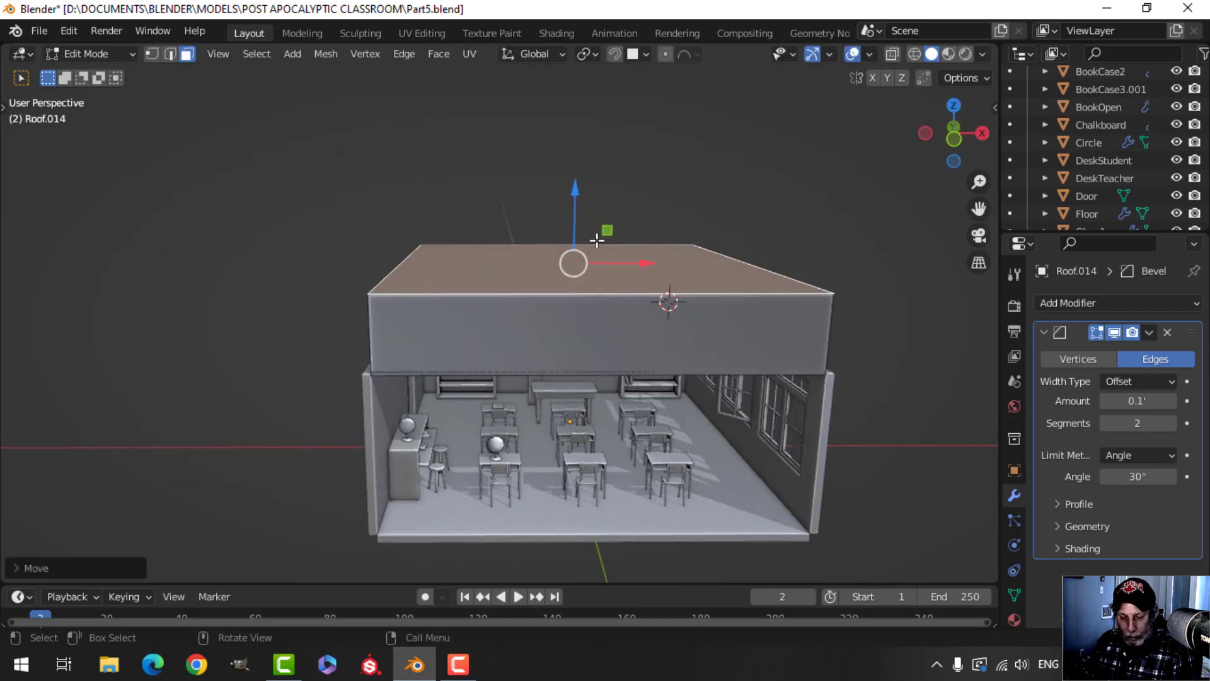
# Snap the 3D cursor to the enclosure's selected top face, return to Object Mode and hide the enclosure
pyautogui.hotkey('shift', 's')
pyautogui.click(592, 344)
pyautogui.press('Tab')
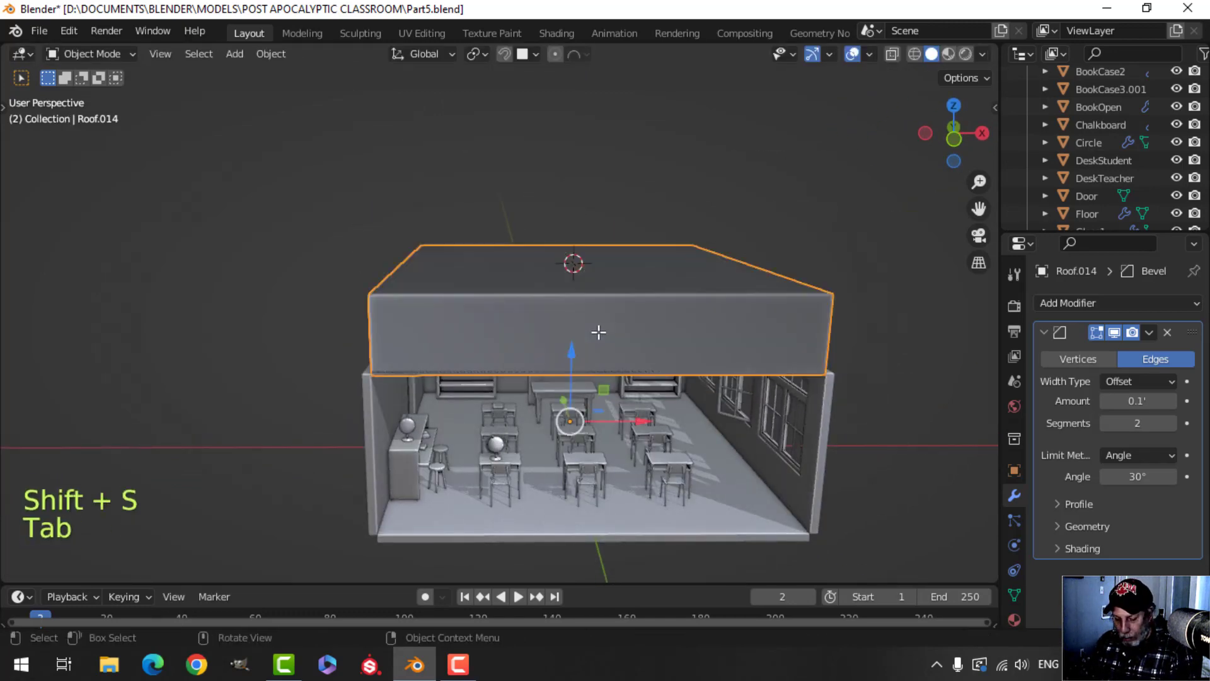
pyautogui.press('h')
# Add a cylinder at the 3D cursor with 16 vertices, radius 1', depth 2' and Cap Fill Type set to Nothing
pyautogui.moveTo(598, 332)
pyautogui.mouseDown(button='middle')
pyautogui.moveTo(577, 410)
pyautogui.moveTo(649, 315)
pyautogui.moveTo(569, 355)
pyautogui.moveTo(584, 316)
pyautogui.mouseUp(button='middle')
pyautogui.hotkey('shift', 'a')
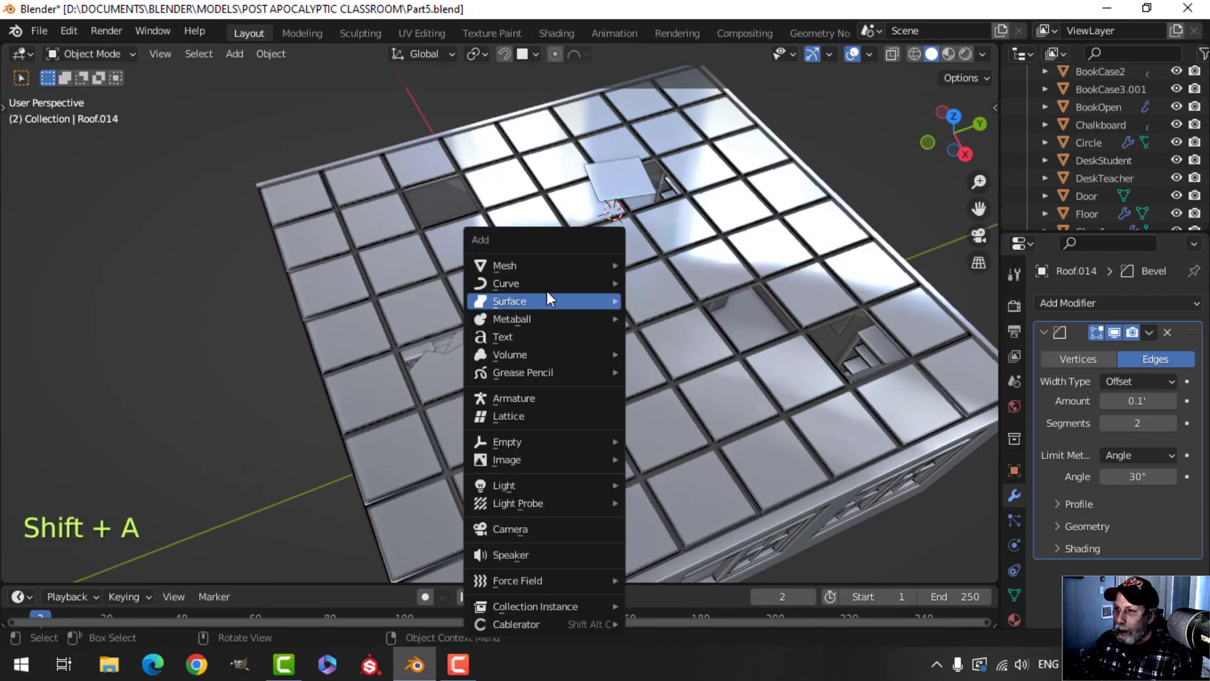
pyautogui.moveTo(531, 267)
pyautogui.click(671, 354)
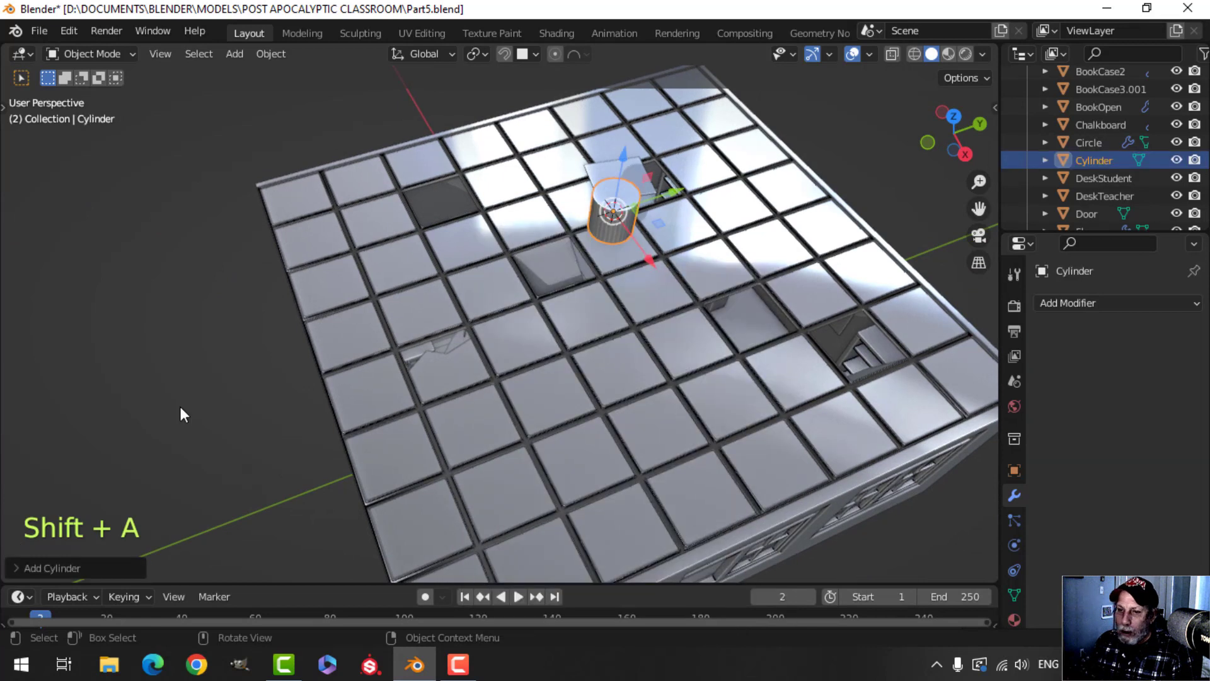
pyautogui.click(79, 569)
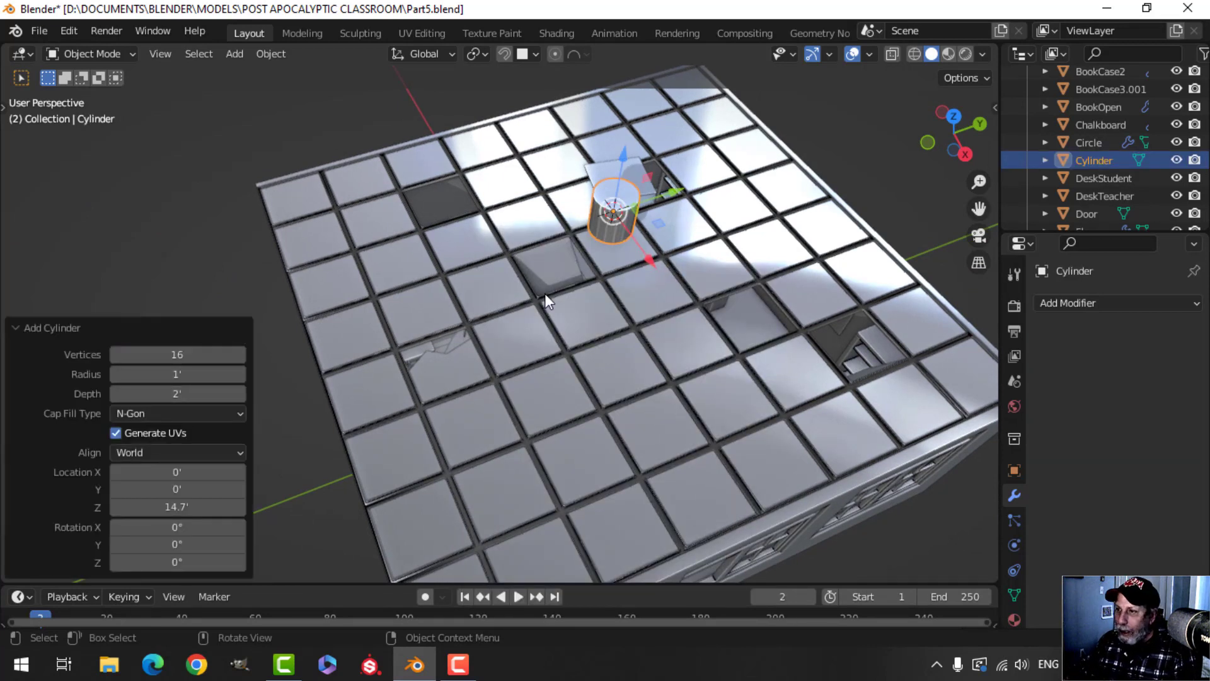
pyautogui.click(239, 414)
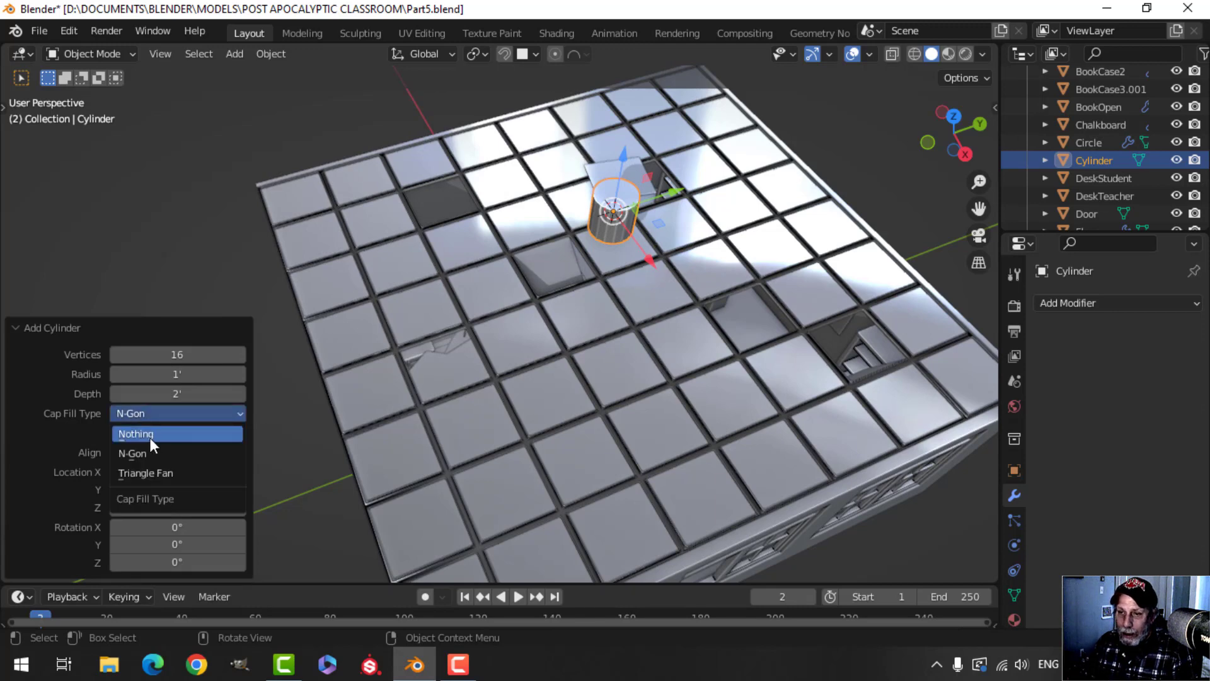
pyautogui.click(170, 432)
# Rotate the cylinder's geometry 90° about the global X axis in Edit Mode so it lies on its side
pyautogui.press('Tab')
pyautogui.moveTo(682, 277); pyautogui.dragTo(666, 280, button='middle')
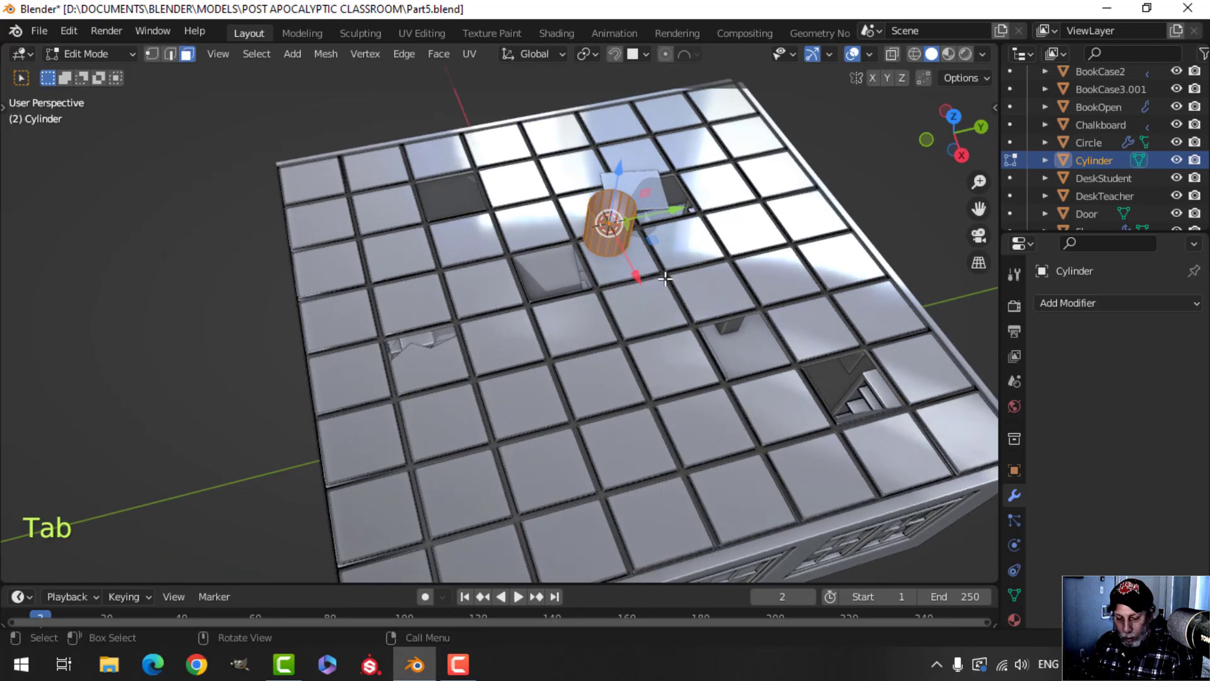
pyautogui.write('r0')
pyautogui.click(666, 280)
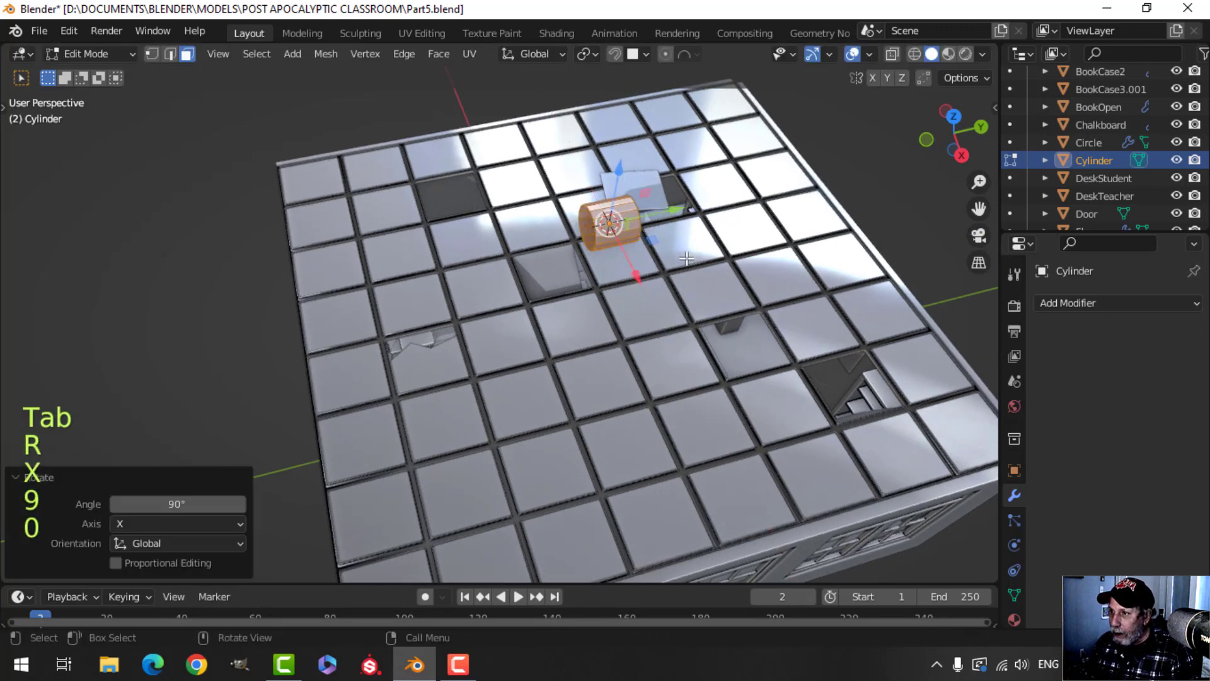
# Move the cylinder along Y to one edge of the ceiling and pull its opposite end loop along Y so the pipe spans the room
pyautogui.moveTo(716, 245); pyautogui.dragTo(695, 251, button='middle')
pyautogui.moveTo(669, 260); pyautogui.dragTo(390, 267)
pyautogui.hotkey('alt', 'a')
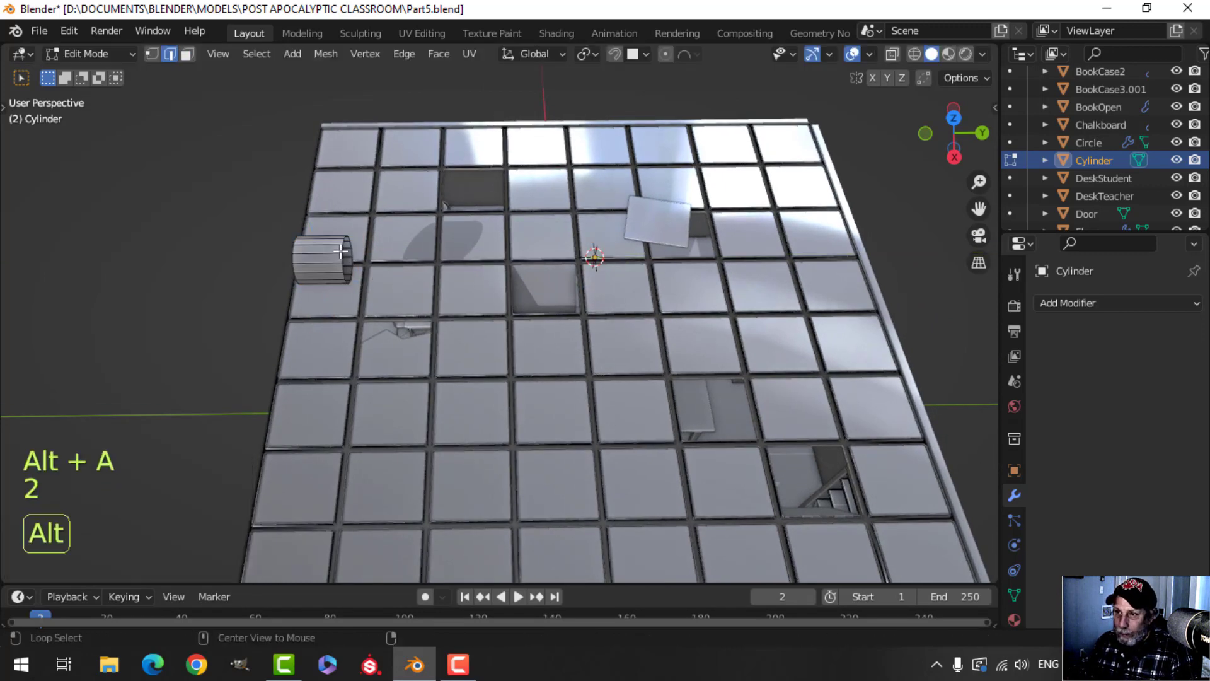
pyautogui.moveTo(424, 259); pyautogui.dragTo(823, 260)
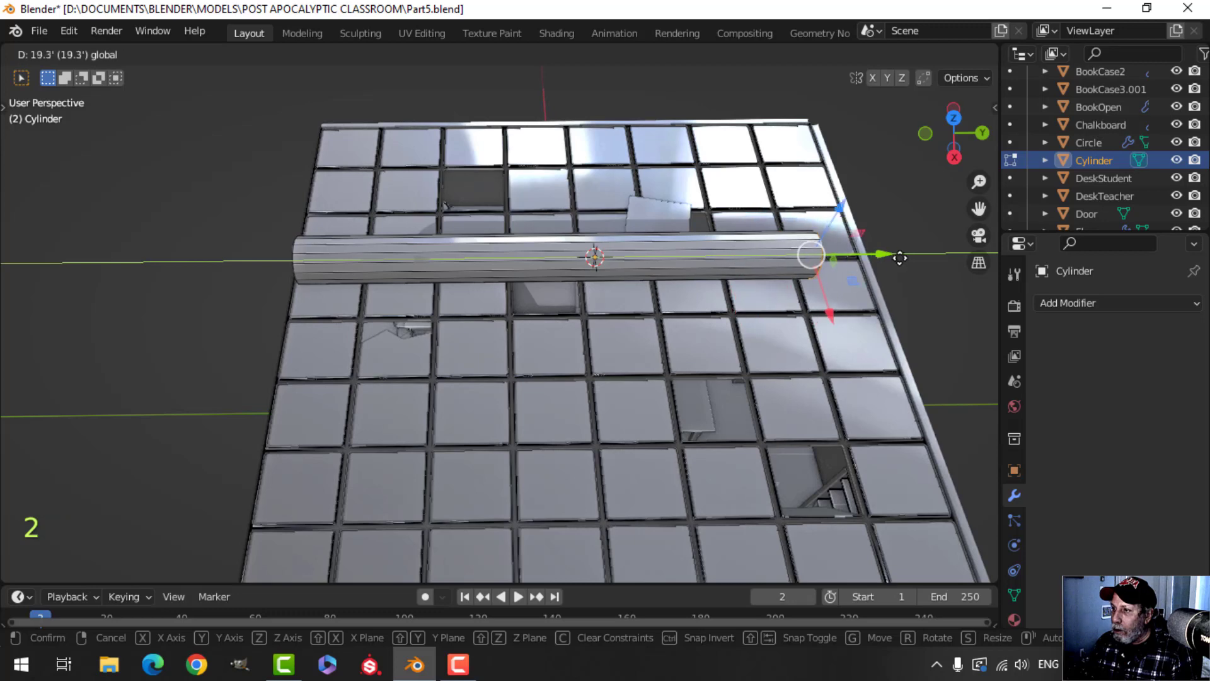
pyautogui.moveTo(899, 258); pyautogui.dragTo(940, 248)
# Select the whole pipe and, in front view, move it down to rest just above the ceiling tiles
pyautogui.moveTo(633, 259); pyautogui.dragTo(749, 186, button='middle')
pyautogui.press('a')
pyautogui.press('KP_1')
pyautogui.press('g')
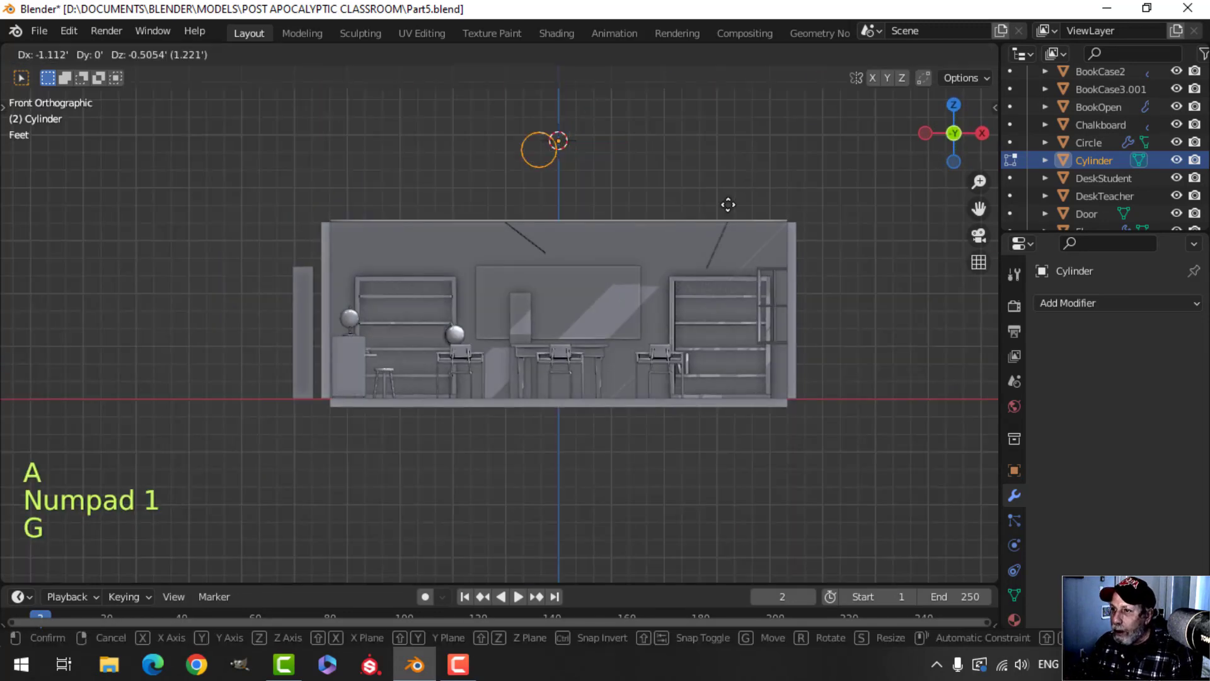
pyautogui.click(715, 240)
pyautogui.scroll(3, 649, 198)
pyautogui.moveTo(648, 197); pyautogui.dragTo(696, 281, button='middle')
pyautogui.scroll(3, 700, 297)
# Duplicate the pipe, offset the copy -2.5421' along X, and scale it to 0.402 in X and Z while keeping its length
pyautogui.hotkey('shift', 'd')
pyautogui.rightClick(697, 278)
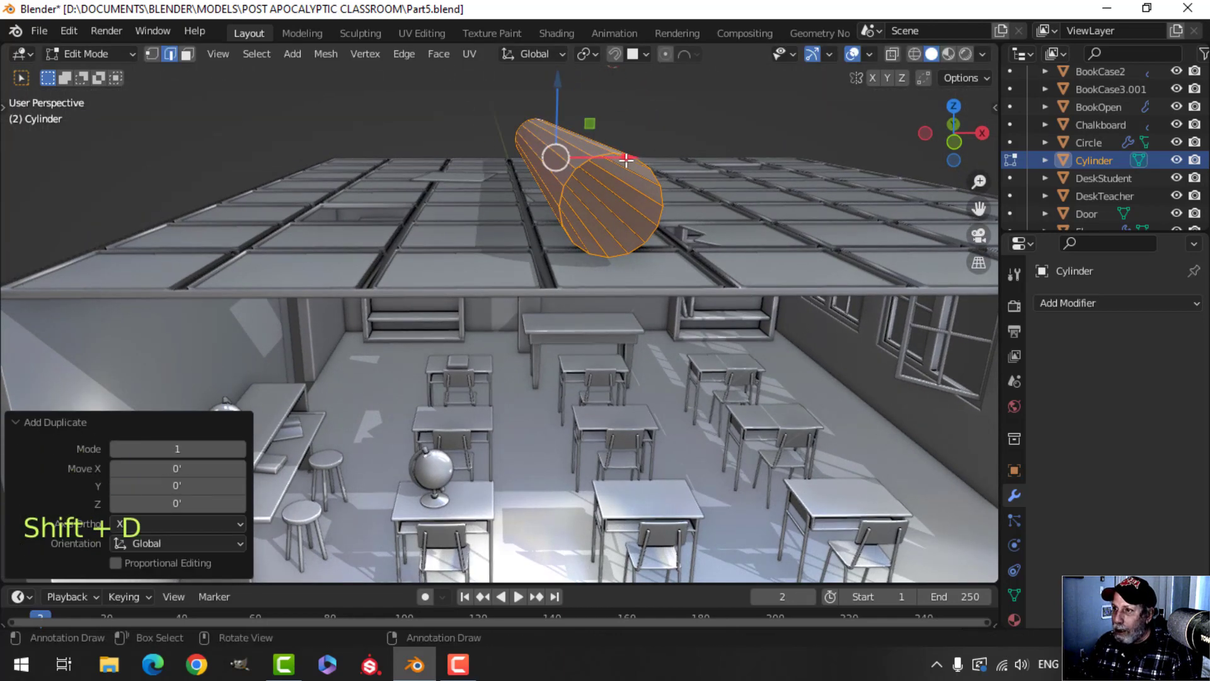
pyautogui.moveTo(626, 160); pyautogui.dragTo(559, 174)
pyautogui.press('s')
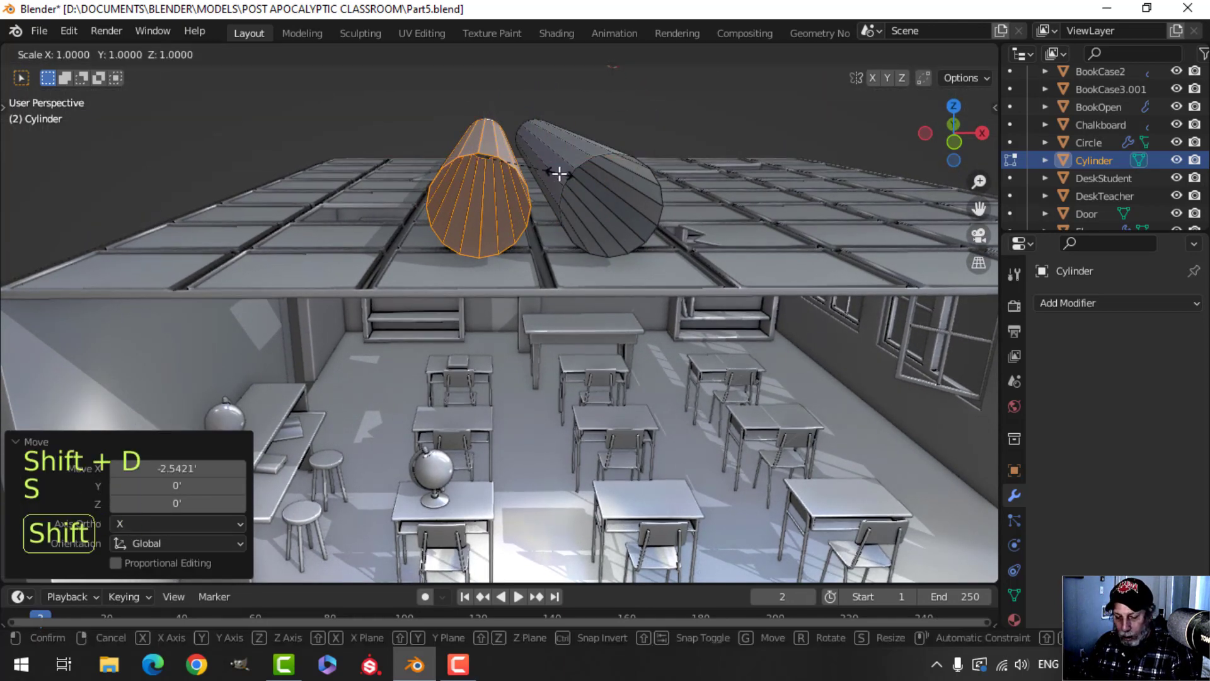
pyautogui.hotkey('shift', 'y')
pyautogui.click(511, 179)
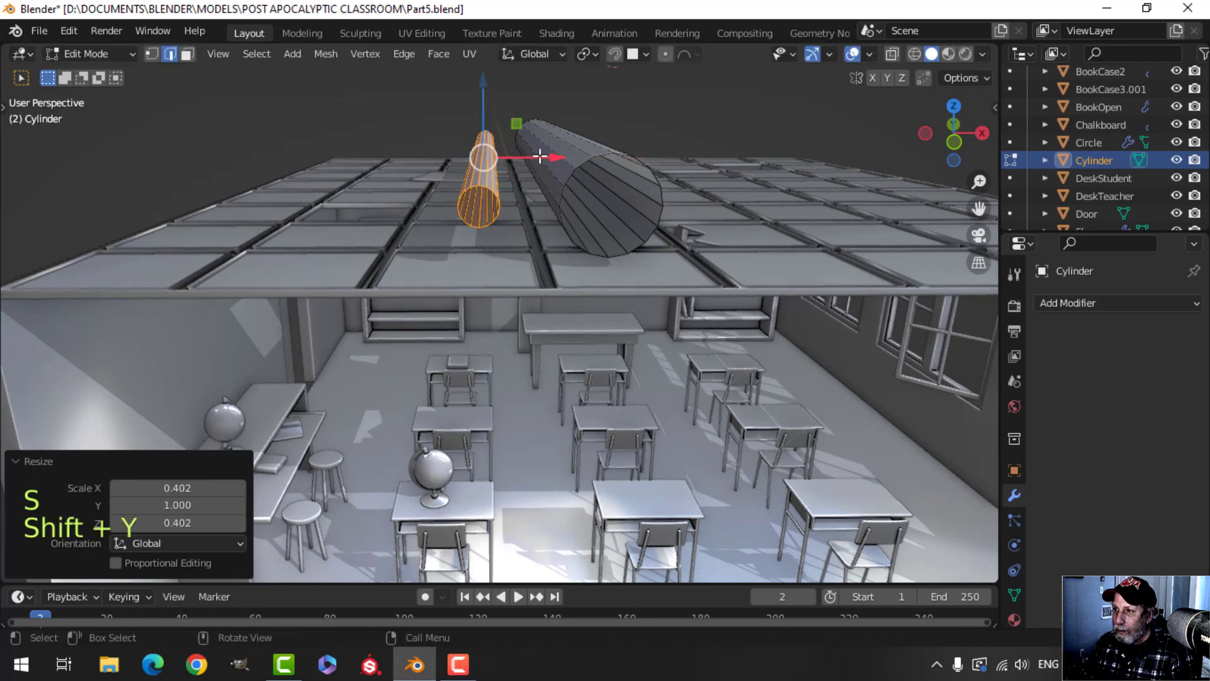
# Move the thin pipe close beside the large one and lower it slightly, and place a duplicate farther toward the door-side wall
pyautogui.moveTo(540, 156); pyautogui.dragTo(562, 159)
pyautogui.moveTo(506, 95); pyautogui.dragTo(512, 104)
pyautogui.moveTo(512, 103); pyautogui.dragTo(572, 166, button='middle')
pyautogui.hotkey('shift', 'd')
pyautogui.moveTo(567, 187); pyautogui.dragTo(463, 187)
# Return to Object Mode, deselect the pipes and examine them through the ceiling gaps from inside the classroom
pyautogui.moveTo(503, 174); pyautogui.dragTo(561, 169, button='middle')
pyautogui.scroll(-3, 527, 162)
pyautogui.press('Tab')
pyautogui.scroll(3, 596, 226)
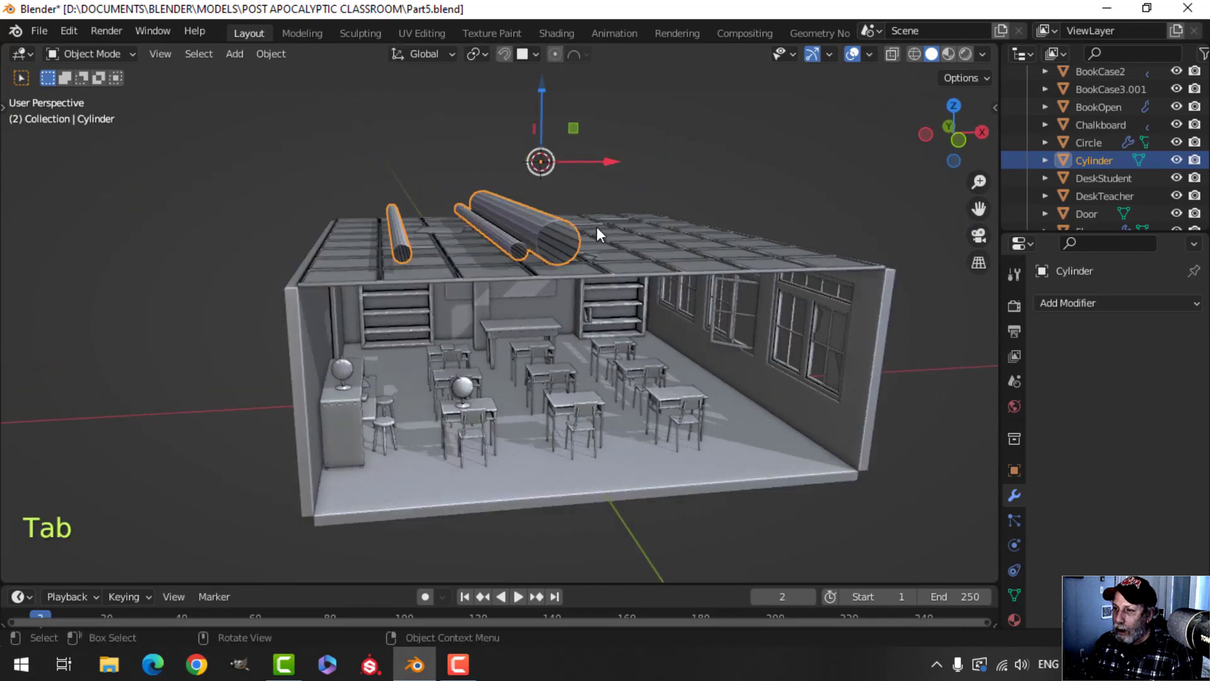
pyautogui.moveTo(597, 226); pyautogui.dragTo(577, 179, button='middle')
pyautogui.hotkey('alt', 'a')
pyautogui.scroll(3, 574, 232)
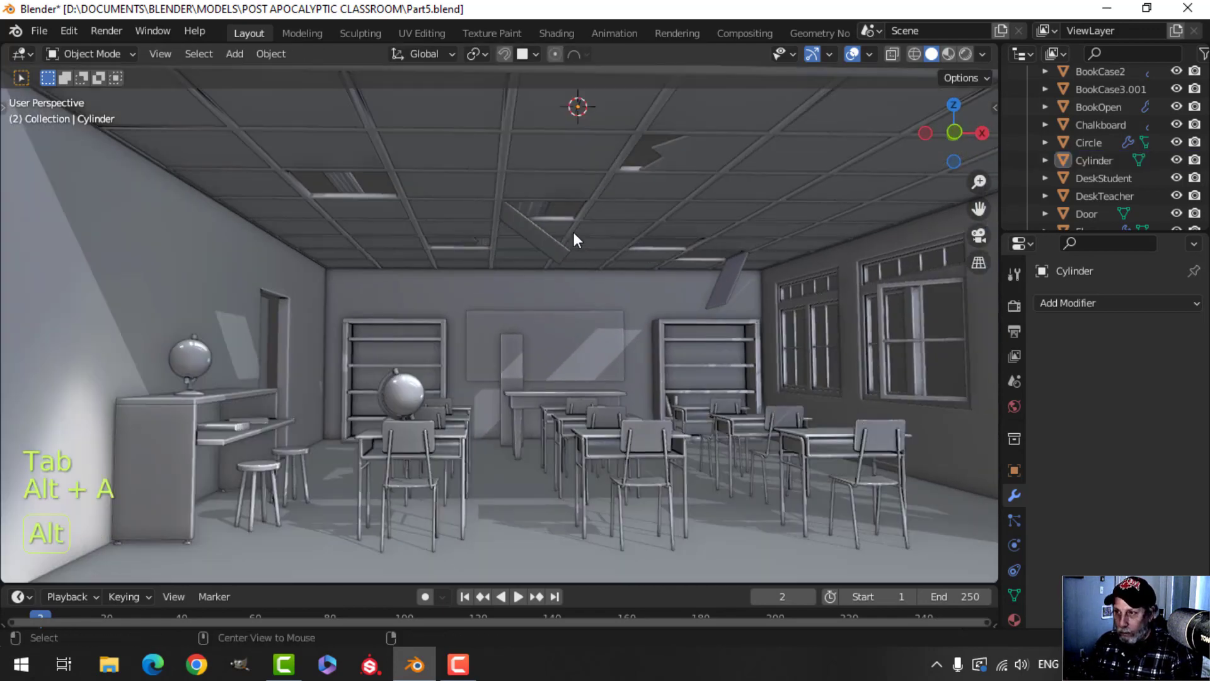
# Unhide all objects, then hide the back wall and the roof enclosure so the pipes and ceiling grid are accessible
pyautogui.moveTo(573, 230); pyautogui.dragTo(554, 185, button='middle')
pyautogui.click(547, 126)
pyautogui.rightClick(547, 123)
pyautogui.click(547, 125)
pyautogui.hotkey('alt', 'a')
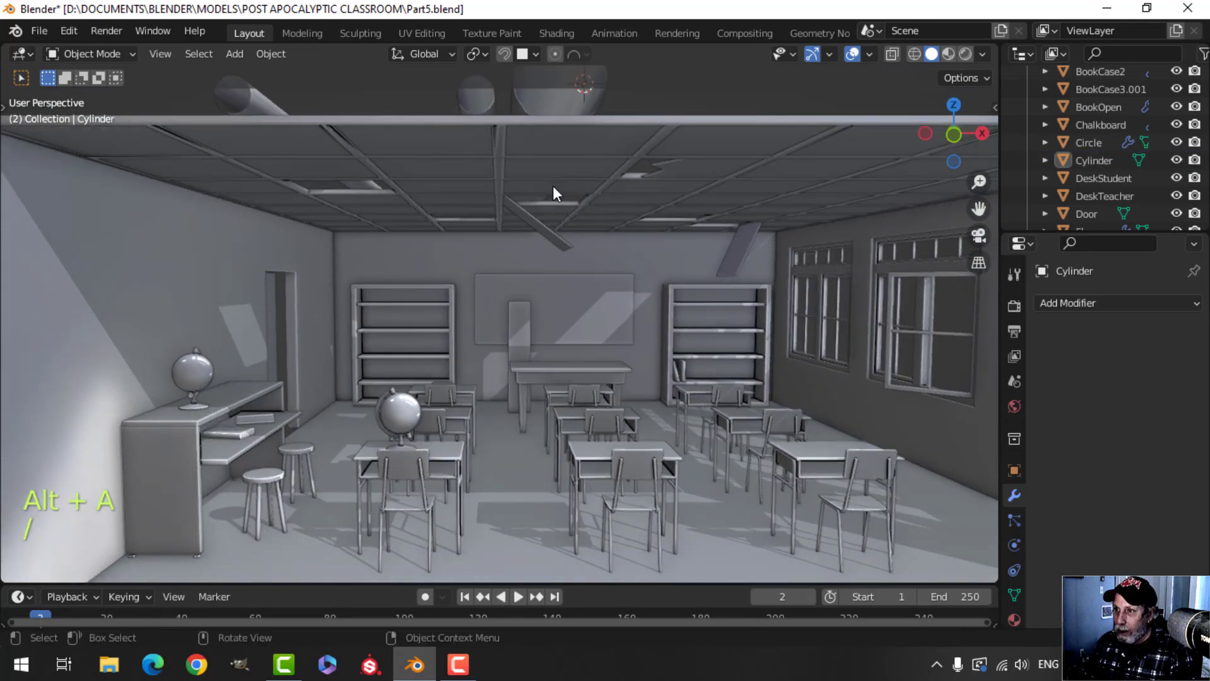
pyautogui.hotkey('alt', 'h')
pyautogui.click(550, 274)
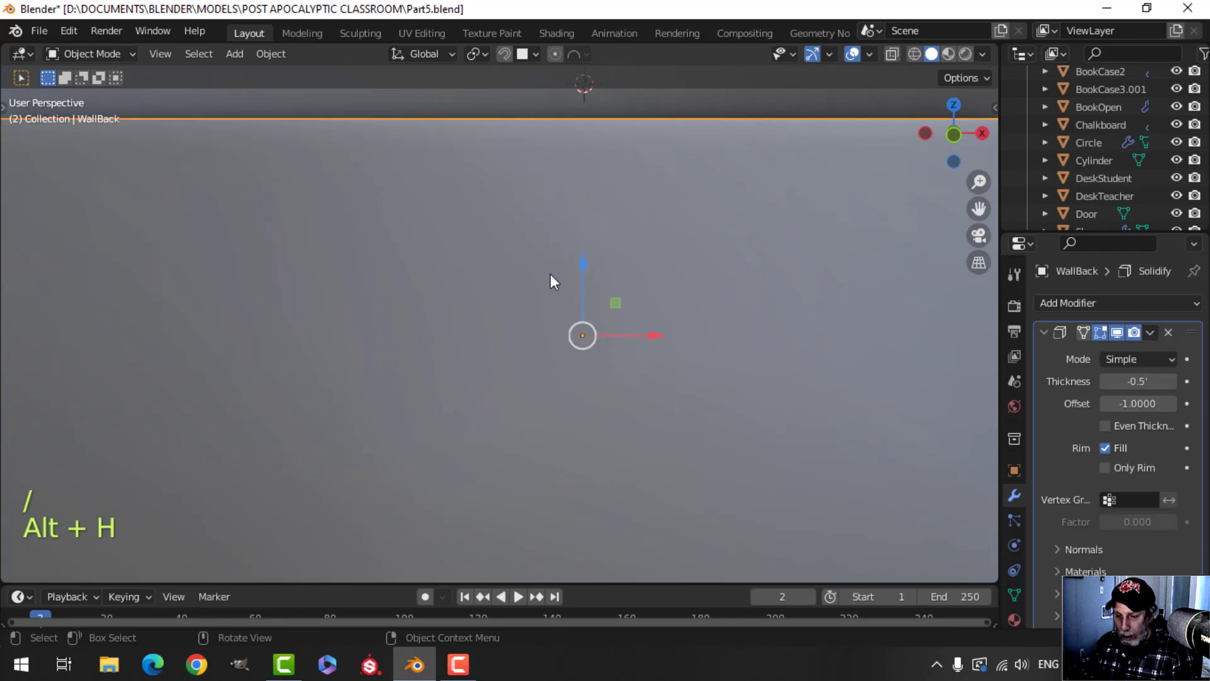
pyautogui.press('h')
pyautogui.moveTo(545, 250); pyautogui.dragTo(589, 273, button='middle')
pyautogui.scroll(2, 568, 234)
pyautogui.scroll(-3, 615, 290)
pyautogui.click(656, 218)
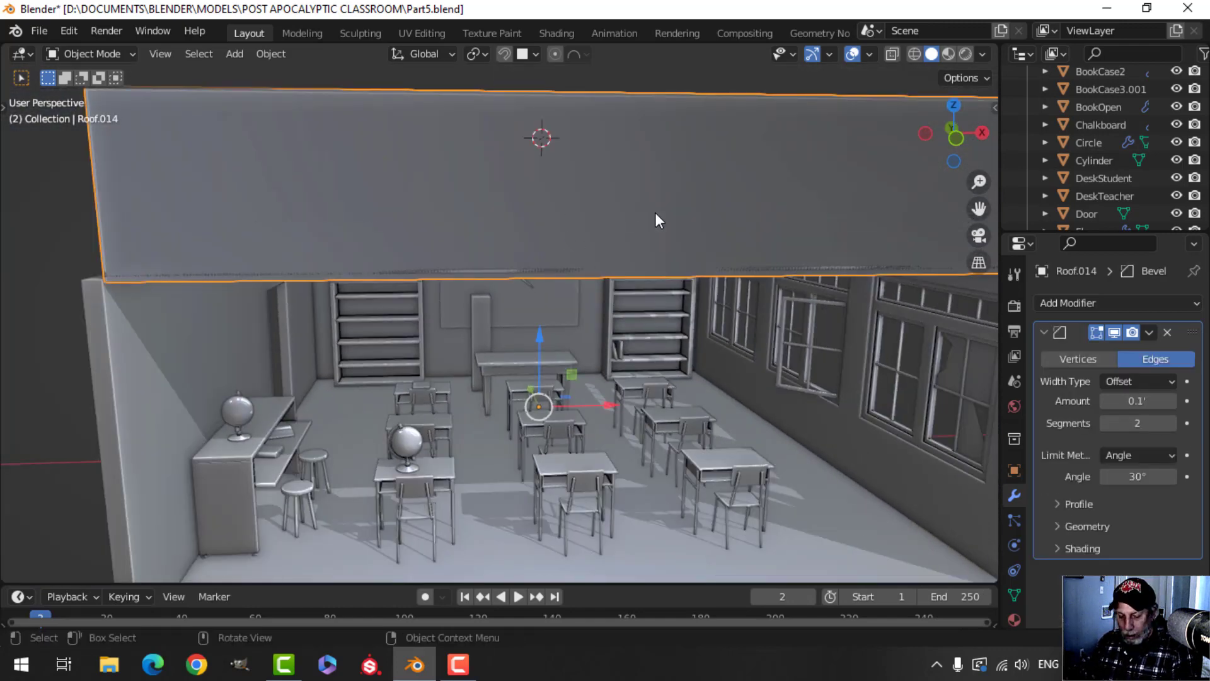
pyautogui.press('h')
# Add a NURBS path above the ceiling and scale all its control points to about 2.34 in Edit Mode
pyautogui.hotkey('shift', 'a')
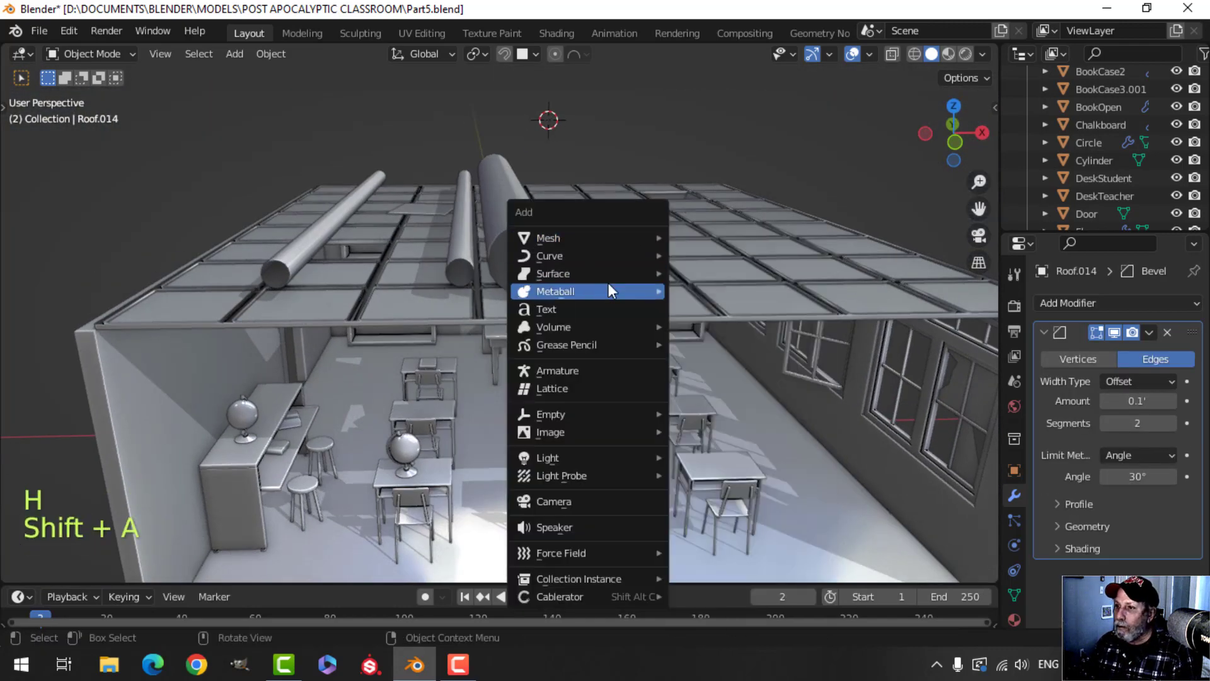
pyautogui.moveTo(592, 256)
pyautogui.click(731, 332)
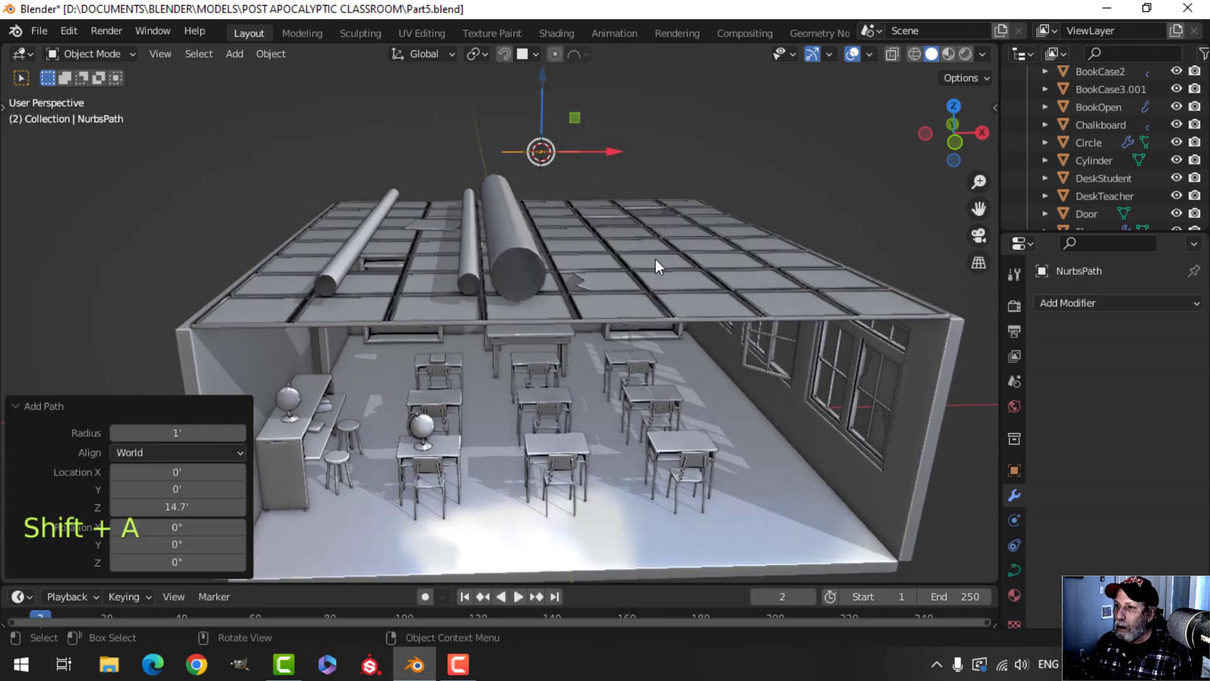
pyautogui.press('Tab')
pyautogui.press('a')
pyautogui.press('s')
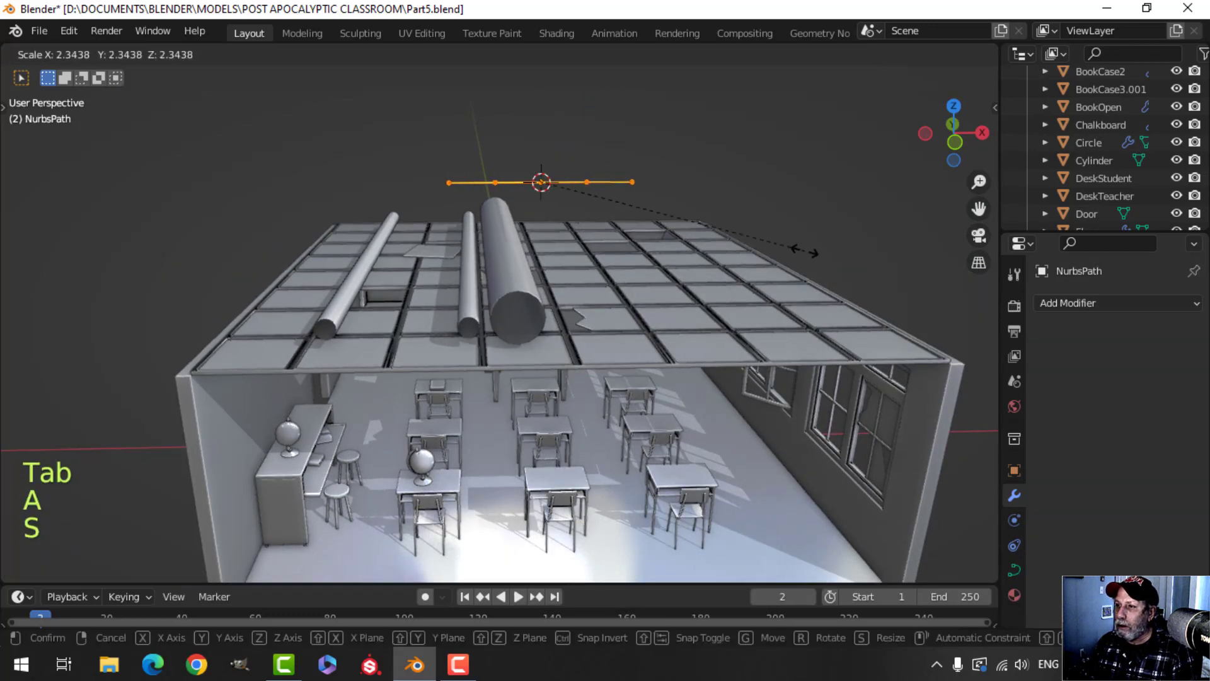
pyautogui.click(805, 251)
# Move the path's middle control point -8.1112' along Z and scale its two neighbouring points closer together along X
pyautogui.click(540, 183)
pyautogui.moveTo(540, 113); pyautogui.dragTo(540, 262)
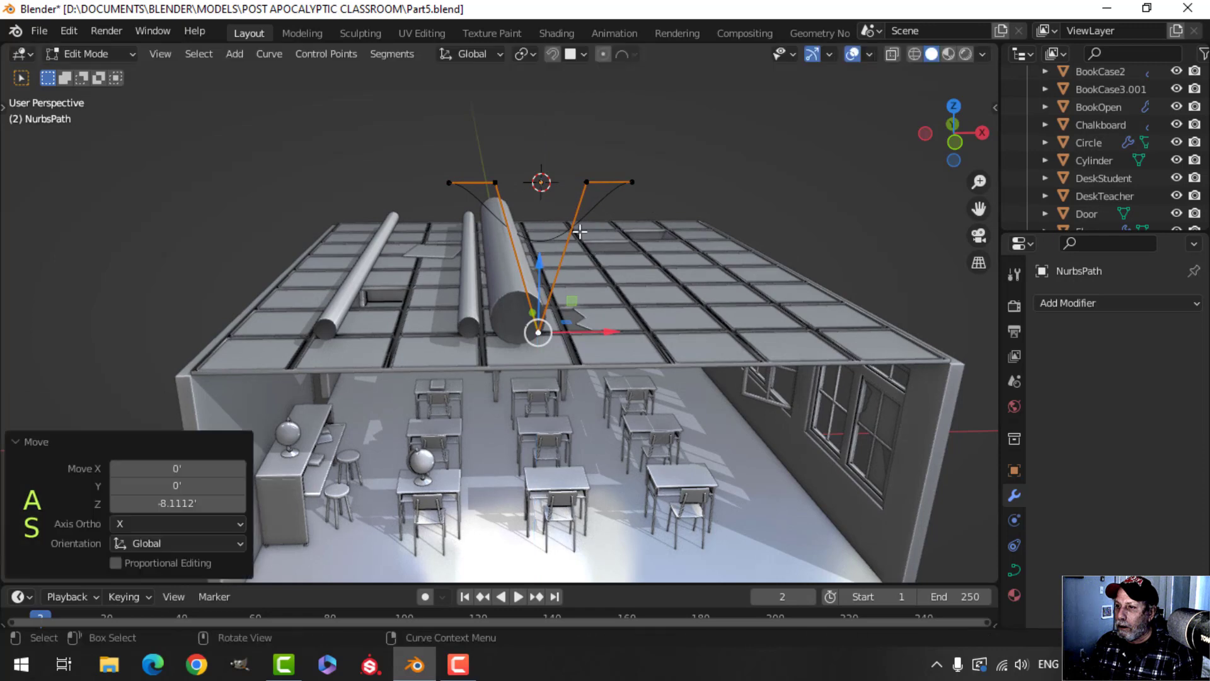
pyautogui.click(584, 181)
pyautogui.press('s')
pyautogui.press('x')
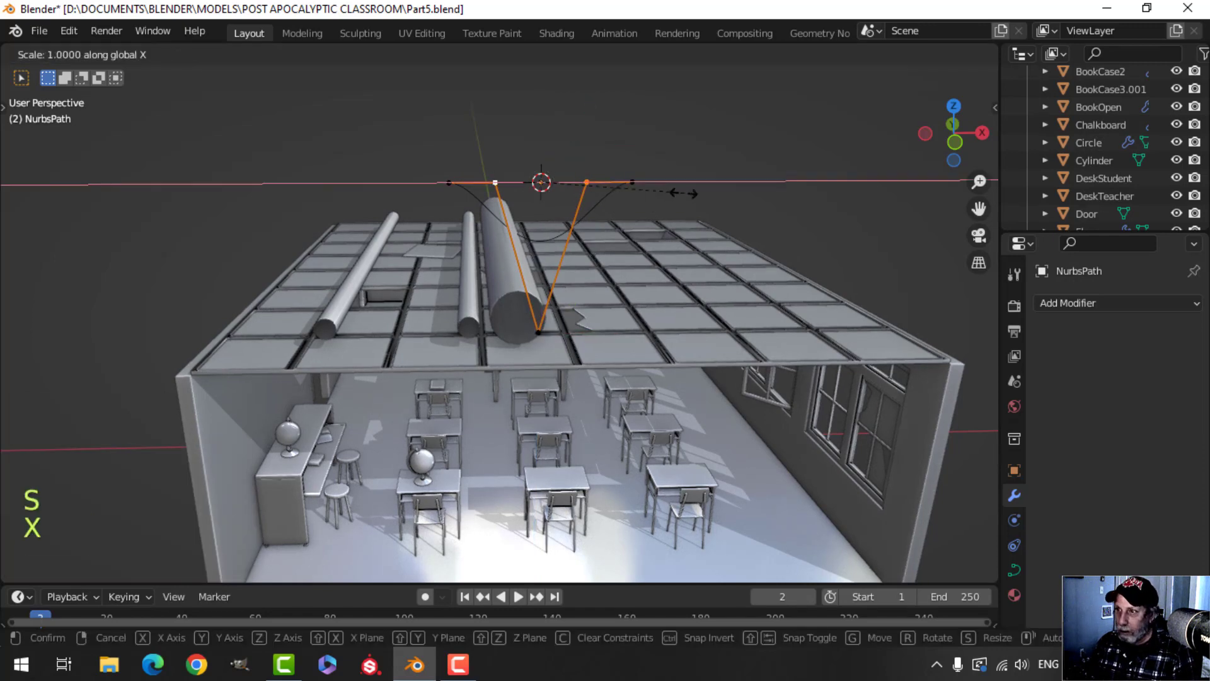
pyautogui.click(615, 199)
# Select all path points and move them -7.172' along X, -5.0698' along Y, and down along Z toward the ceiling
pyautogui.press('a')
pyautogui.moveTo(615, 199); pyautogui.dragTo(629, 213, button='middle')
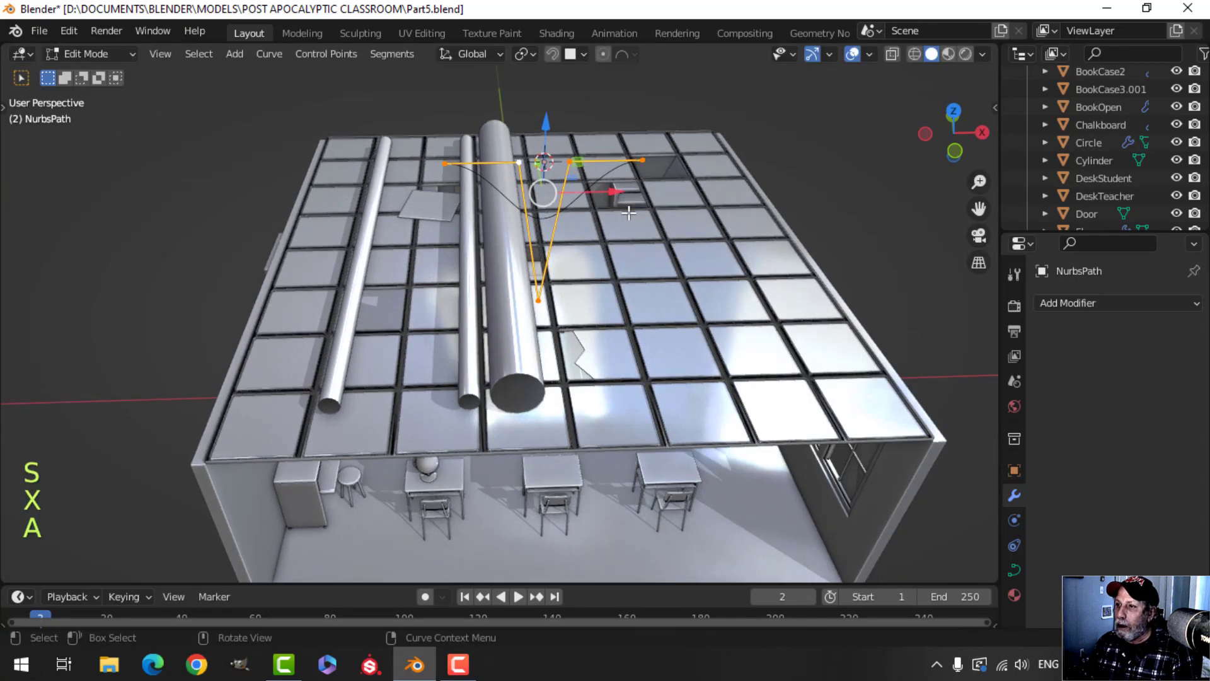
pyautogui.click(504, 189)
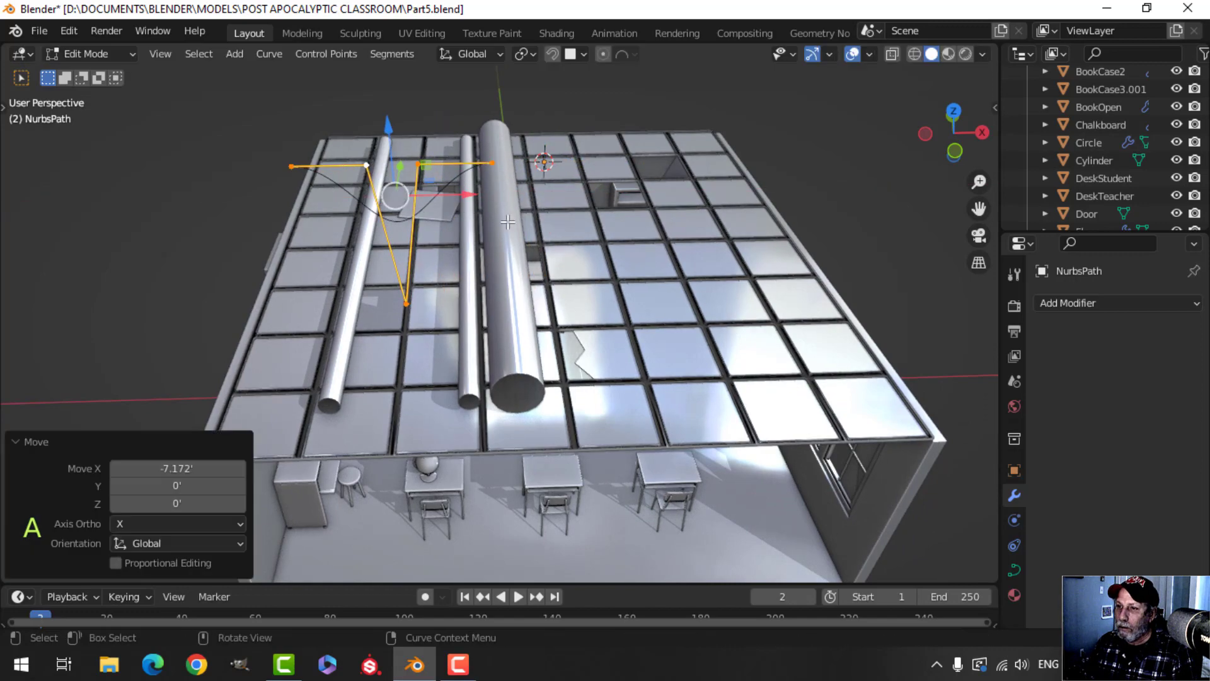
pyautogui.moveTo(504, 189); pyautogui.dragTo(463, 227, button='middle')
pyautogui.press('g')
pyautogui.press('y')
pyautogui.click(450, 230)
pyautogui.press('g')
pyautogui.press('z')
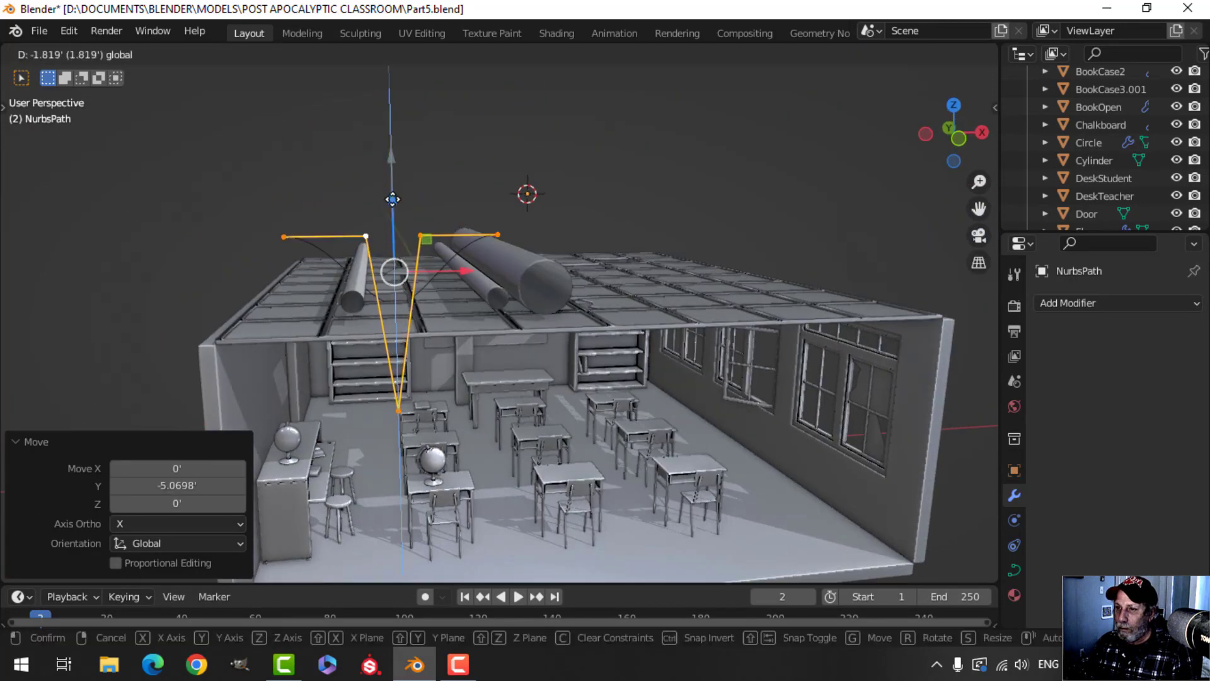
pyautogui.click(389, 216)
# Lower the path's two window-side points below the ceiling, then in front view move the end point up toward the windows, just above ceiling level
pyautogui.click(494, 252)
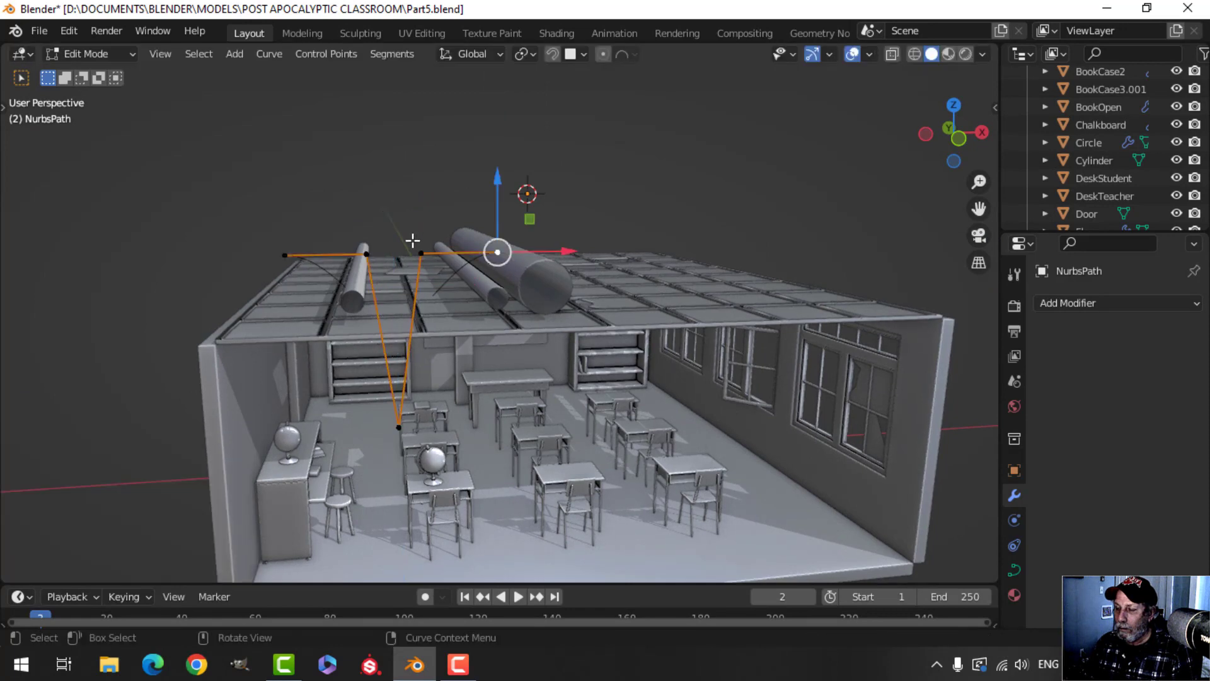
pyautogui.moveTo(463, 184); pyautogui.dragTo(462, 263)
pyautogui.moveTo(549, 310); pyautogui.dragTo(545, 270, button='middle')
pyautogui.hotkey('alt', 'a')
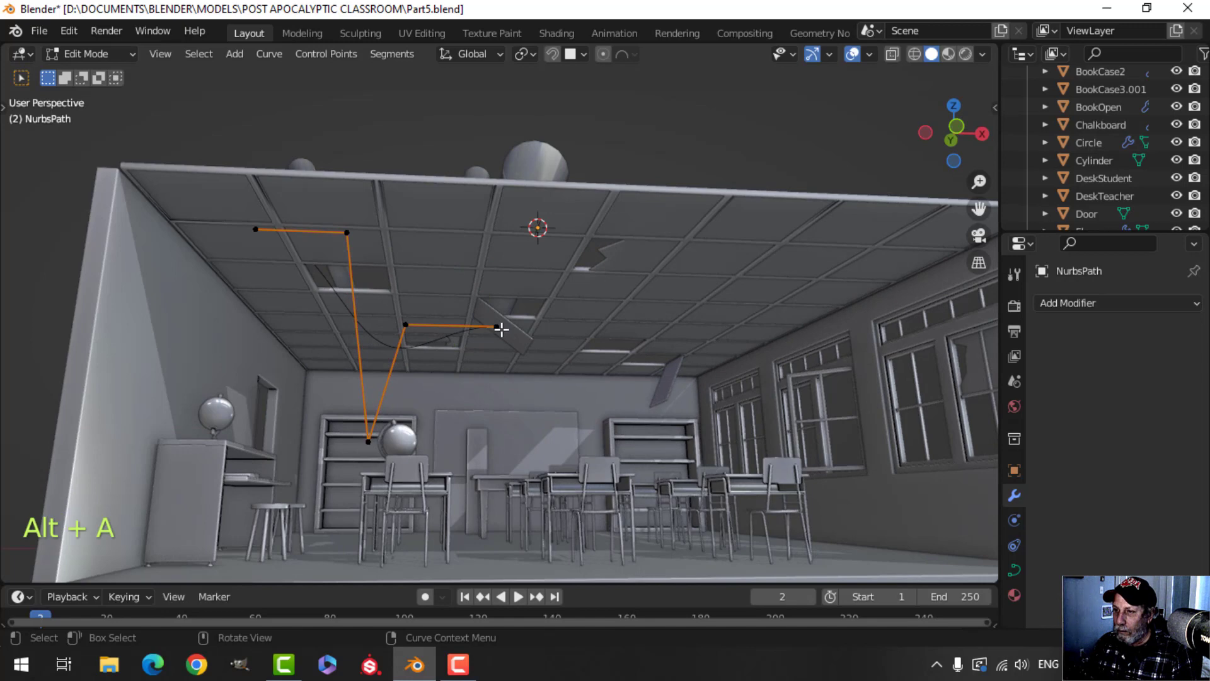
pyautogui.click(497, 327)
pyautogui.moveTo(498, 327); pyautogui.dragTo(602, 327, button='middle')
pyautogui.press('KP_1')
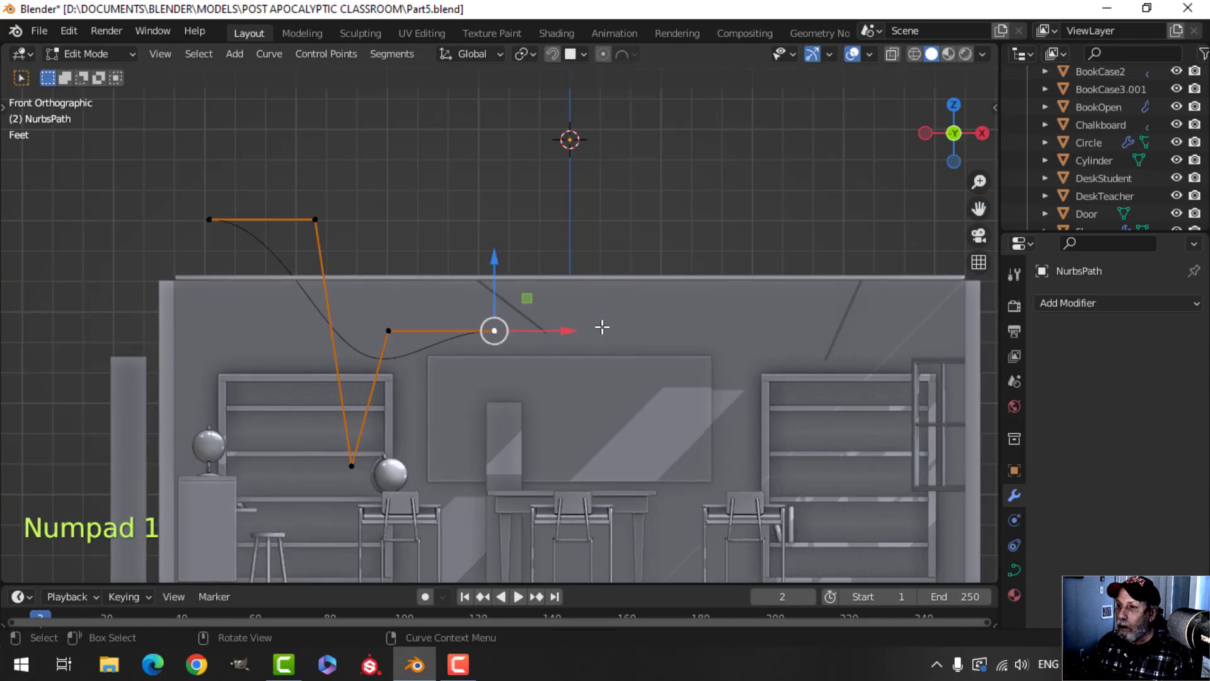
pyautogui.press('g')
pyautogui.click(688, 262)
# Move the second-to-last point 1.9469' in X, 0.40262' in Y and -0.55072' in Z, then shift the end point forward along Y and raise it
pyautogui.moveTo(689, 262); pyautogui.dragTo(394, 379, button='middle')
pyautogui.click(391, 323)
pyautogui.press('g')
pyautogui.click(469, 348)
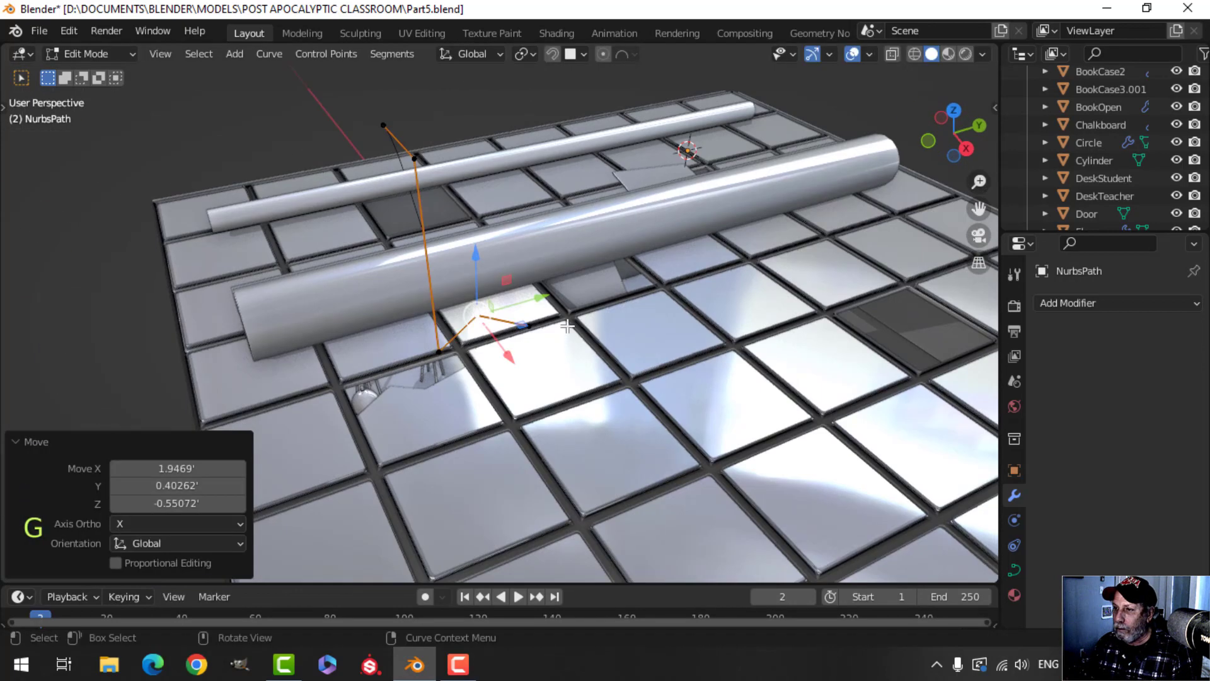
pyautogui.click(529, 325)
pyautogui.moveTo(601, 326); pyautogui.dragTo(500, 376, button='middle')
pyautogui.press('g')
pyautogui.press('y')
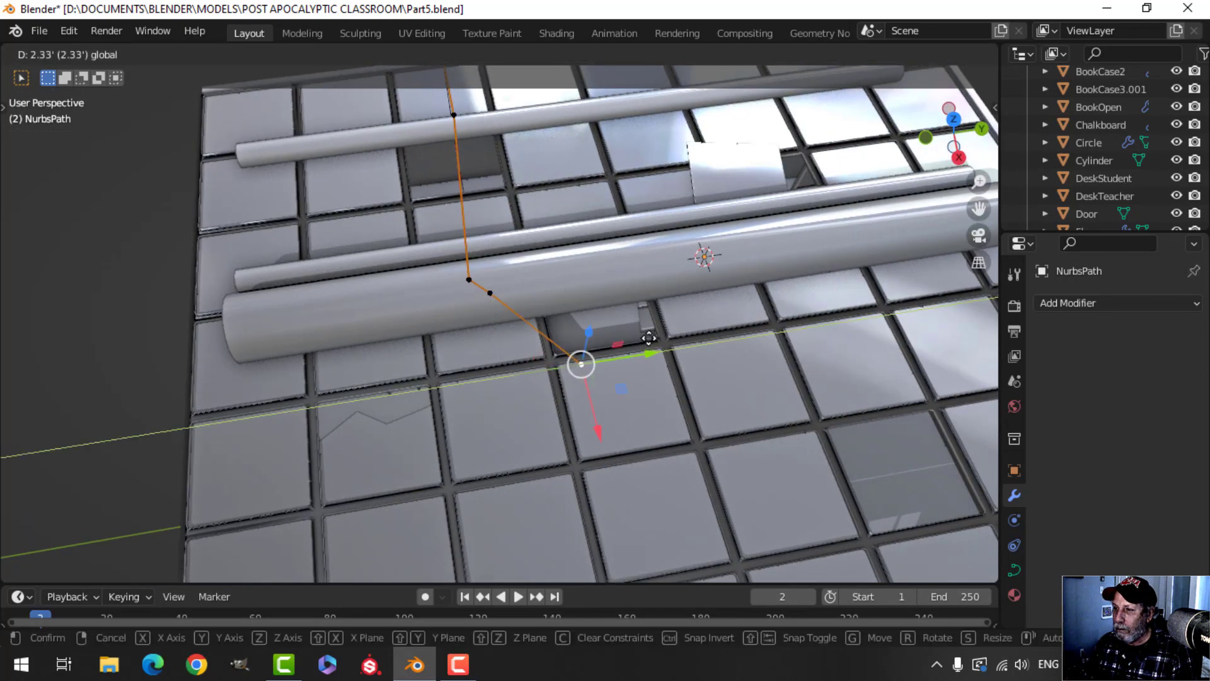
pyautogui.click(620, 362)
pyautogui.press('z')
pyautogui.click(601, 255)
# Move the second-to-last point and then the end point of the path along X toward the window wall
pyautogui.moveTo(601, 256); pyautogui.dragTo(624, 269, button='middle')
pyautogui.click(447, 347)
pyautogui.press('g')
pyautogui.press('x')
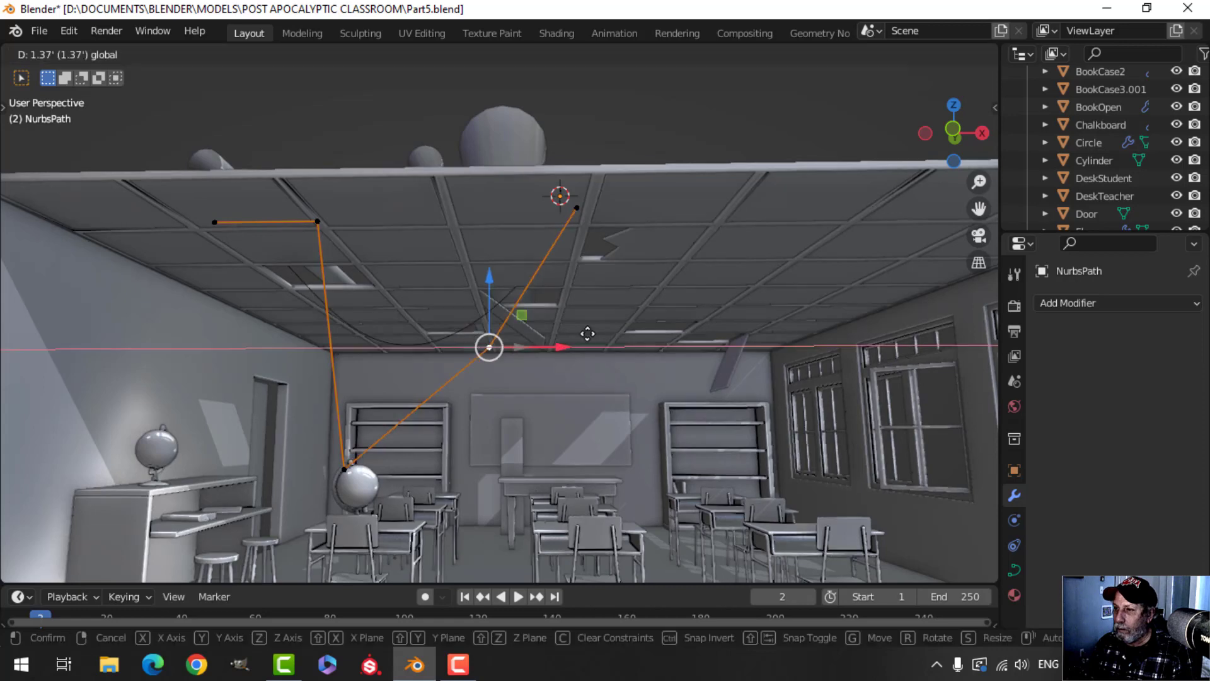
pyautogui.click(627, 334)
pyautogui.click(580, 202)
pyautogui.press('g')
pyautogui.press('x')
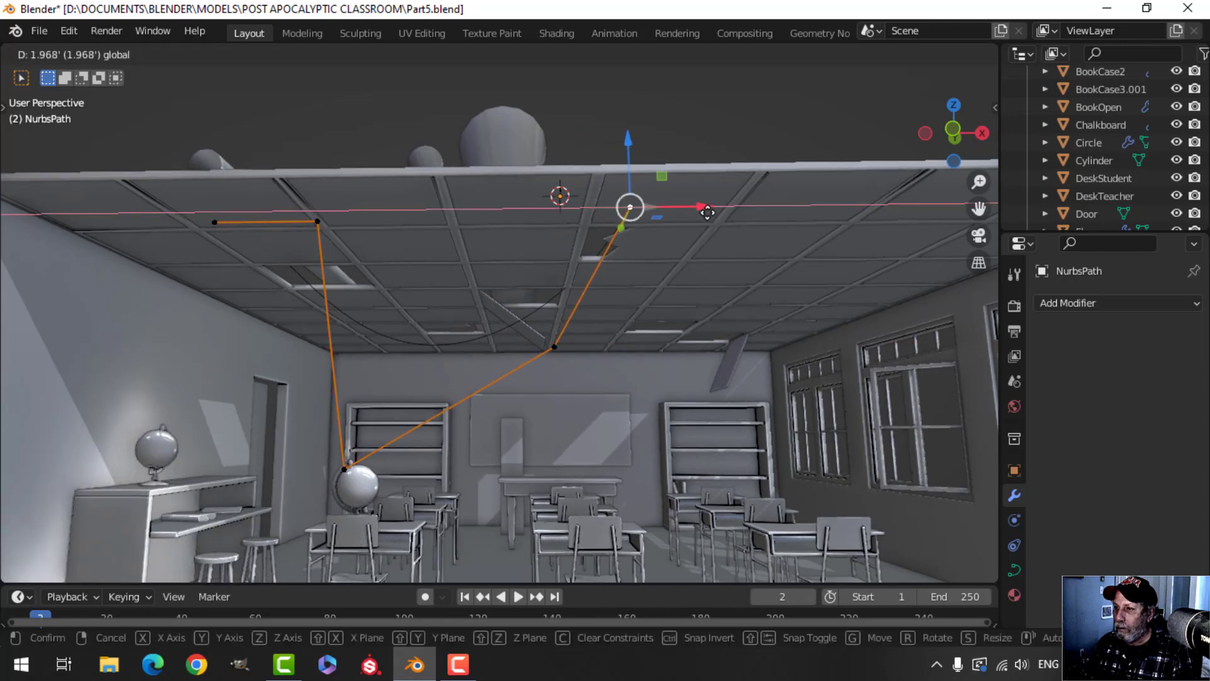
pyautogui.click(696, 213)
# Move the path's second-to-last point 2.0721' along Y toward the middle ceiling gap
pyautogui.moveTo(651, 256); pyautogui.dragTo(557, 321, button='middle')
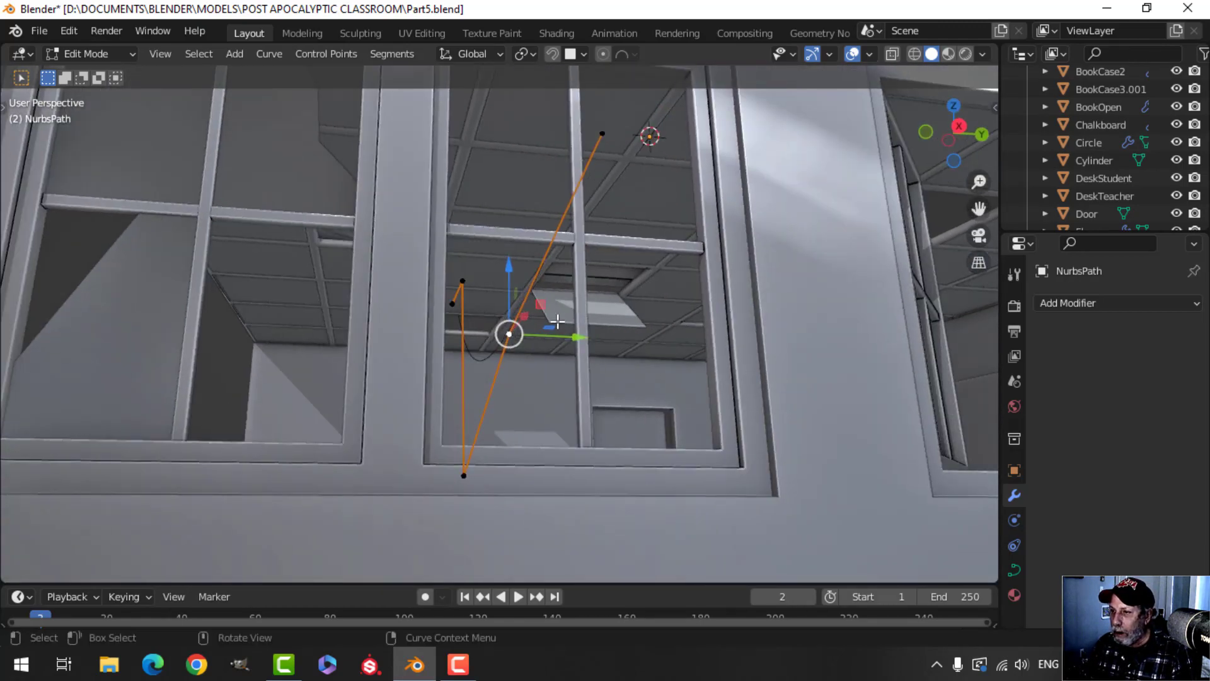
pyautogui.moveTo(578, 334); pyautogui.dragTo(654, 322)
pyautogui.moveTo(653, 322); pyautogui.dragTo(649, 319, button='middle')
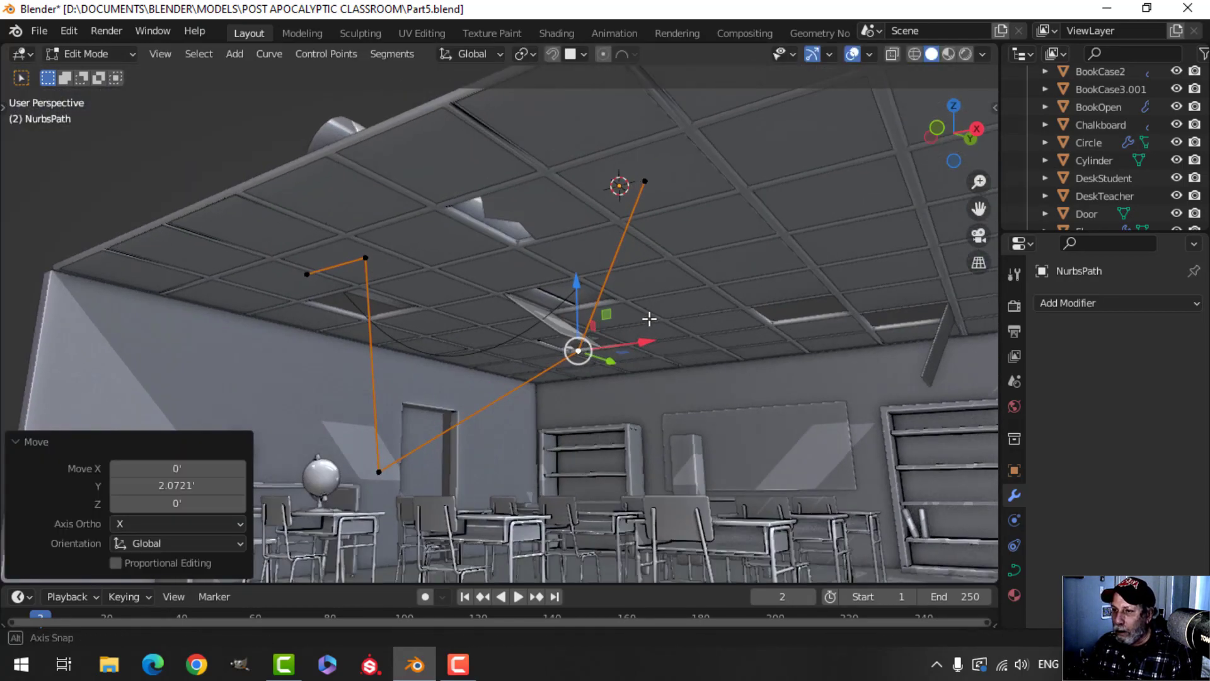
# Return to Object Mode and give the path a round bevel depth of 0.0513' to form a hanging cable
pyautogui.moveTo(365, 315); pyautogui.dragTo(826, 382, button='middle')
pyautogui.press('Tab')
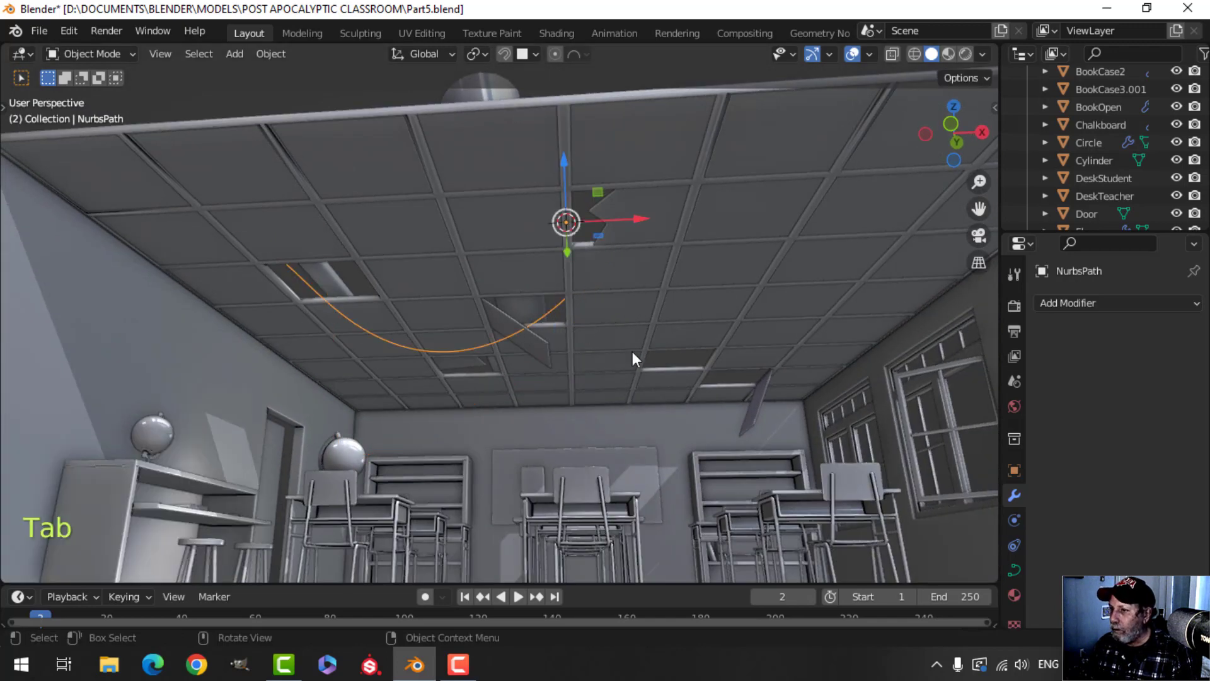
pyautogui.click(1014, 570)
pyautogui.scroll(-5, 1116, 410)
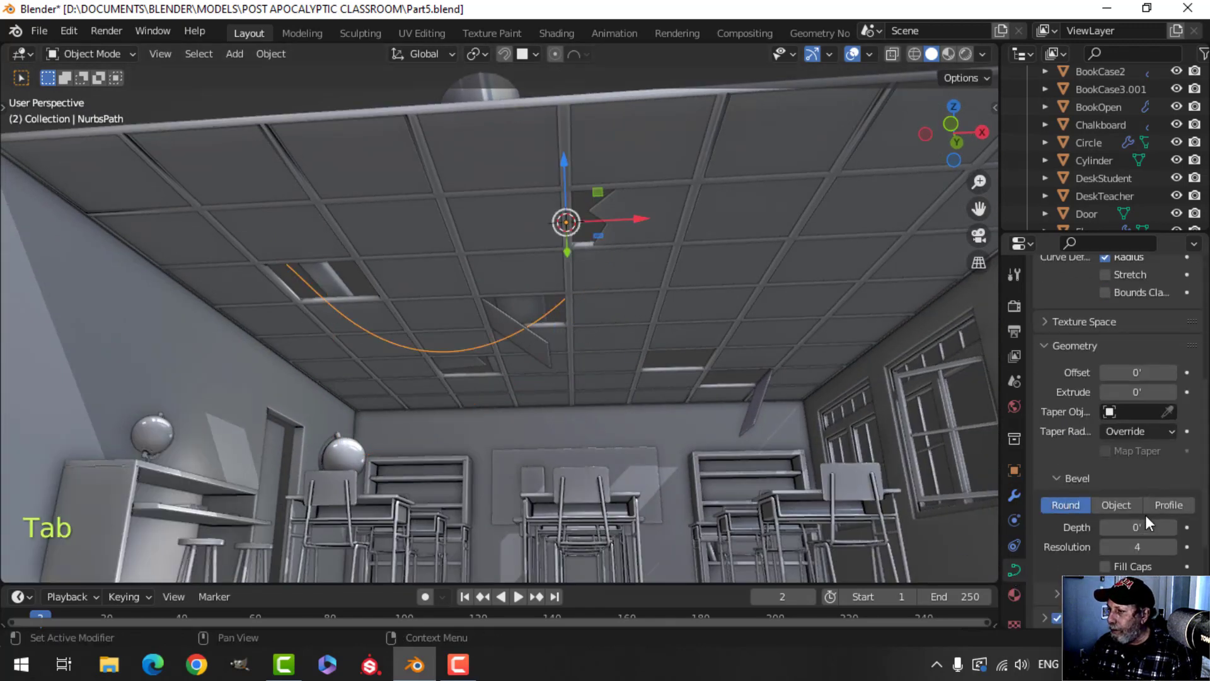
pyautogui.moveTo(1138, 492)
pyautogui.keyDown('shift'); pyautogui.mouseDown()
pyautogui.moveTo(1150, 491)
pyautogui.moveTo(1128, 491)
pyautogui.mouseUp(); pyautogui.keyUp('shift')
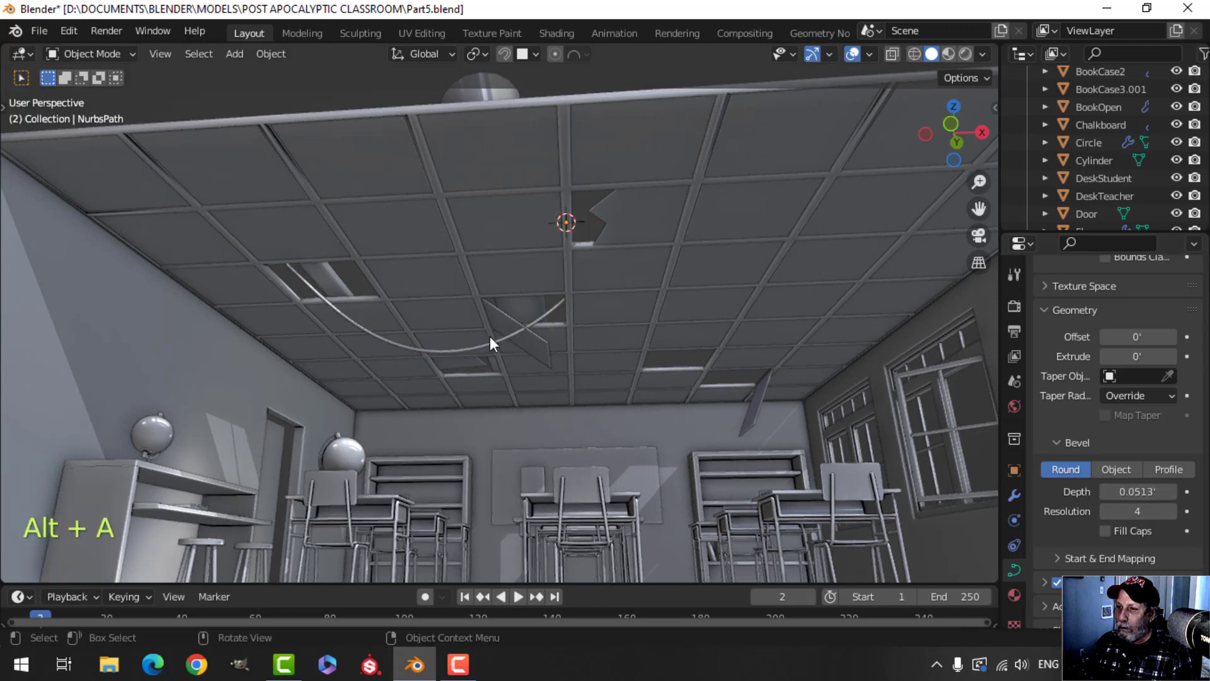
# Inspect the cable against the ceiling gaps, then unhide all objects and hide only the back wall again
pyautogui.moveTo(491, 337); pyautogui.dragTo(537, 351, button='middle')
pyautogui.scroll(4, 517, 382)
pyautogui.keyDown('shift'); pyautogui.moveTo(570, 337); pyautogui.dragTo(573, 363, button='middle'); pyautogui.keyUp('shift')
pyautogui.moveTo(589, 299); pyautogui.dragTo(567, 265, button='middle')
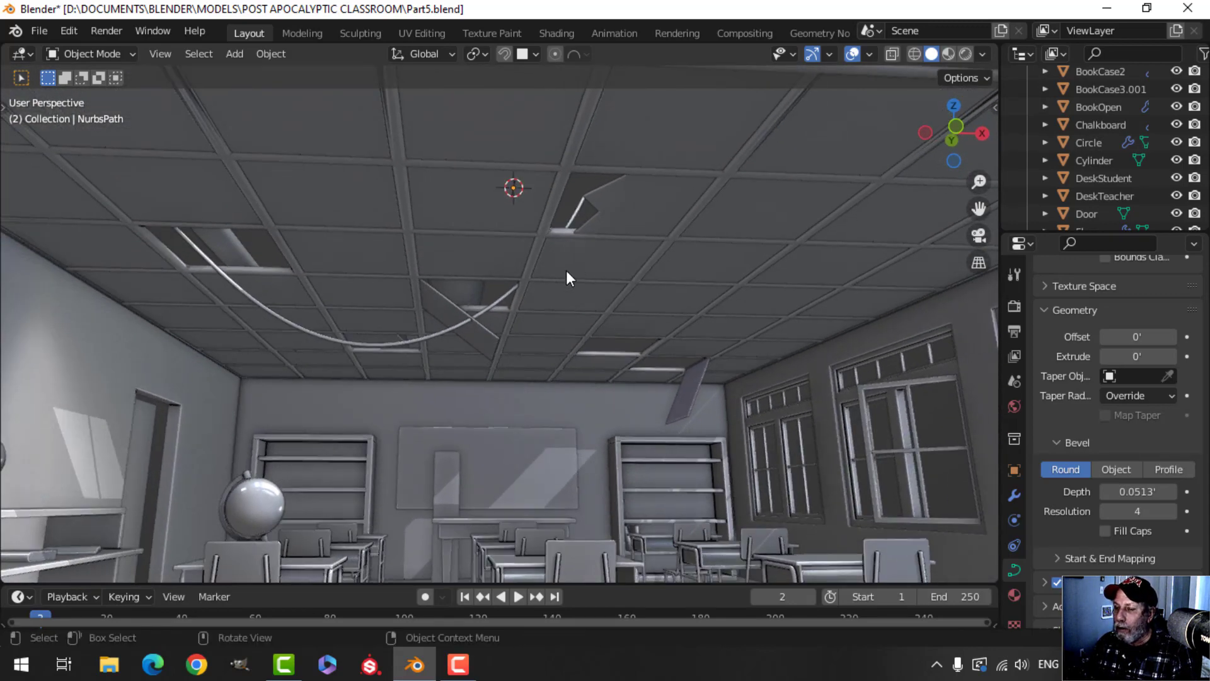
pyautogui.scroll(-2, 566, 270)
pyautogui.keyDown('shift'); pyautogui.moveTo(486, 331); pyautogui.dragTo(497, 387, button='middle'); pyautogui.keyUp('shift')
pyautogui.hotkey('alt', 'h')
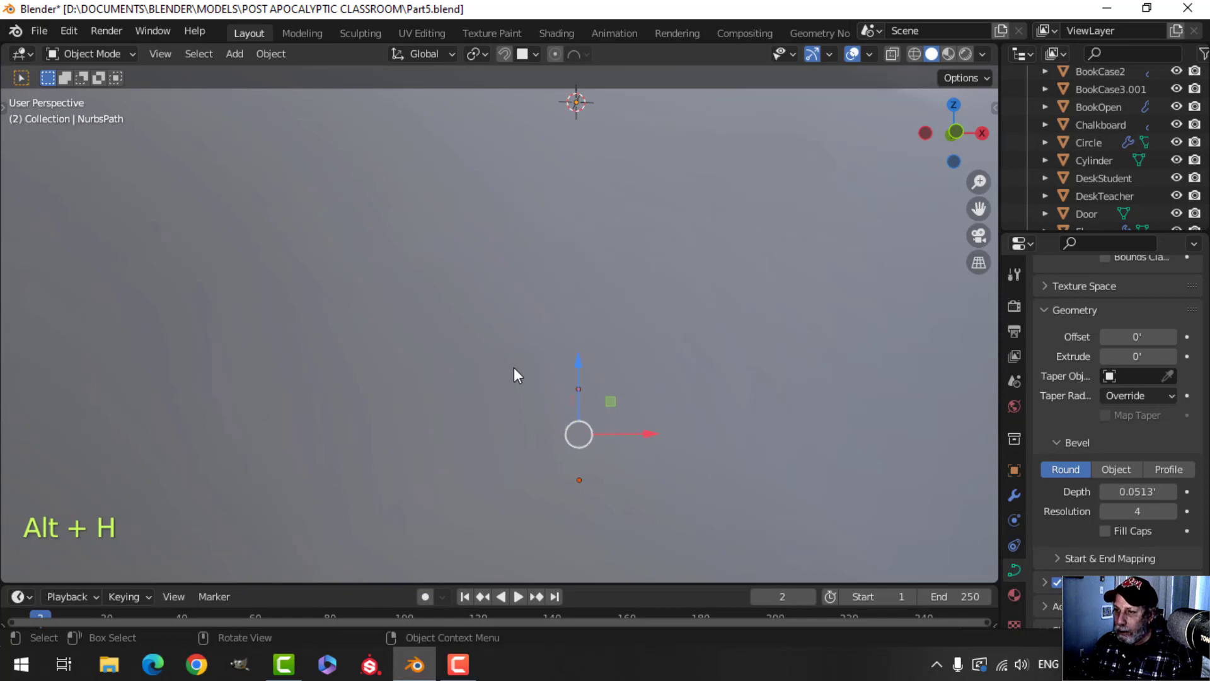
pyautogui.click(522, 368)
pyautogui.press('h')
pyautogui.moveTo(538, 364); pyautogui.dragTo(572, 363, button='middle')
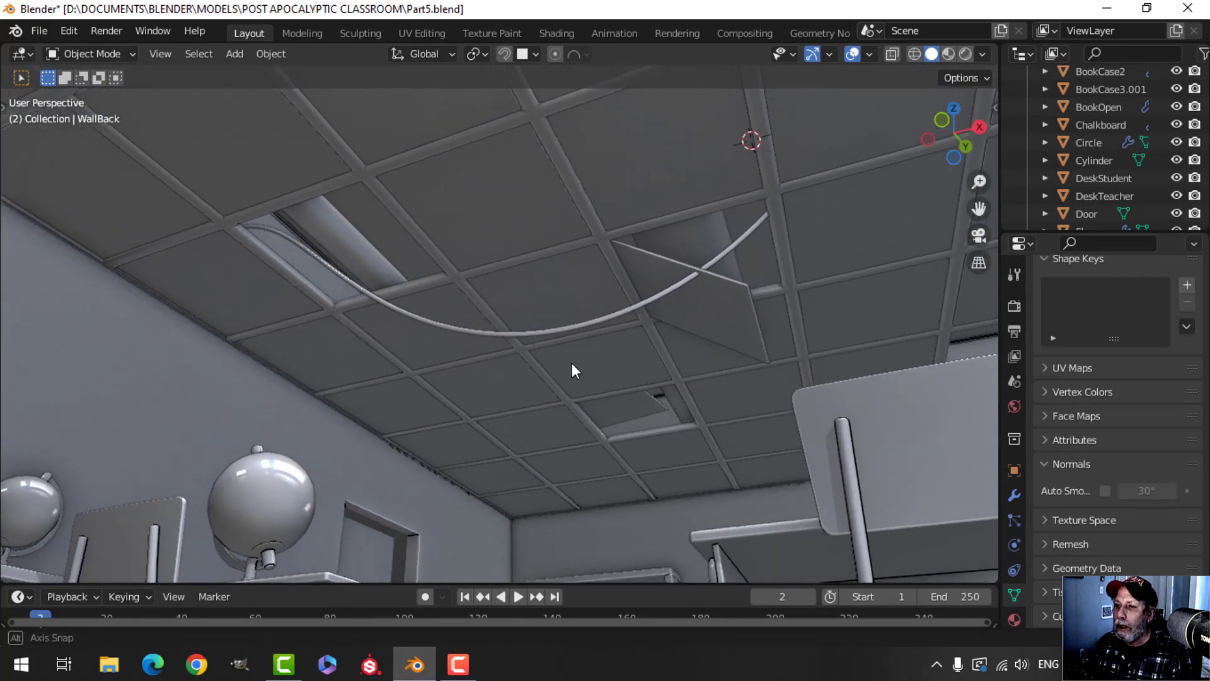
# Shift the cable's second-to-last control point back along Y near the hanging tile, then return to Object Mode and deselect everything
pyautogui.moveTo(278, 218); pyautogui.dragTo(474, 374, button='middle')
pyautogui.click(488, 316)
pyautogui.press('Tab')
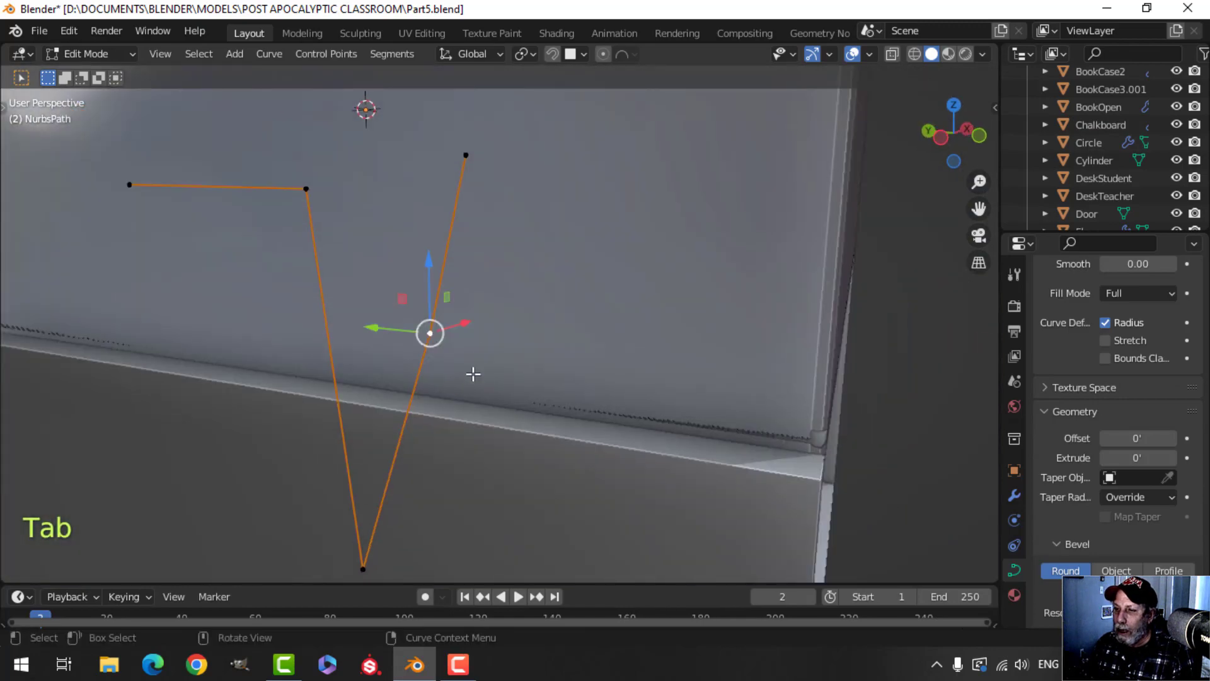
pyautogui.moveTo(386, 332); pyautogui.dragTo(432, 344)
pyautogui.moveTo(615, 351); pyautogui.dragTo(528, 347, button='middle')
pyautogui.press('Tab')
pyautogui.scroll(-2, 591, 342)
pyautogui.hotkey('alt', 'a')
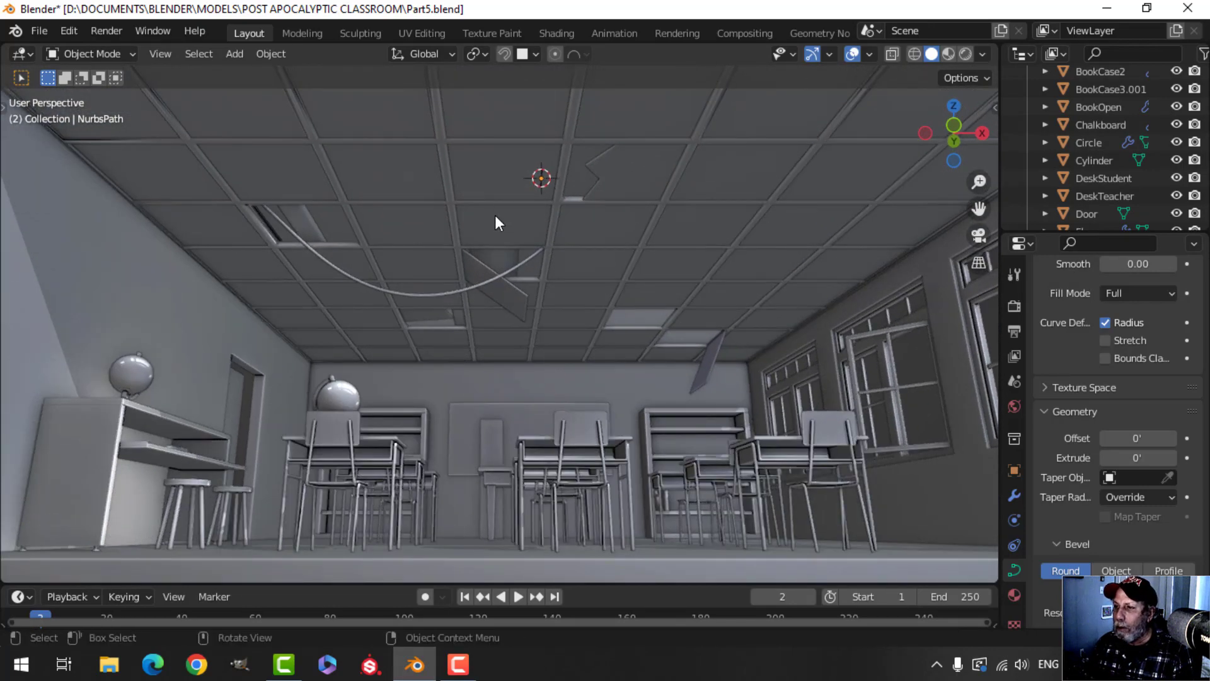
# Examine the hanging cable, damaged ceiling, windows, desks, globes and stools from several viewpoints inside the classroom
pyautogui.moveTo(495, 217); pyautogui.dragTo(543, 276, button='middle')
pyautogui.moveTo(543, 276); pyautogui.dragTo(506, 277, button='middle')
pyautogui.moveTo(507, 277); pyautogui.dragTo(610, 247, button='middle')
pyautogui.scroll(3, 582, 303)
pyautogui.moveTo(610, 256); pyautogui.dragTo(644, 259, button='middle')
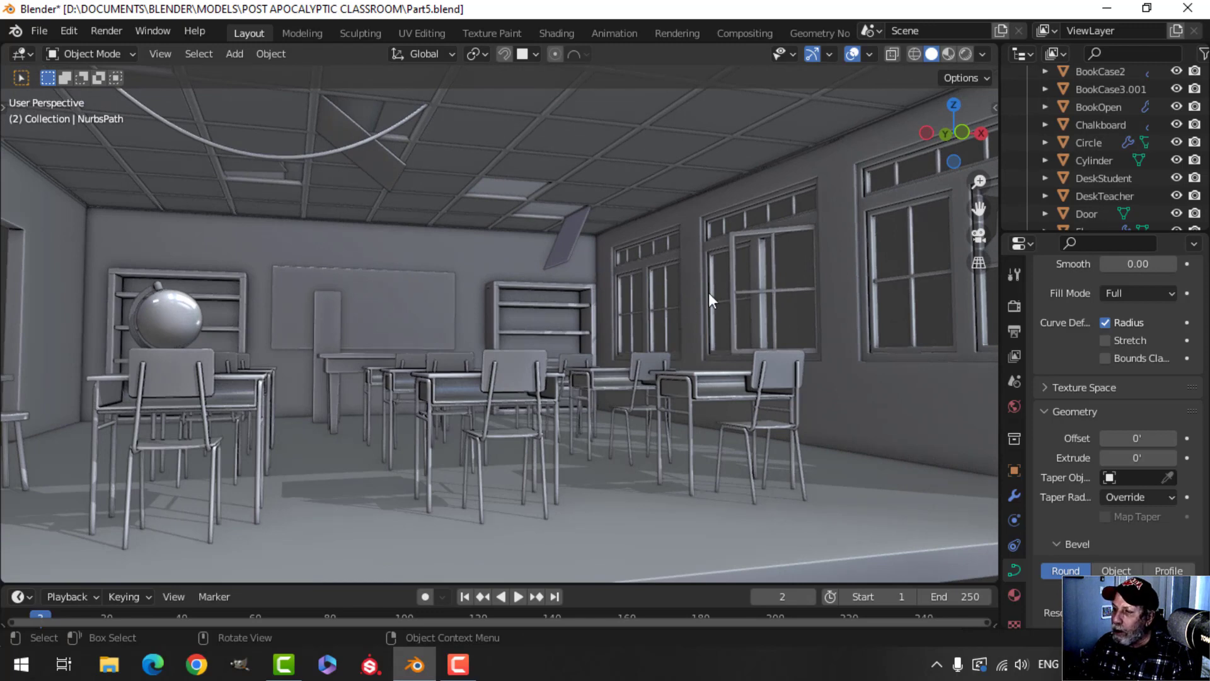
pyautogui.scroll(-1, 452, 305)
pyautogui.moveTo(451, 307); pyautogui.dragTo(353, 319, button='middle')
pyautogui.keyDown('shift'); pyautogui.moveTo(353, 318); pyautogui.dragTo(323, 256, button='middle'); pyautogui.keyUp('shift')
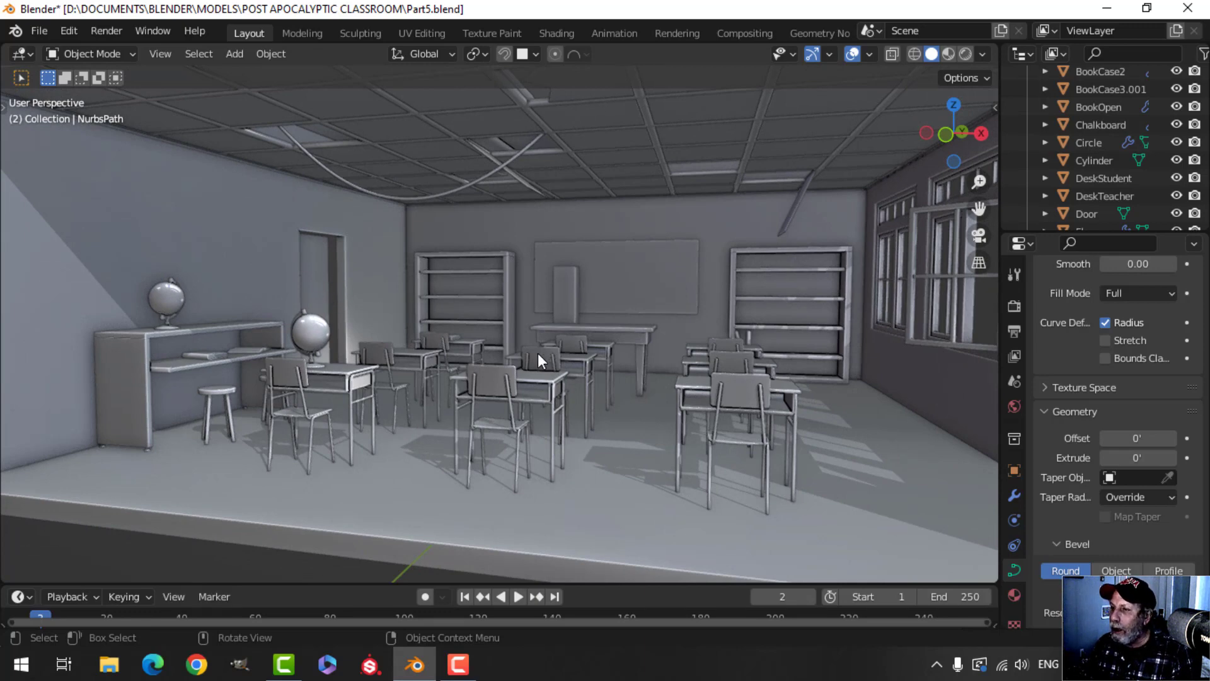
pyautogui.scroll(2, 571, 342)
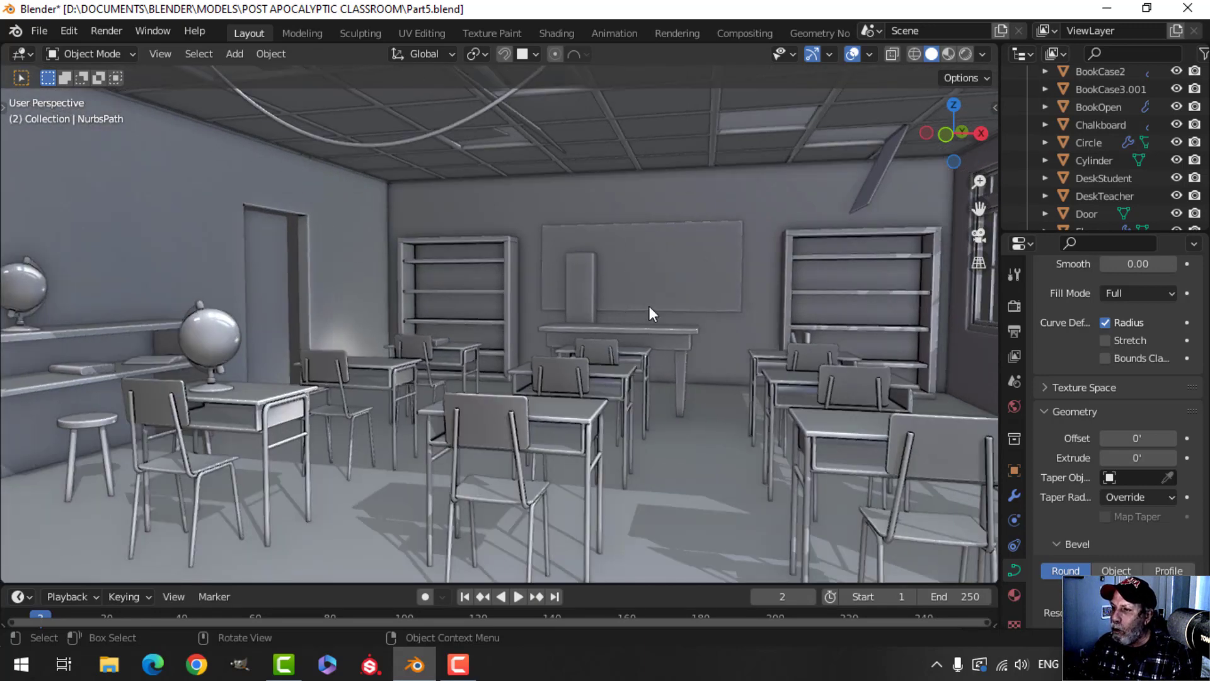
pyautogui.scroll(-3, 547, 320)
pyautogui.moveTo(472, 377); pyautogui.dragTo(491, 329, button='middle')
pyautogui.scroll(3, 497, 392)
pyautogui.keyDown('shift'); pyautogui.moveTo(224, 357); pyautogui.dragTo(361, 384, button='middle'); pyautogui.keyUp('shift')
pyautogui.scroll(3, 278, 331)
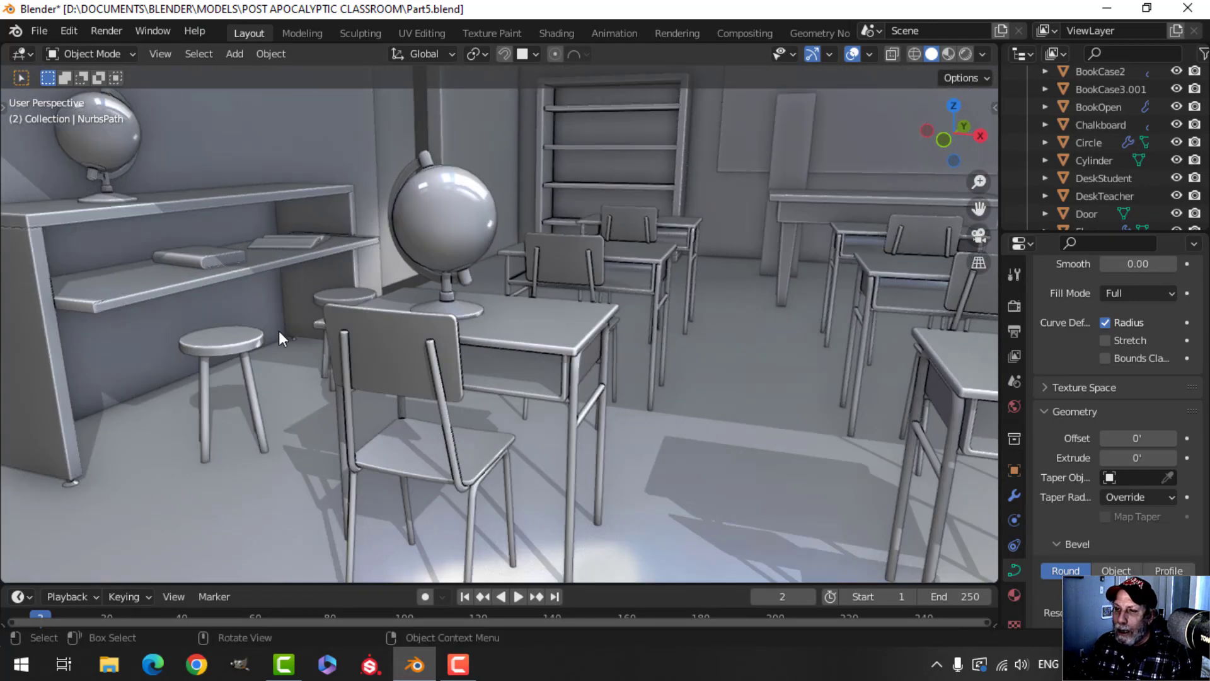
pyautogui.keyDown('shift'); pyautogui.moveTo(227, 277); pyautogui.dragTo(305, 300, button='middle'); pyautogui.keyUp('shift')
pyautogui.moveTo(483, 309); pyautogui.dragTo(468, 358, button='middle')
pyautogui.scroll(4, 423, 264)
pyautogui.keyDown('shift'); pyautogui.moveTo(423, 265); pyautogui.dragTo(445, 332, button='middle'); pyautogui.keyUp('shift')
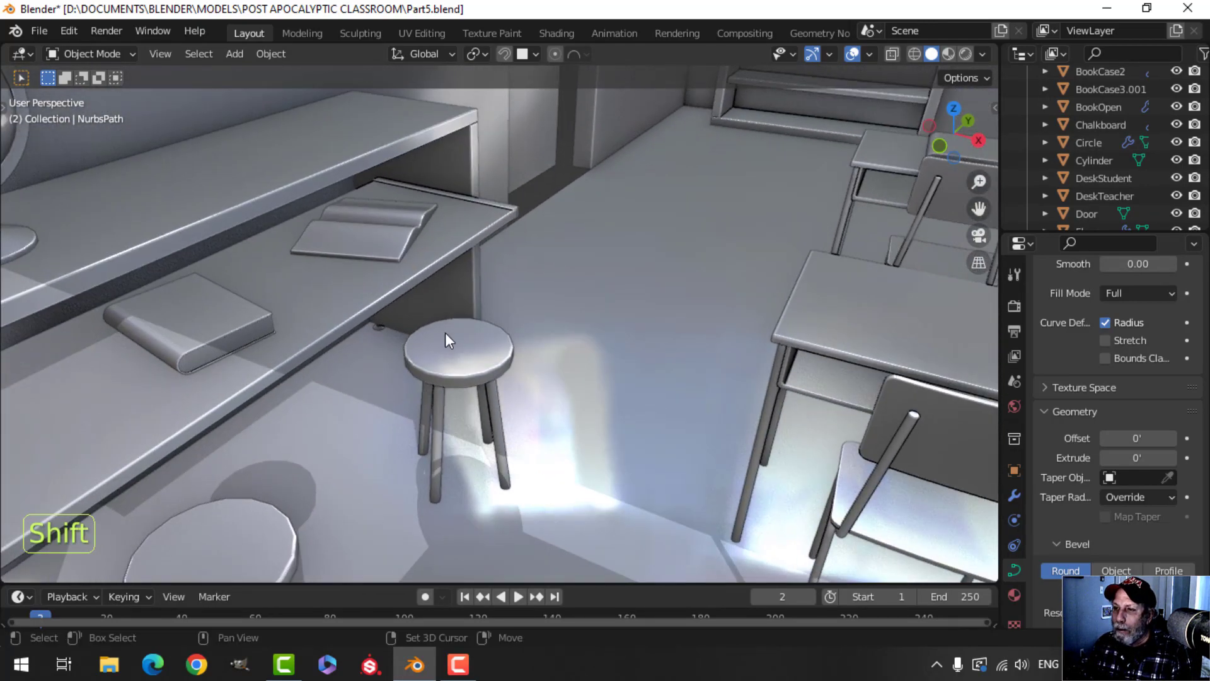
pyautogui.scroll(2, 323, 210)
pyautogui.scroll(-6, 322, 215)
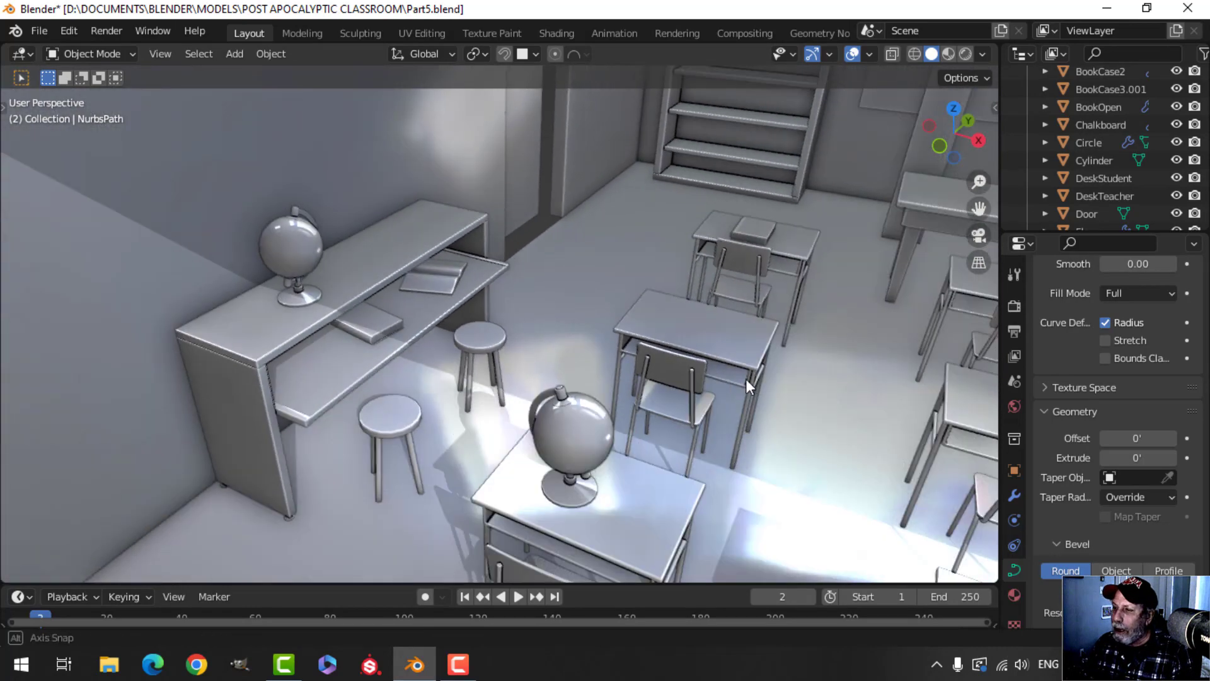
pyautogui.moveTo(746, 379); pyautogui.dragTo(547, 320, button='middle')
pyautogui.scroll(-2, 547, 320)
pyautogui.keyDown('shift'); pyautogui.moveTo(706, 328); pyautogui.dragTo(516, 312, button='middle'); pyautogui.keyUp('shift')
pyautogui.keyDown('shift'); pyautogui.moveTo(435, 321); pyautogui.dragTo(262, 248, button='middle'); pyautogui.keyUp('shift')
pyautogui.scroll(-2, 373, 262)
pyautogui.keyDown('shift'); pyautogui.moveTo(373, 262); pyautogui.dragTo(477, 300, button='middle'); pyautogui.keyUp('shift')
pyautogui.moveTo(478, 295); pyautogui.dragTo(493, 326, button='middle')
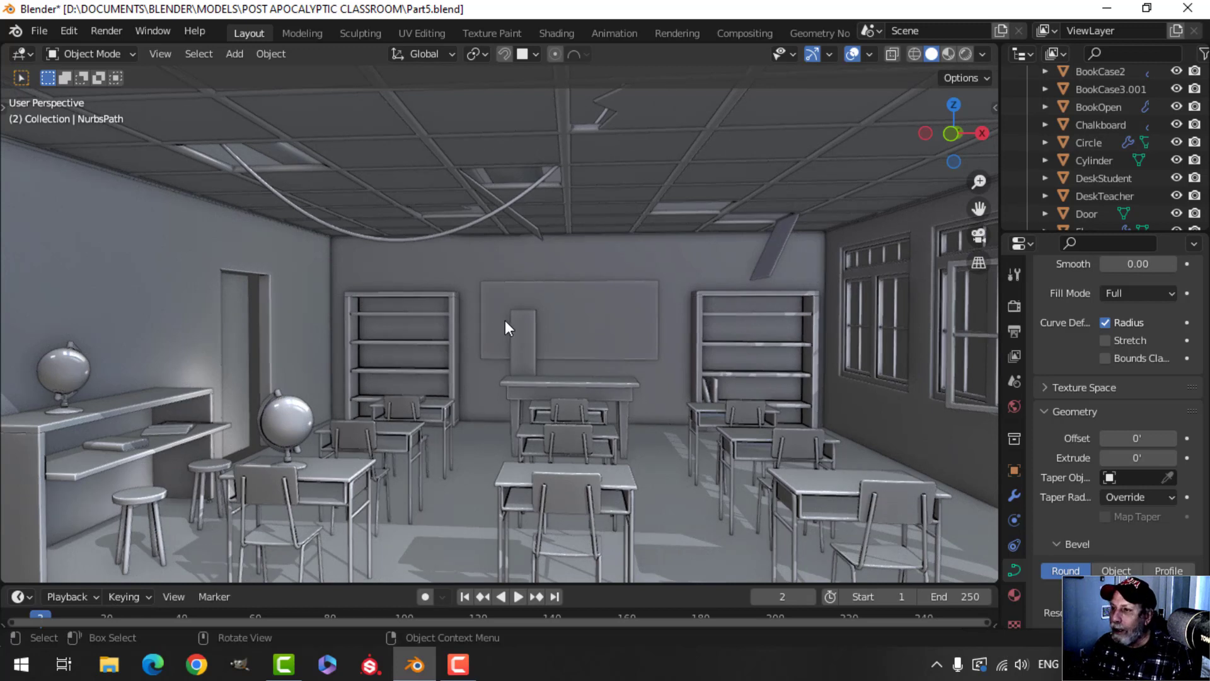